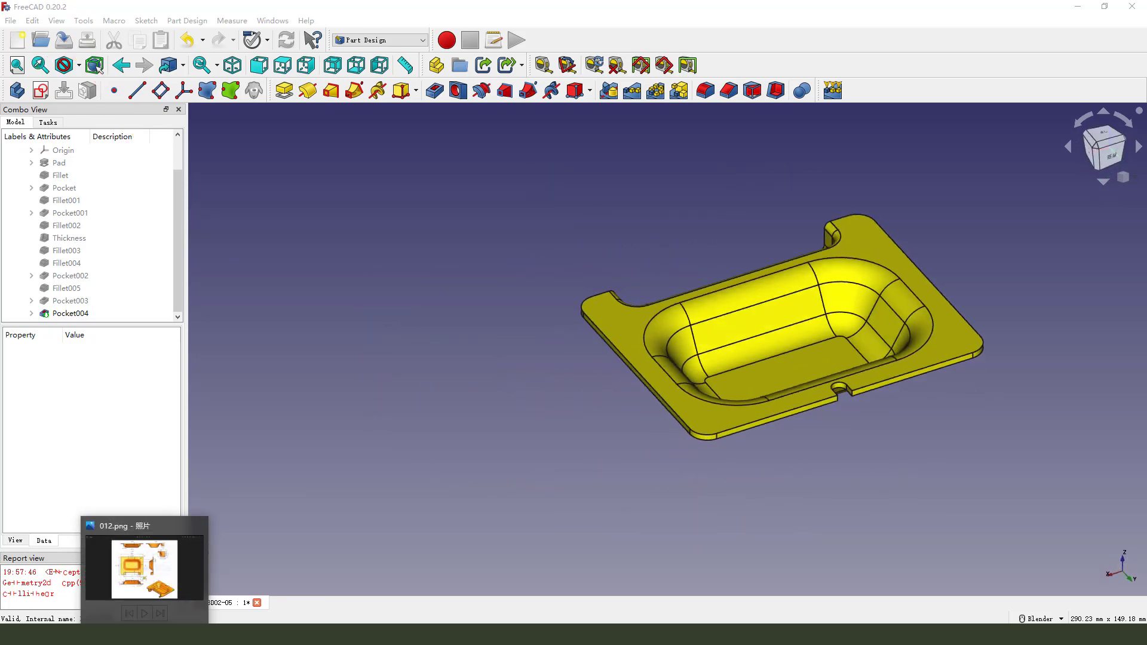
Examine the tray's views and dimensions in the reference drawing 012.png, then return to the finished model in FreeCAD and orbit it
click(144, 567)
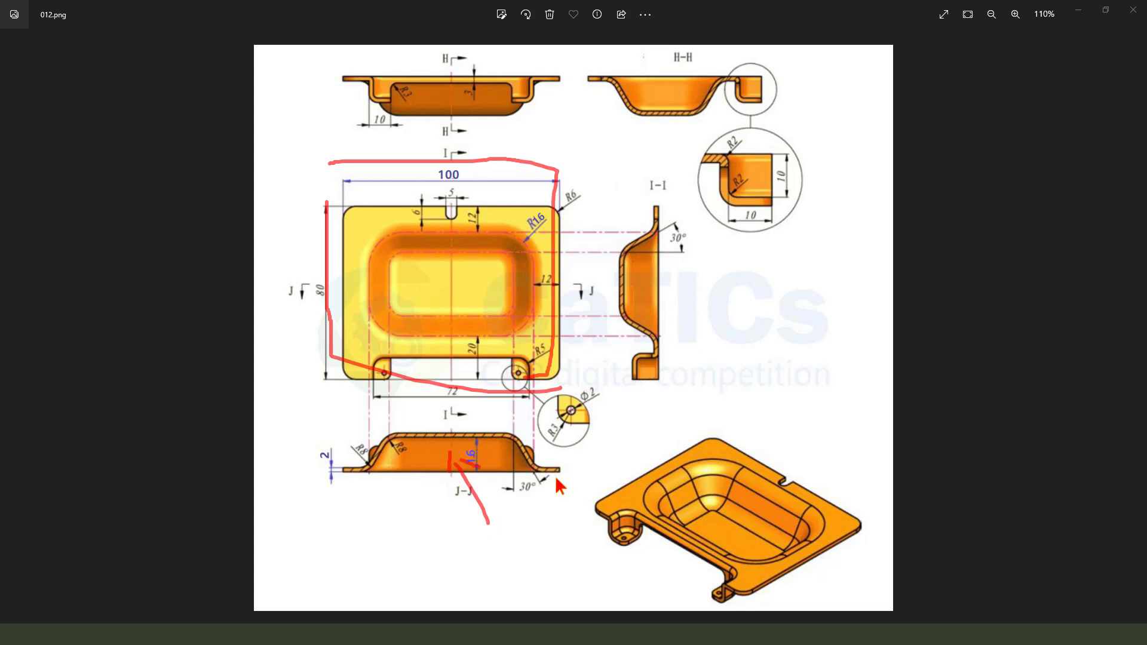
mouse_move(396, 89)
mouse_down()
mouse_move(506, 86)
mouse_move(513, 101)
mouse_move(473, 134)
mouse_move(437, 117)
mouse_move(500, 111)
mouse_move(490, 113)
mouse_move(520, 153)
mouse_up()
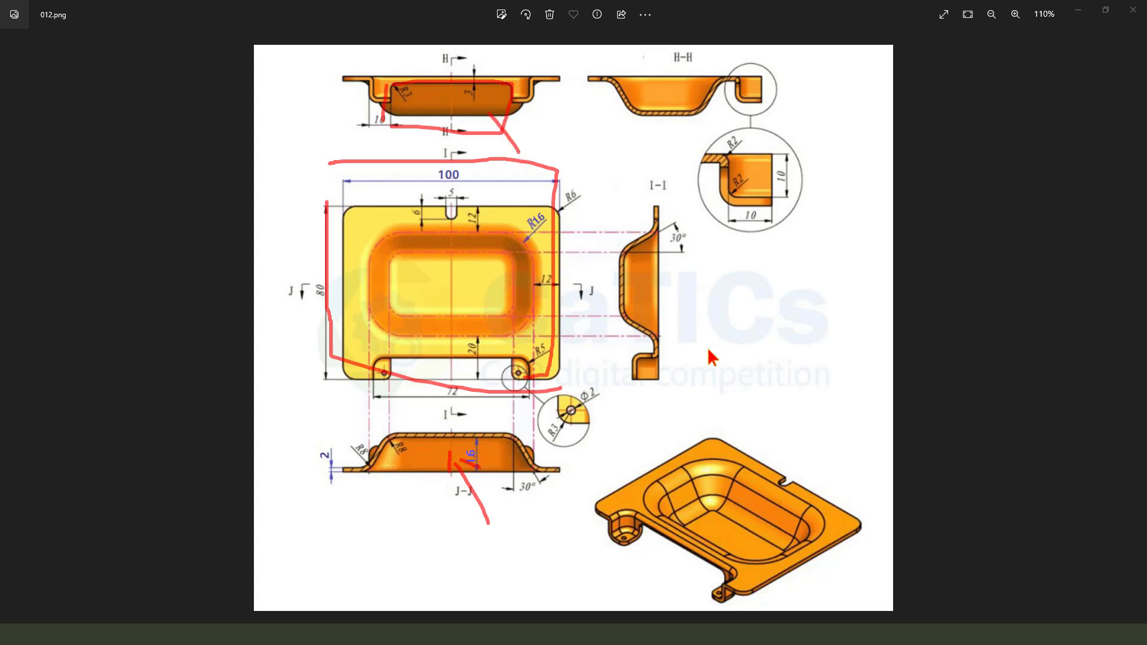
mouse_move(758, 407)
mouse_down()
mouse_move(718, 469)
mouse_move(757, 457)
mouse_up()
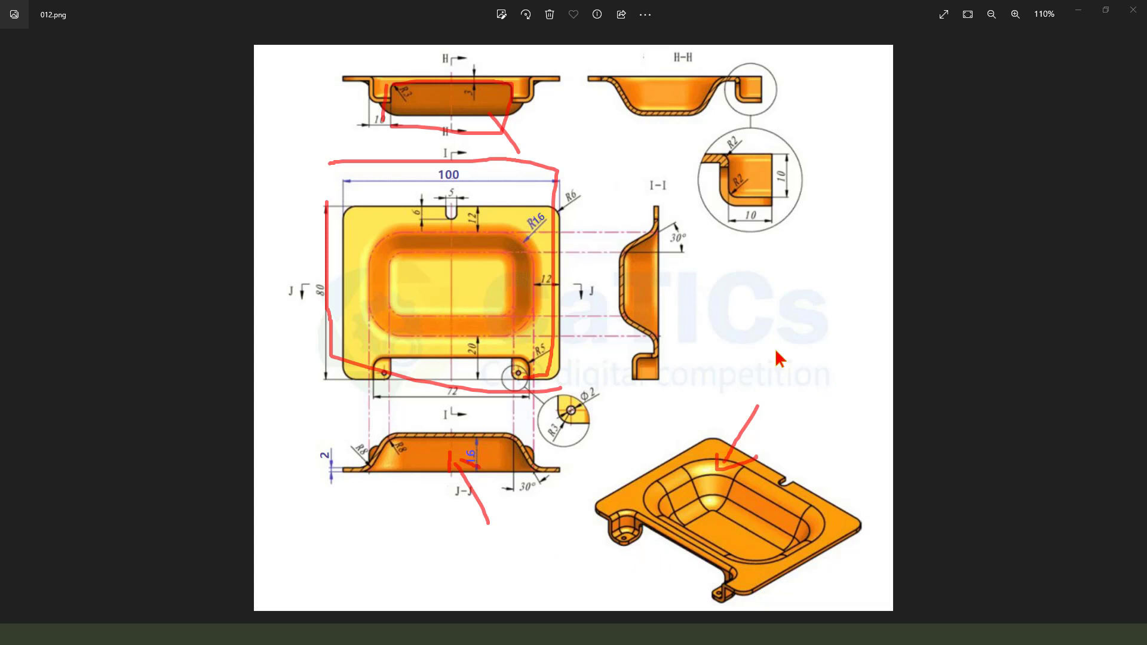
key(Escape)
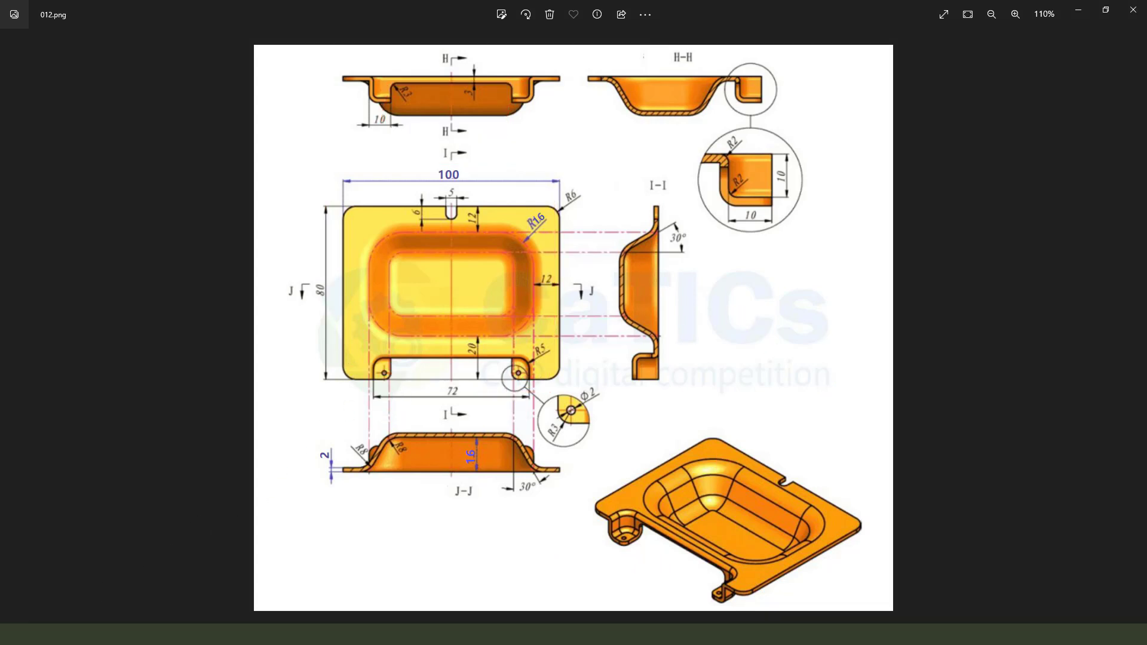
click(63, 595)
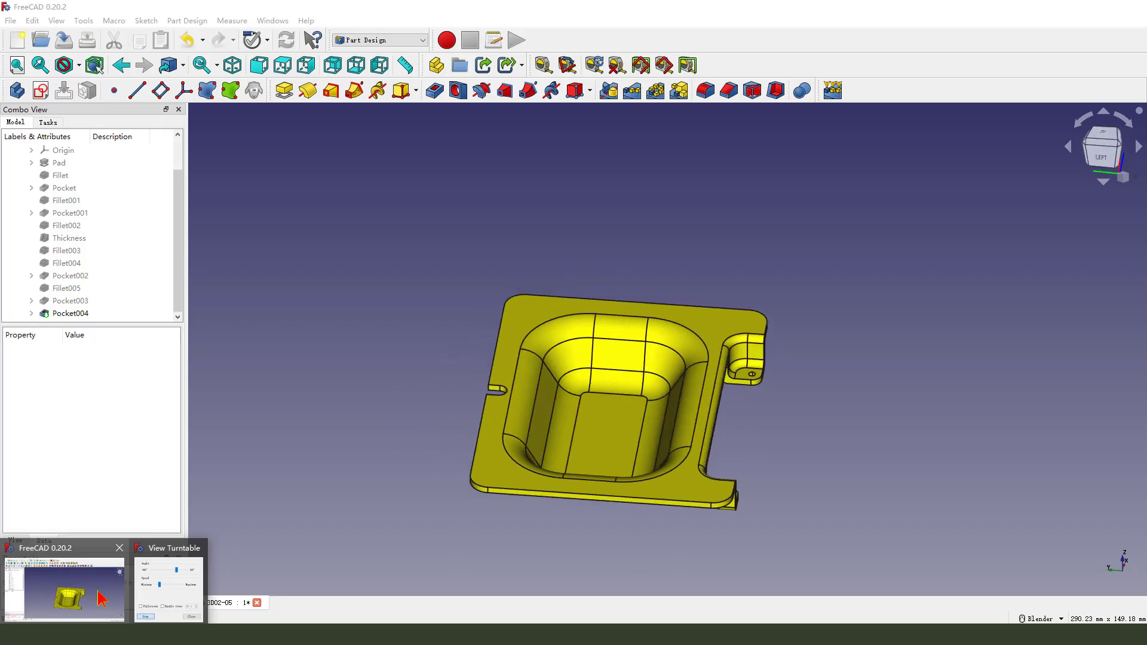
middle_drag(574, 371, 696, 271)
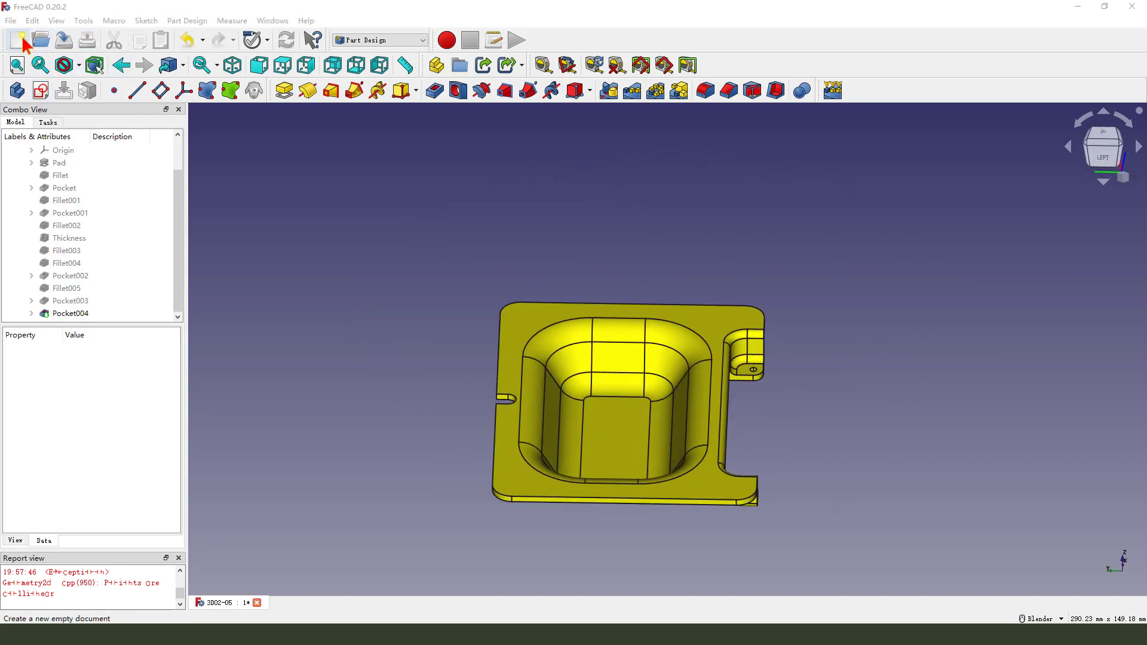
Create a new empty document and add a body to it
click(19, 40)
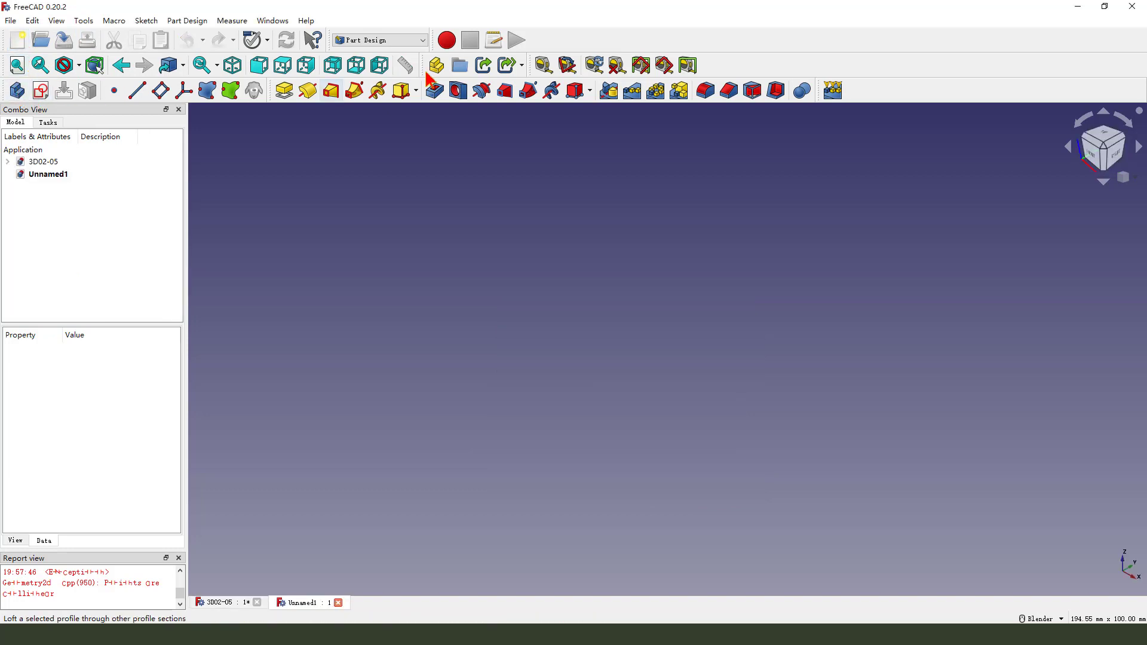
drag(313, 34, 339, 75)
key(Escape)
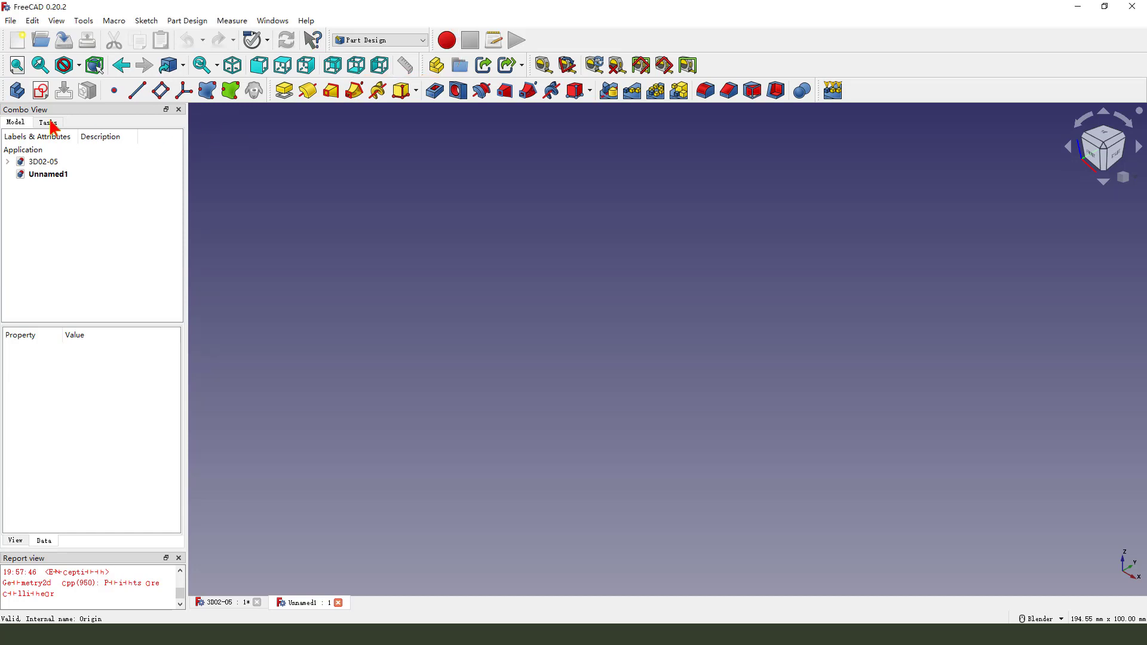
click(16, 91)
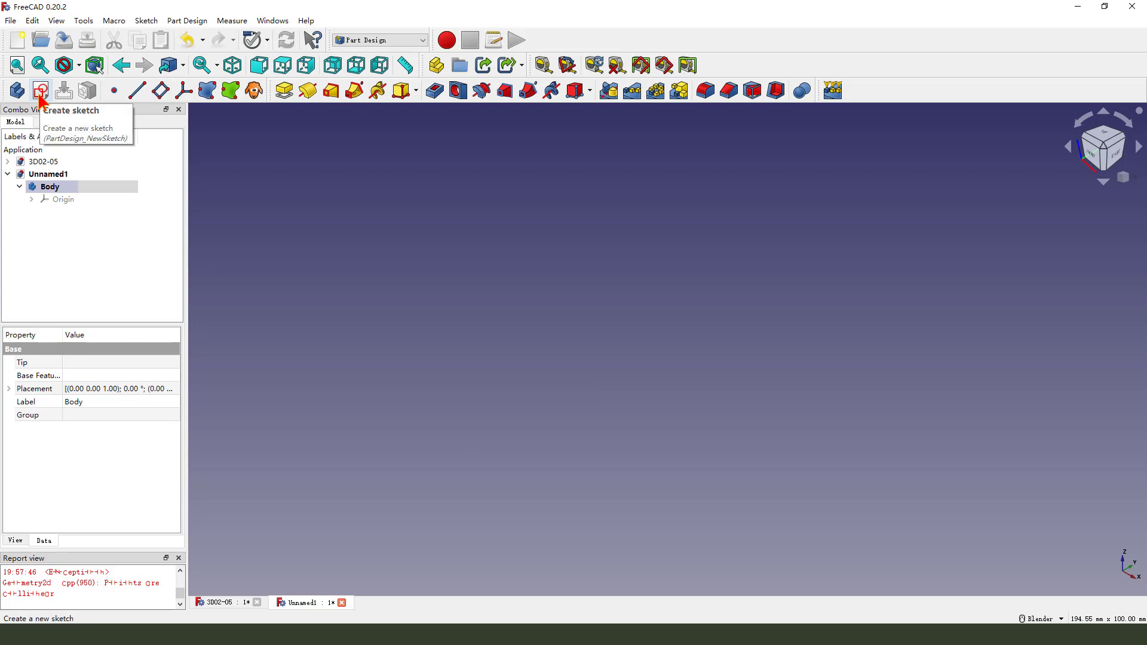
Start a new sketch on the body's XY plane
click(41, 91)
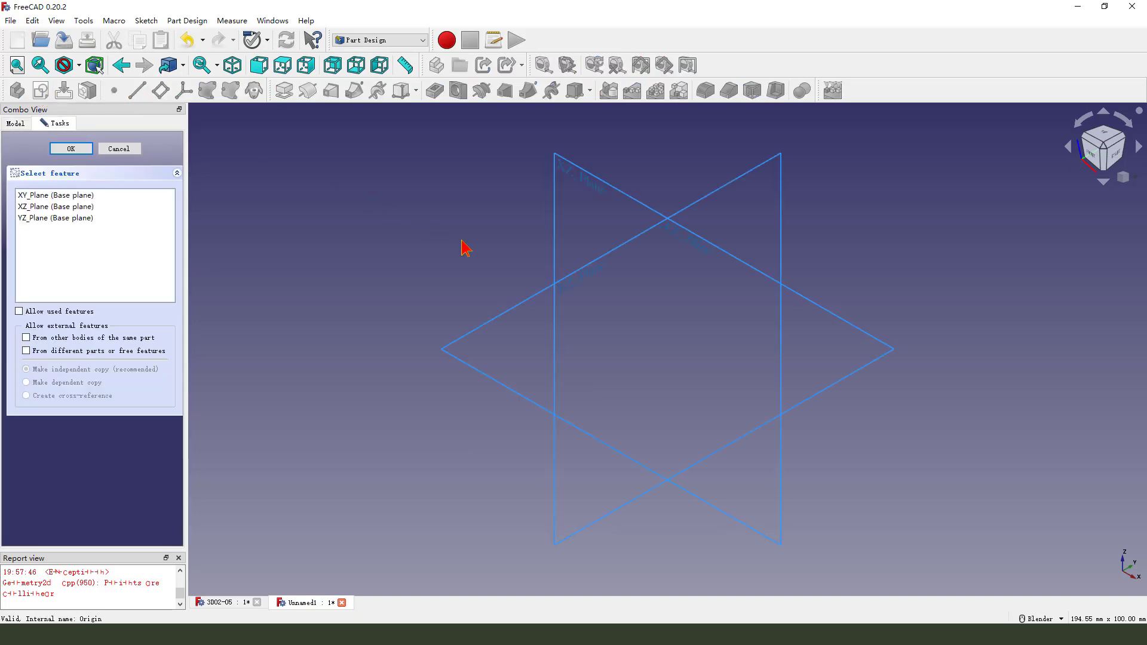
mouse_move(439, 273)
mouse_down()
mouse_move(485, 317)
mouse_move(466, 321)
mouse_move(476, 379)
mouse_move(462, 387)
mouse_move(505, 378)
mouse_up()
drag(530, 367, 497, 395)
key(Escape)
click(520, 307)
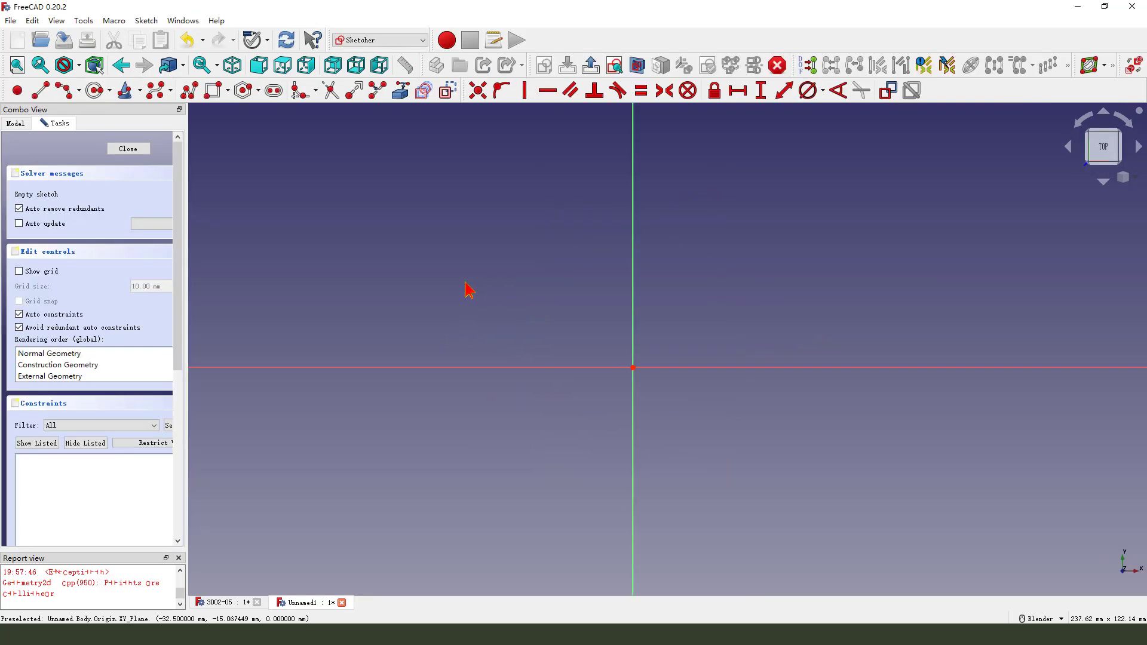
Draw a rectangle enclosing the origin of the sketch
click(214, 91)
click(426, 255)
click(768, 460)
scroll(615, 239, down, 1)
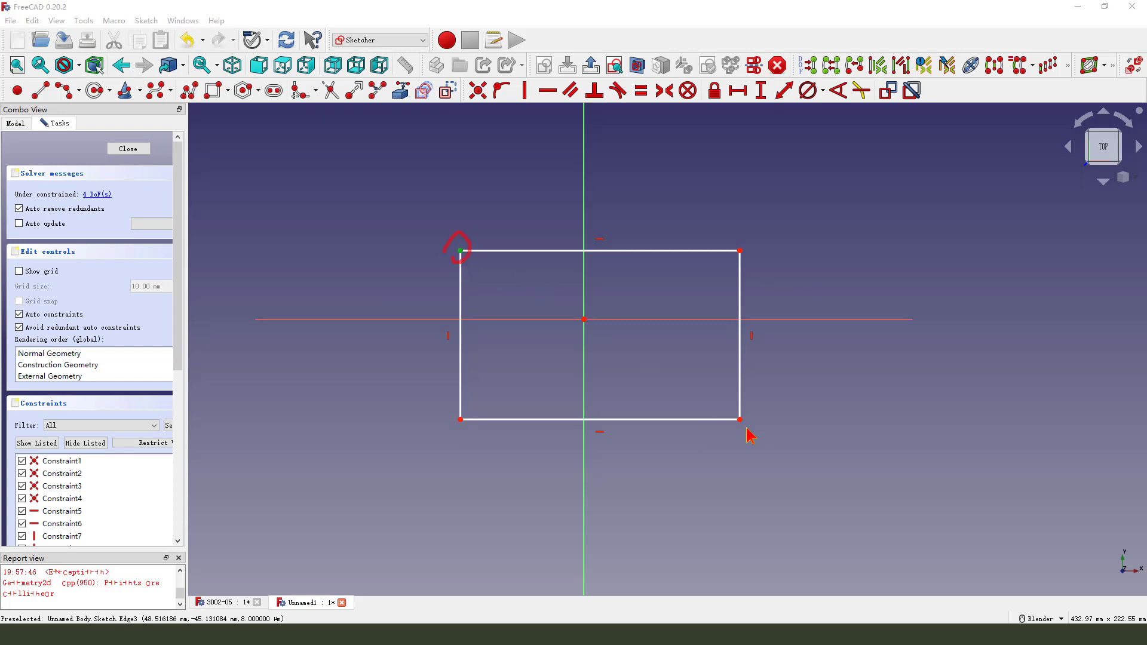
Constrain the rectangle's upper-left and lower-right corners to be symmetric about the origin
mouse_move(745, 408)
mouse_down()
mouse_move(743, 434)
mouse_move(783, 454)
mouse_up()
drag(601, 334, 606, 357)
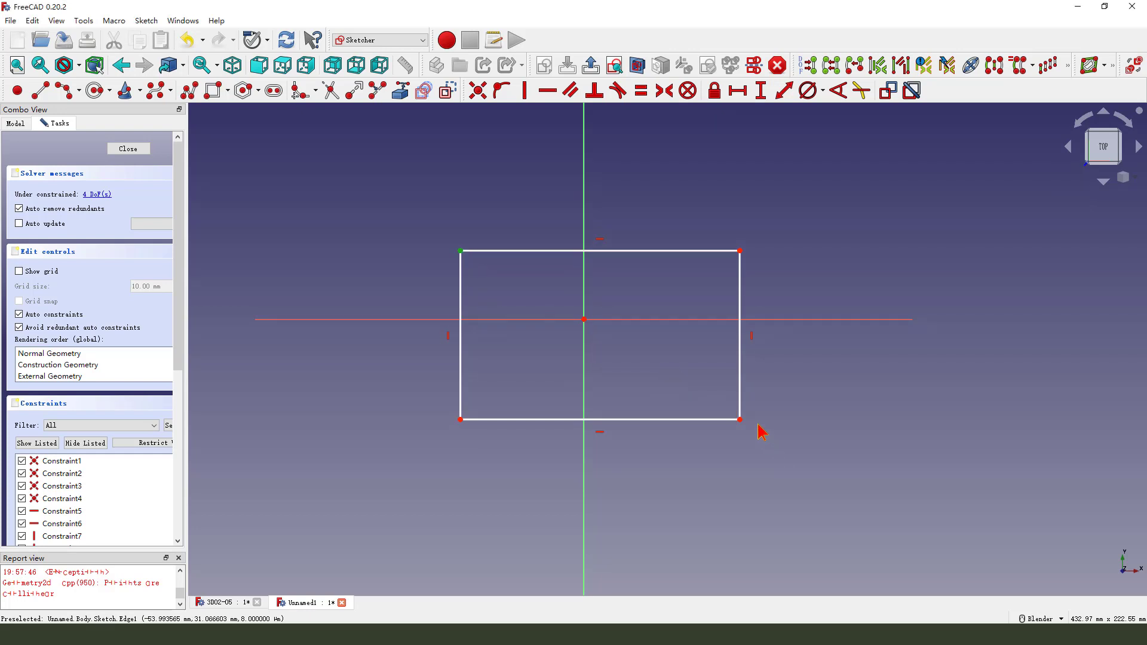
click(740, 420)
click(585, 319)
click(664, 91)
Constrain the rectangle's horizontal width to 100 mm using its upper edge
scroll(627, 261, down, 1)
click(635, 238)
click(738, 90)
text(100)
key(Return)
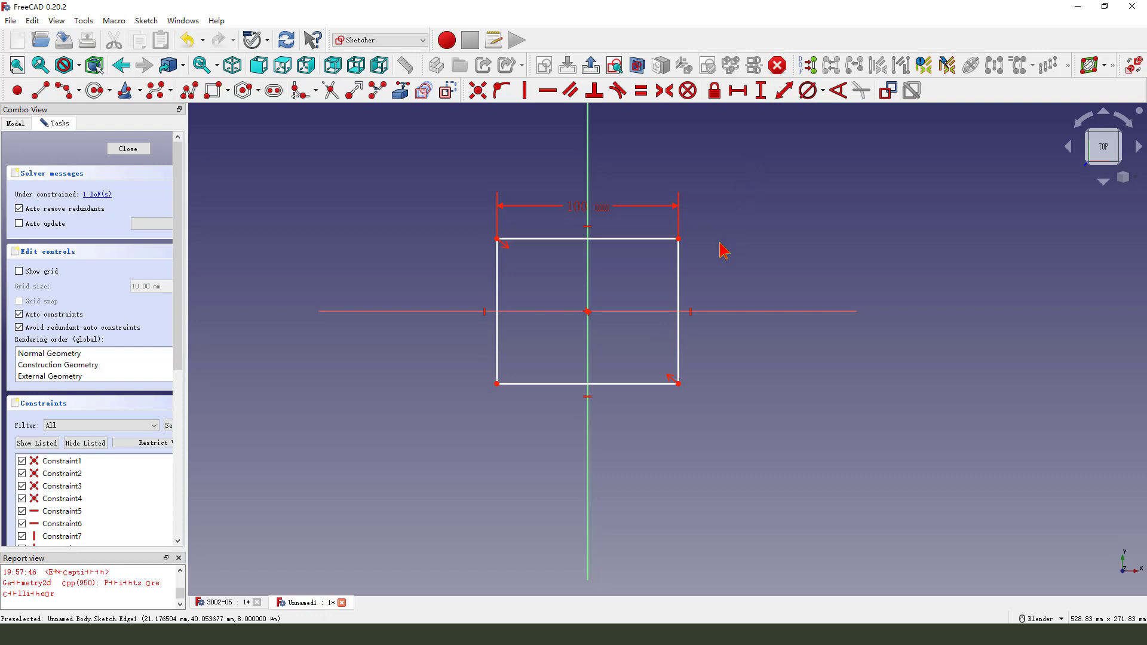
Constrain the rectangle's height to 80 mm and reposition the height and width dimension labels outside the profile
click(680, 273)
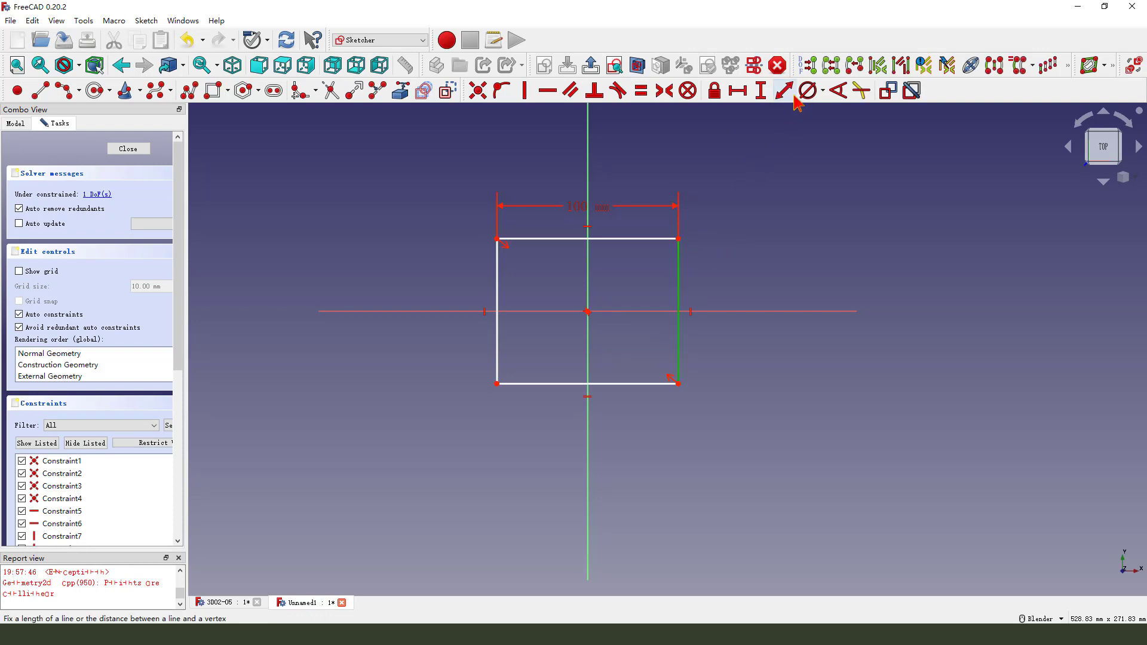
click(761, 91)
text(80)
key(Return)
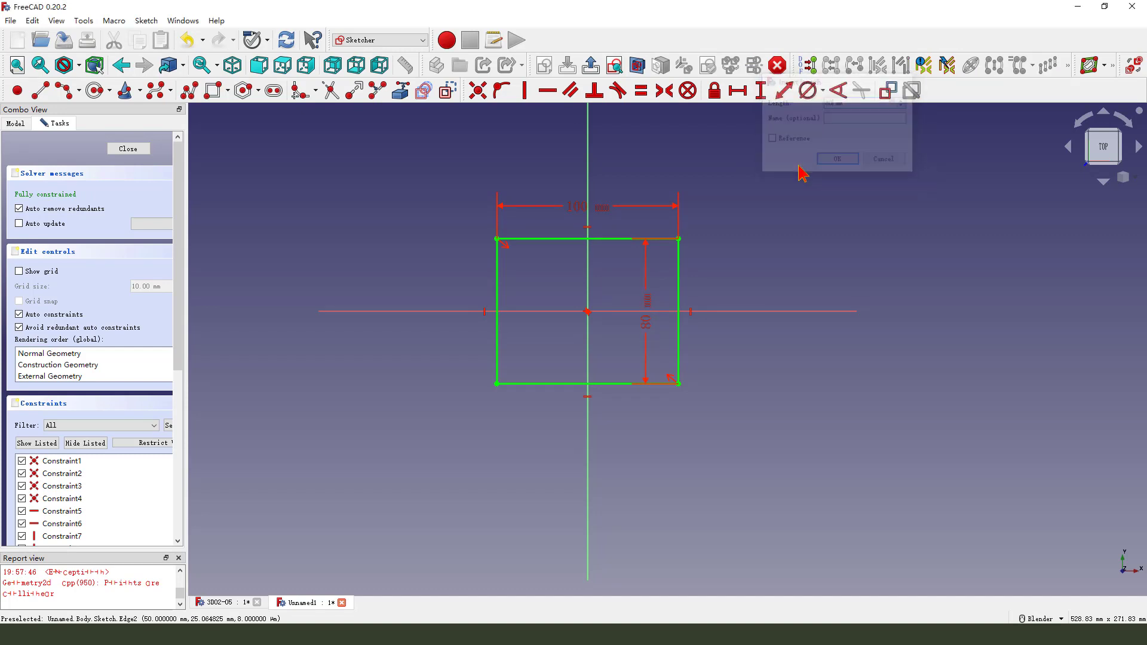
drag(655, 299, 736, 296)
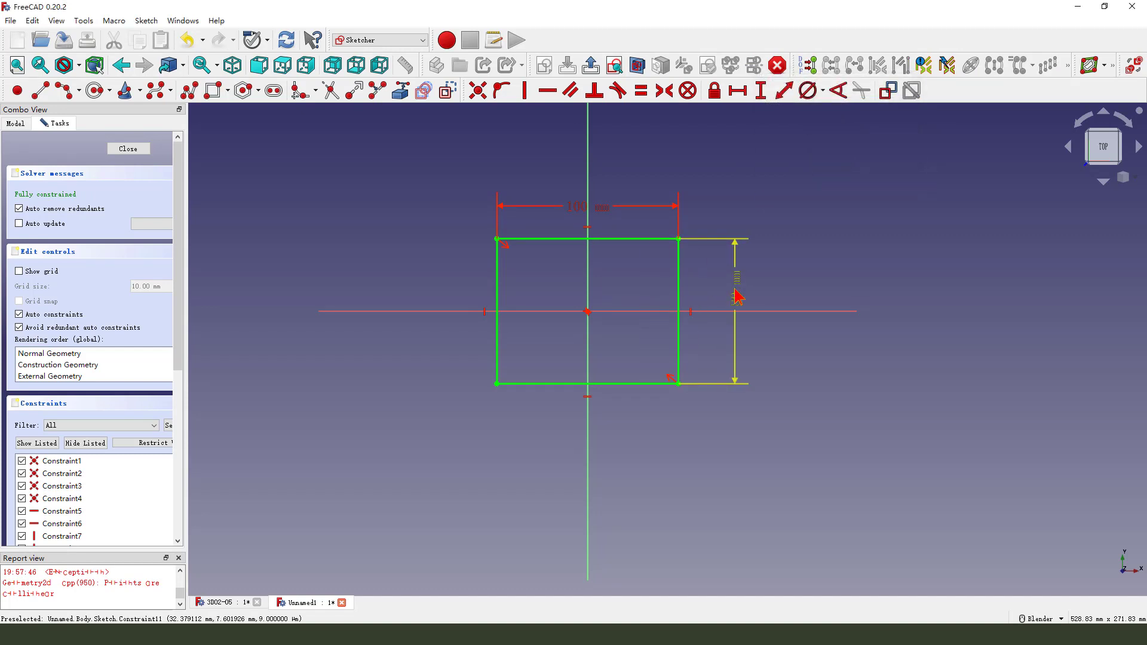
drag(601, 212, 625, 215)
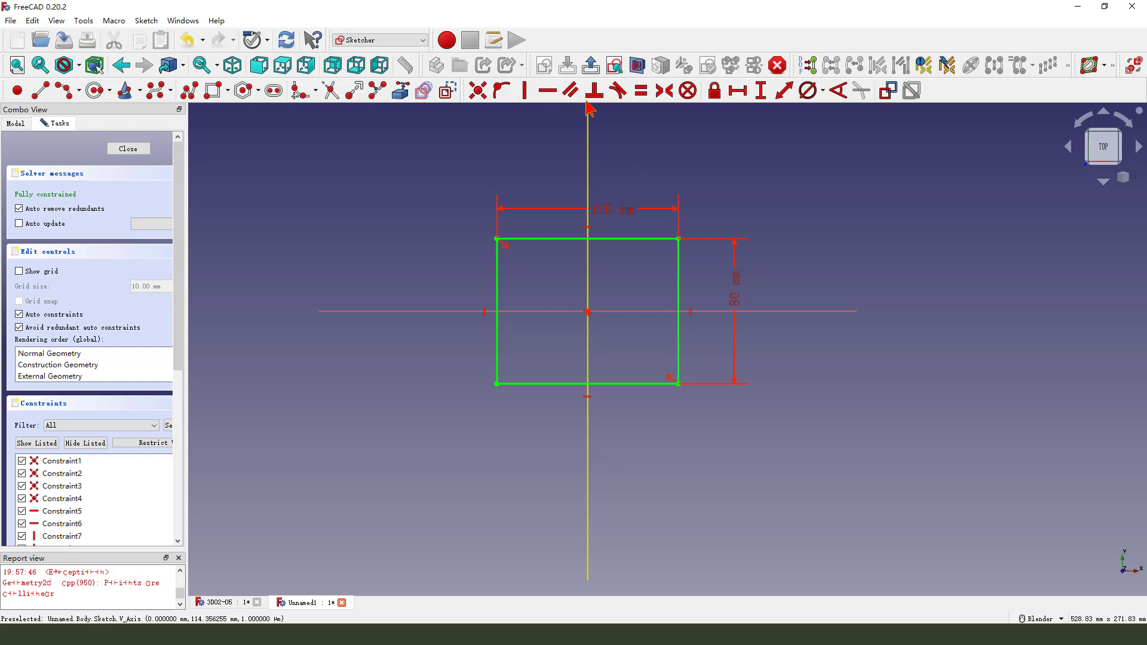
Leave the sketch and pad the rectangle 50 mm in the reversed direction
click(592, 64)
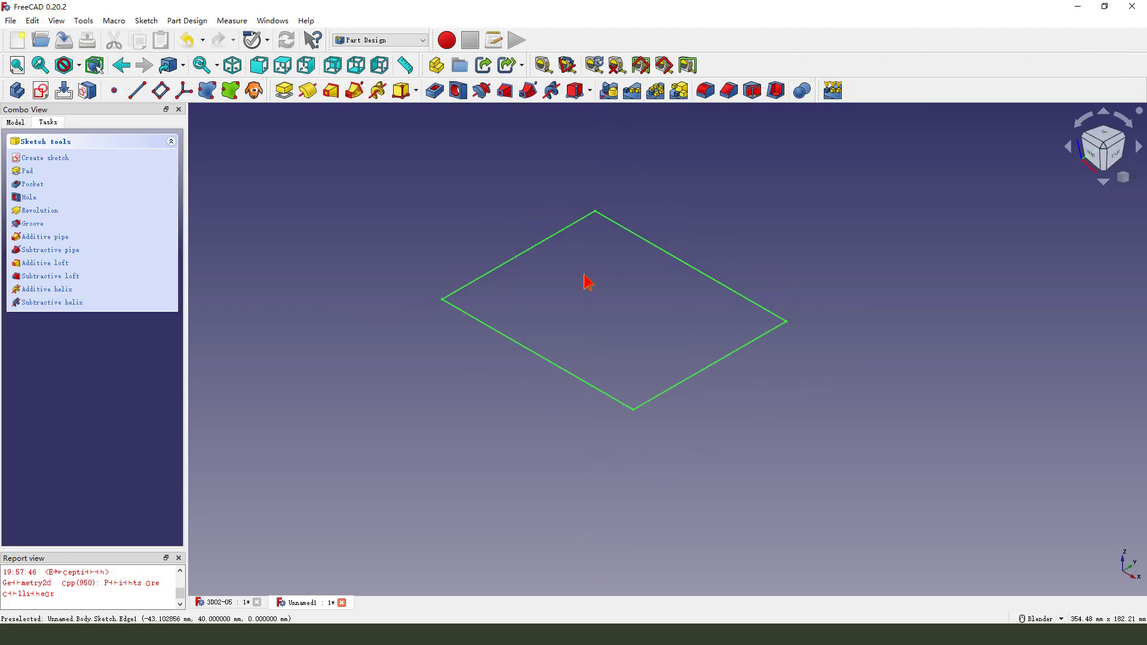
click(285, 90)
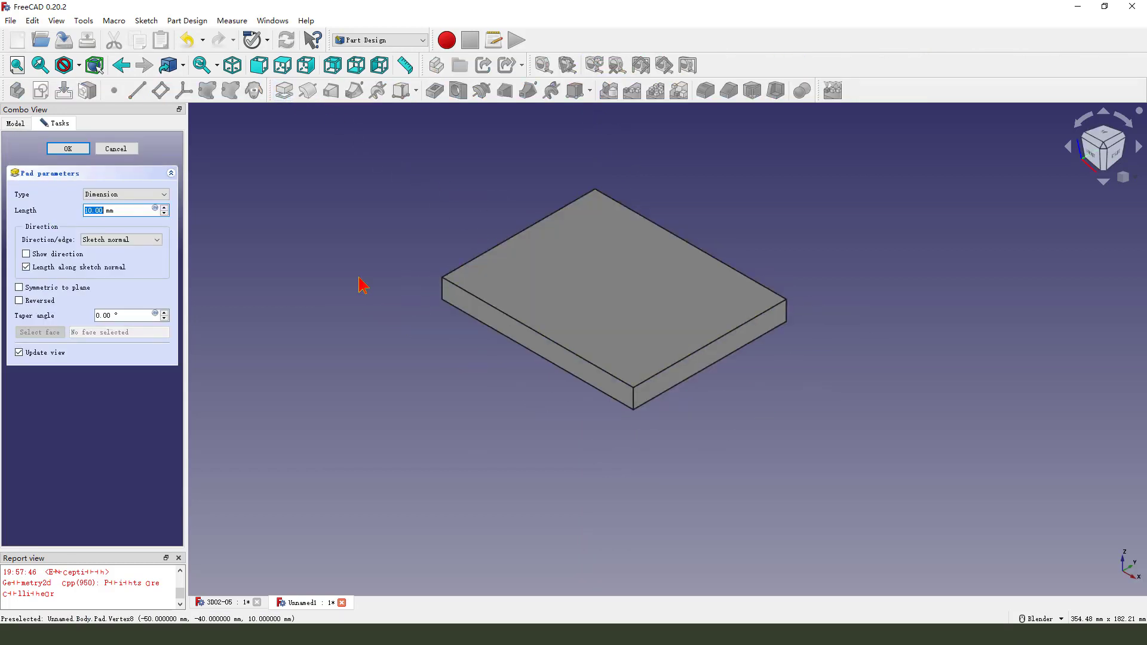
click(19, 301)
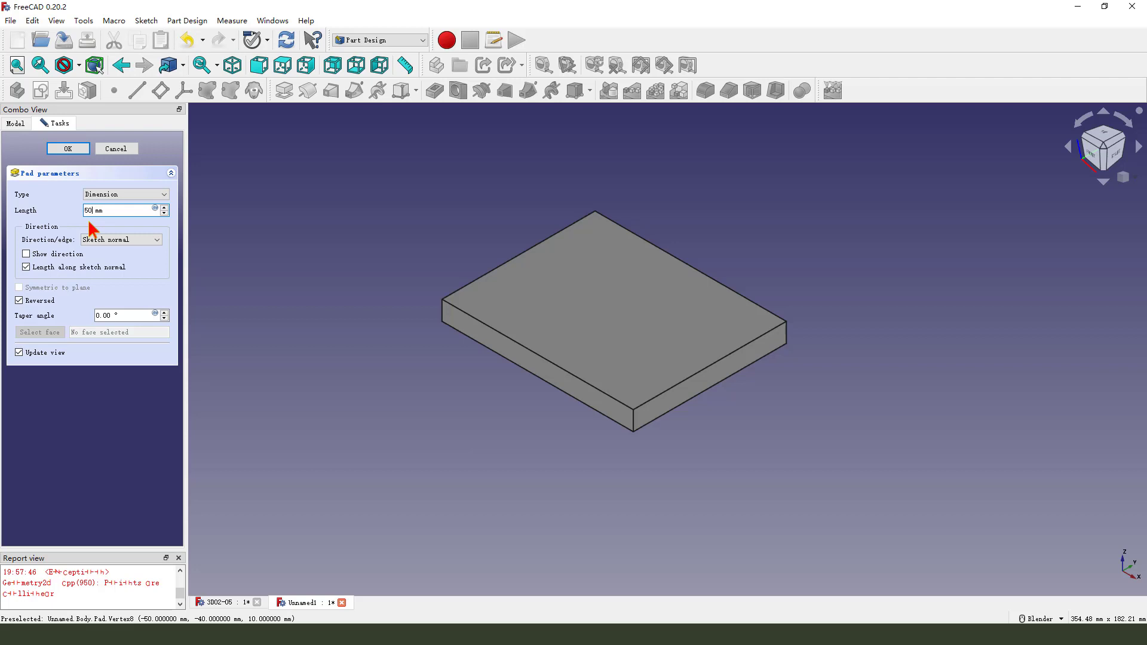
key(Return)
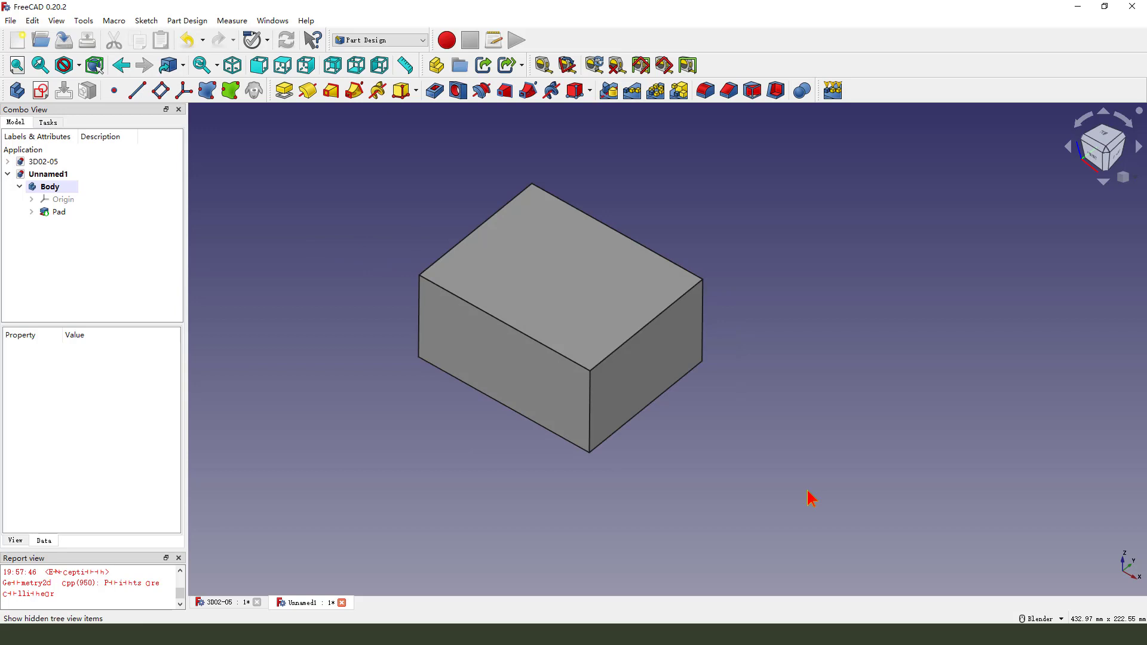
Start a sketch on the block's top face and draw a rounded rectangle around the origin inside the face outline
click(649, 229)
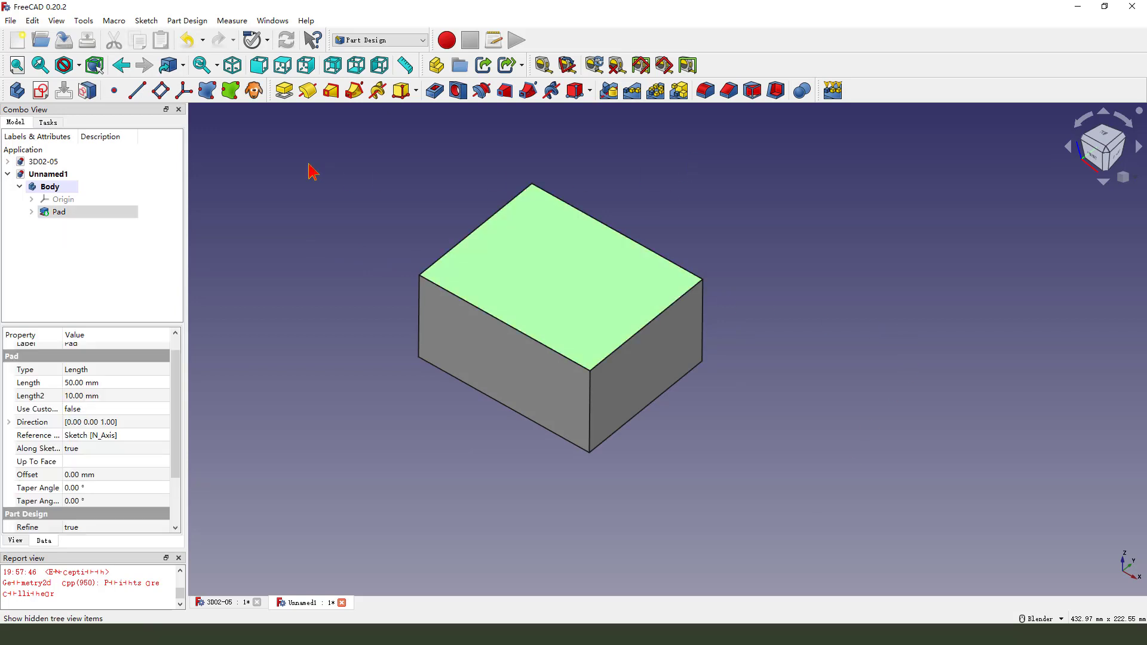
click(42, 90)
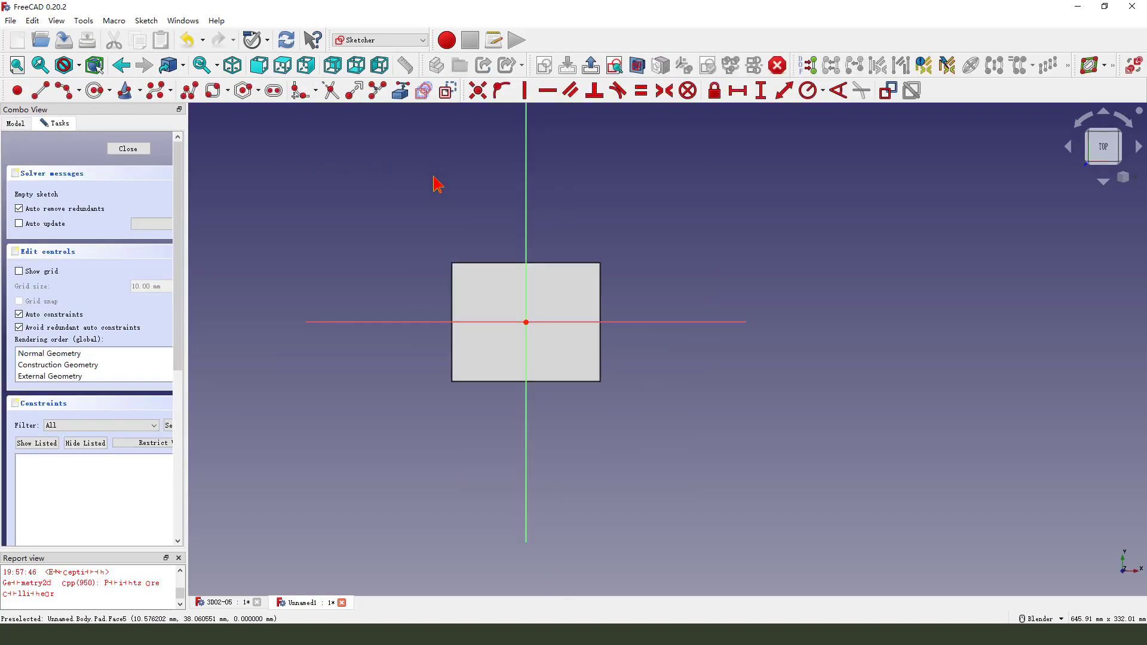
click(228, 90)
click(256, 138)
scroll(478, 263, down, 2)
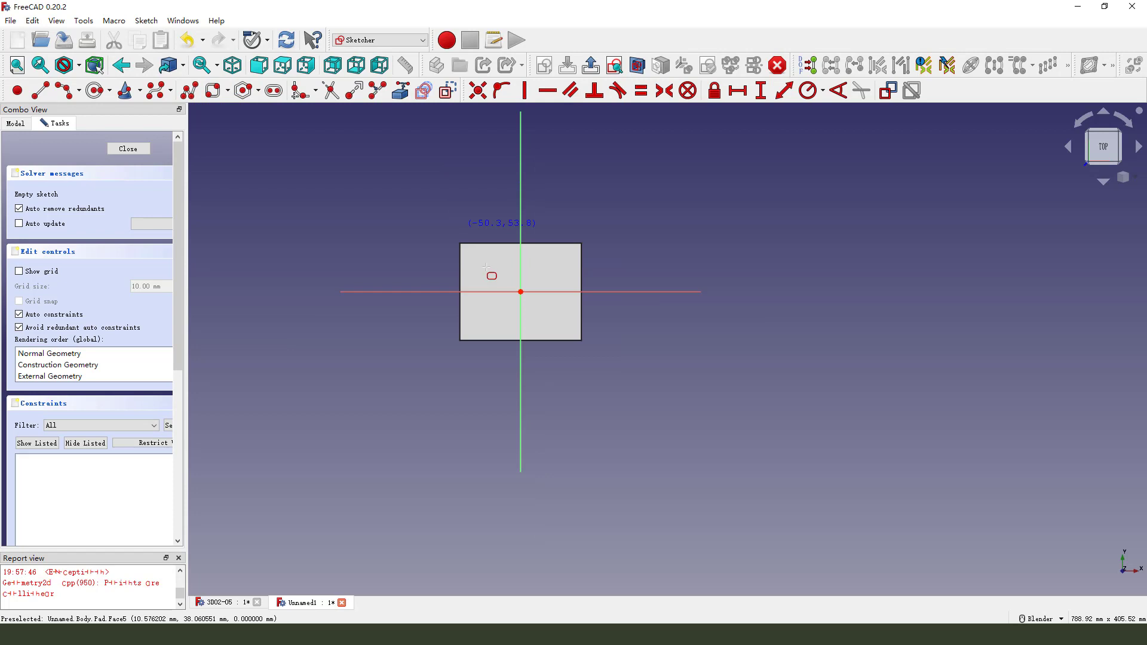
scroll(487, 271, up, 3)
click(620, 346)
scroll(633, 275, down, 2)
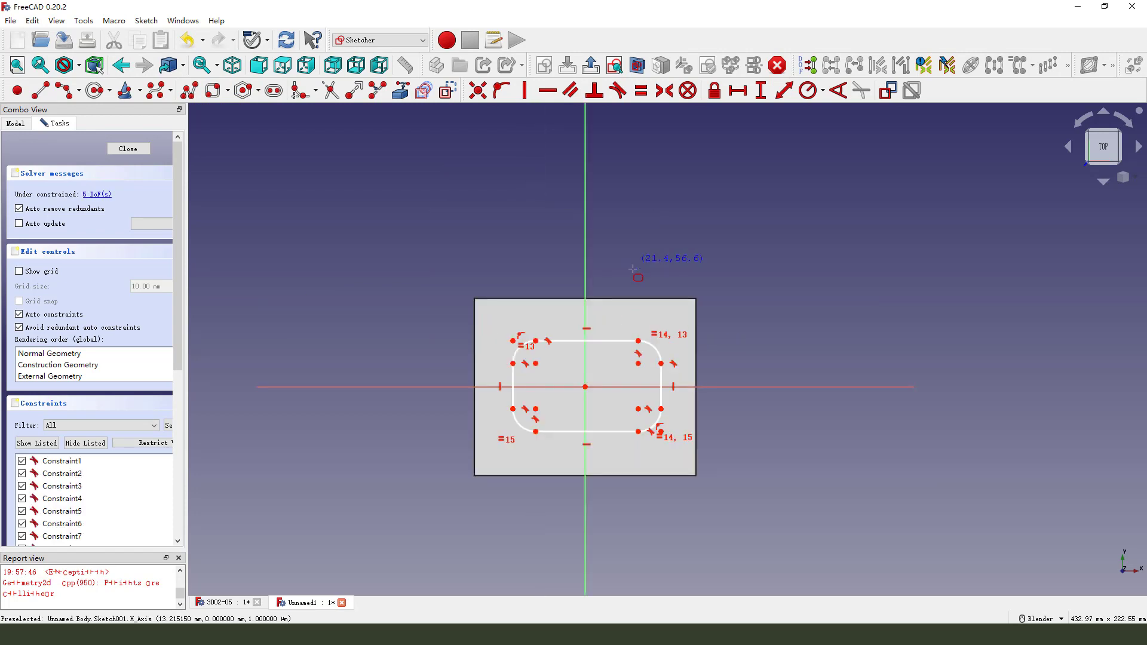
right_click(672, 291)
Constrain the centres of the rounded rectangle's two upper corner arcs to be symmetric about the vertical axis
scroll(587, 313, up, 2)
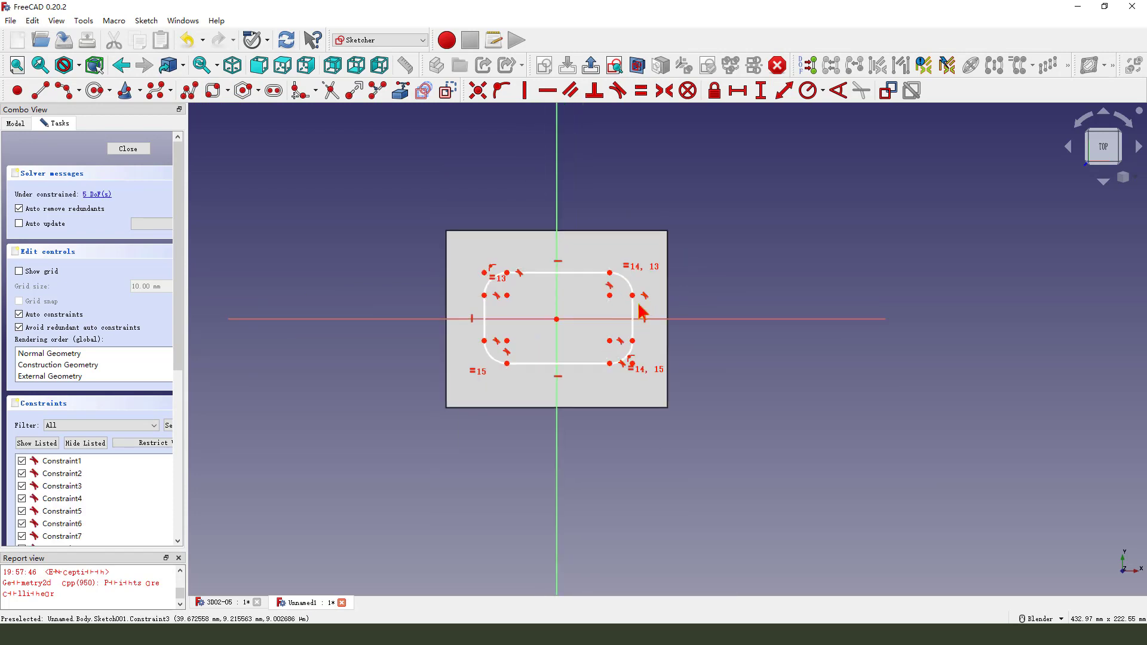
click(610, 295)
click(507, 295)
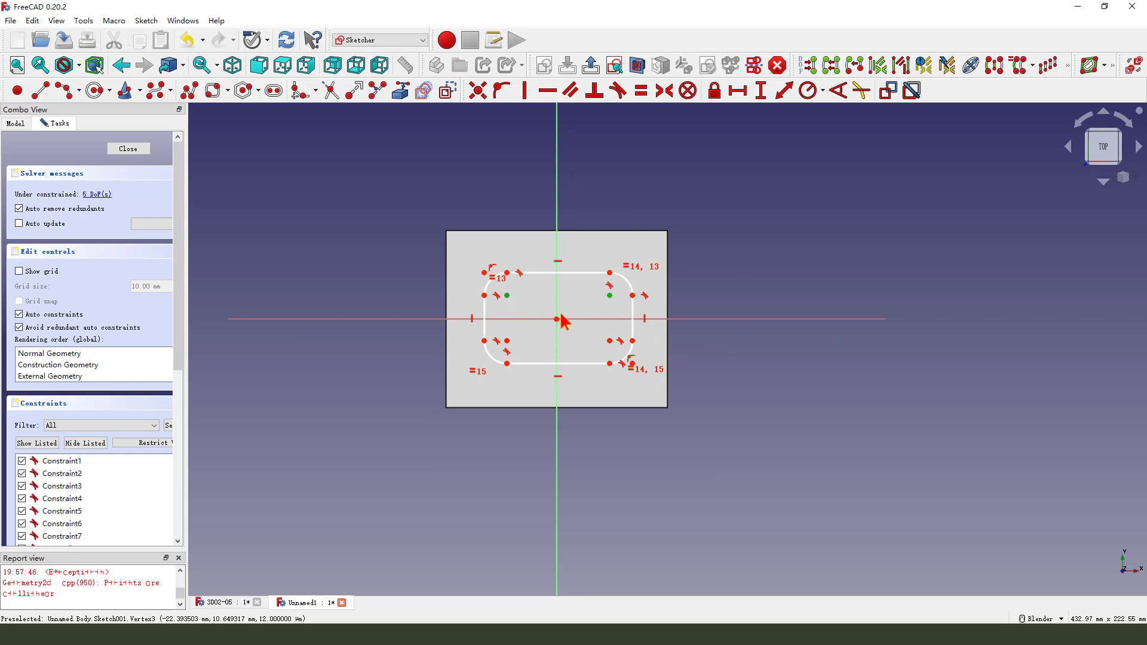
click(557, 222)
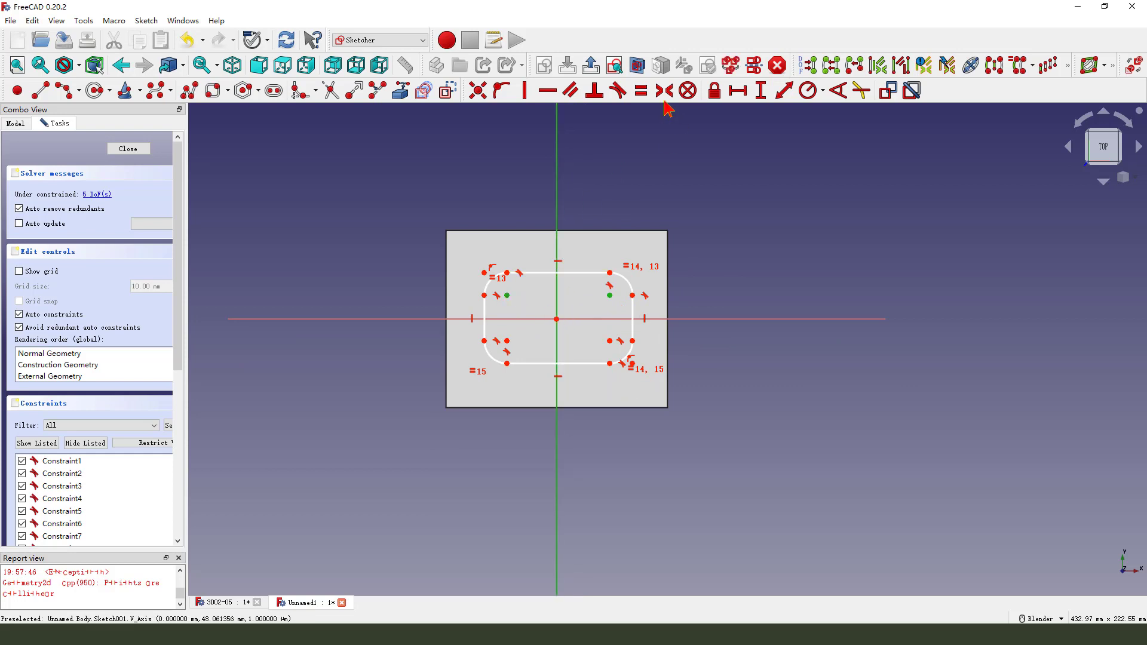
click(664, 90)
scroll(614, 288, up, 1)
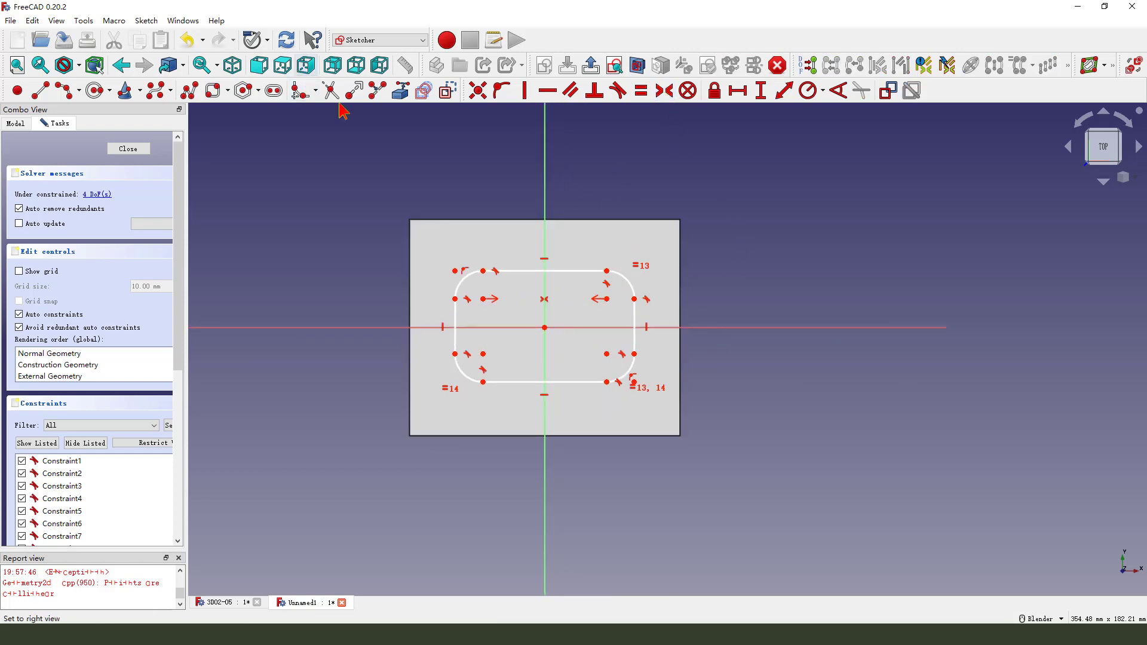
Bring the upper and right edges of the block's top face into the sketch as external geometry
click(400, 90)
click(652, 221)
right_click(630, 258)
Try to apply a vertical distance constraint between the rounded rectangle's upper-right tangent point and the block's upper edge
click(607, 272)
click(631, 219)
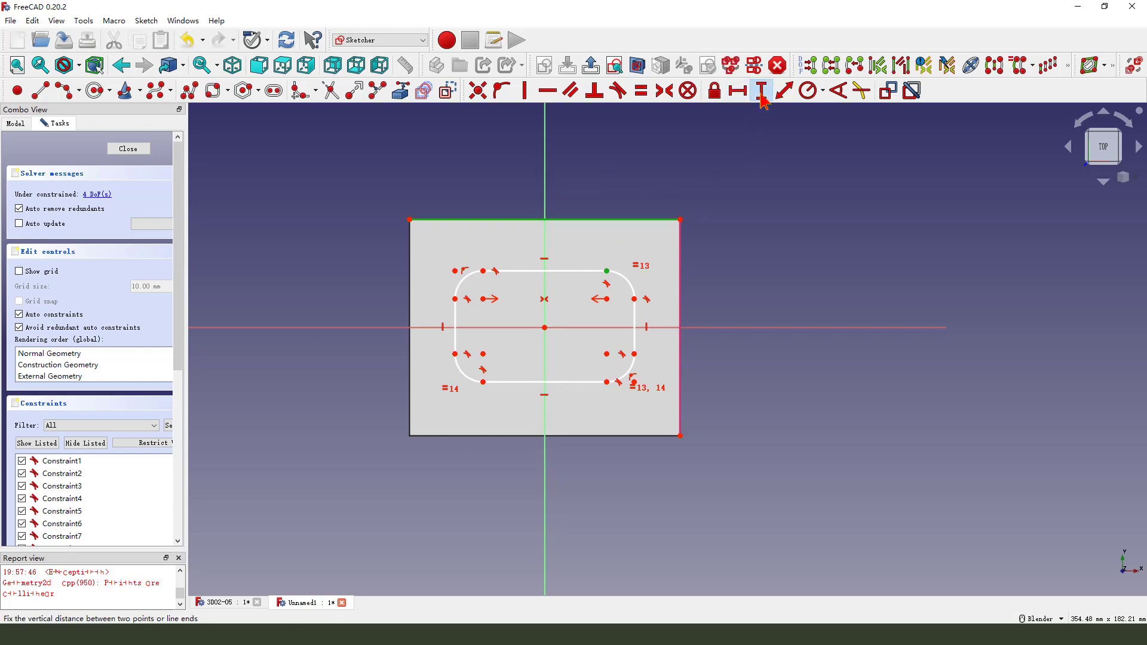
click(761, 91)
click(687, 284)
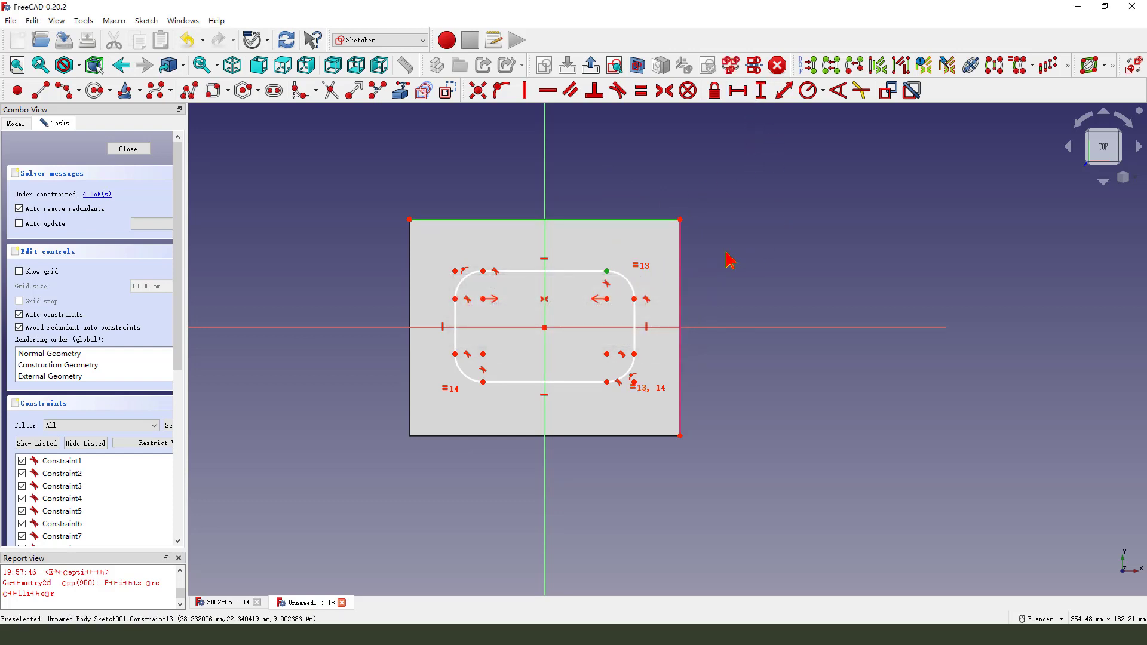
click(730, 260)
Set the distance between the rounded rectangle's upper-right tangent point and the block's upper edge to 12 mm
click(607, 271)
click(635, 220)
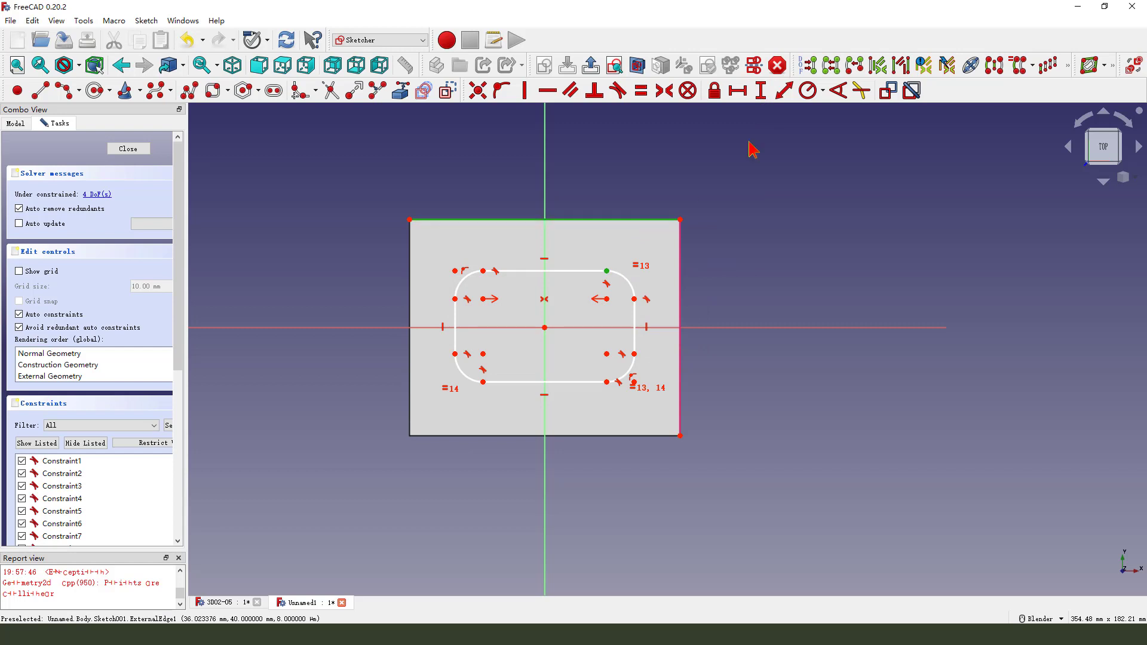
click(784, 91)
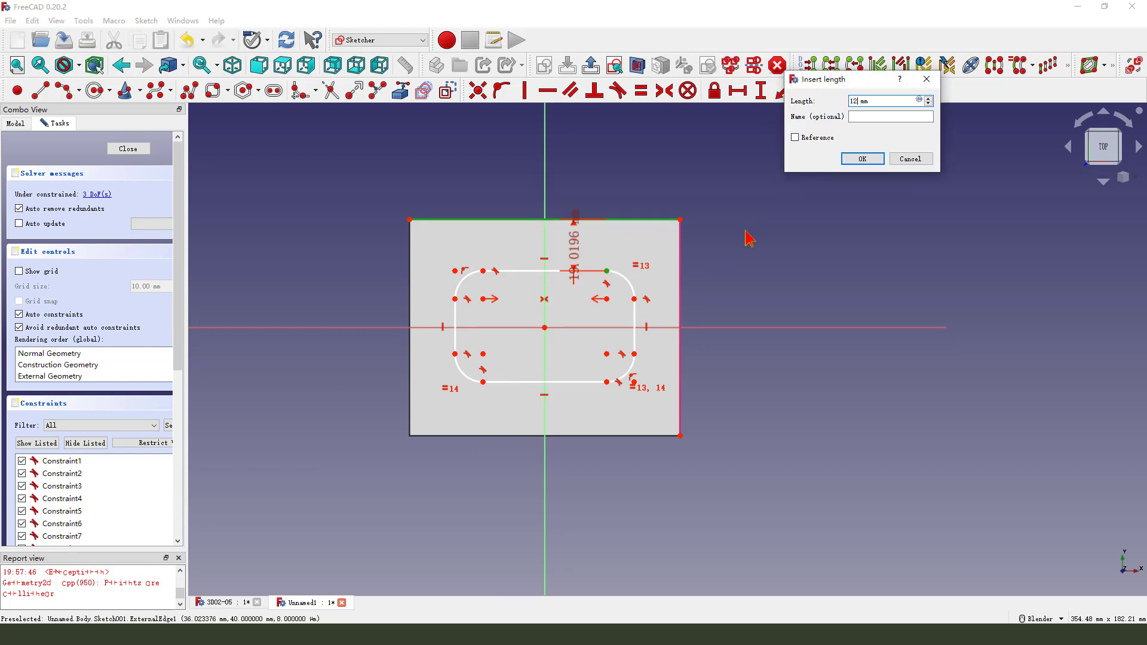
key(Return)
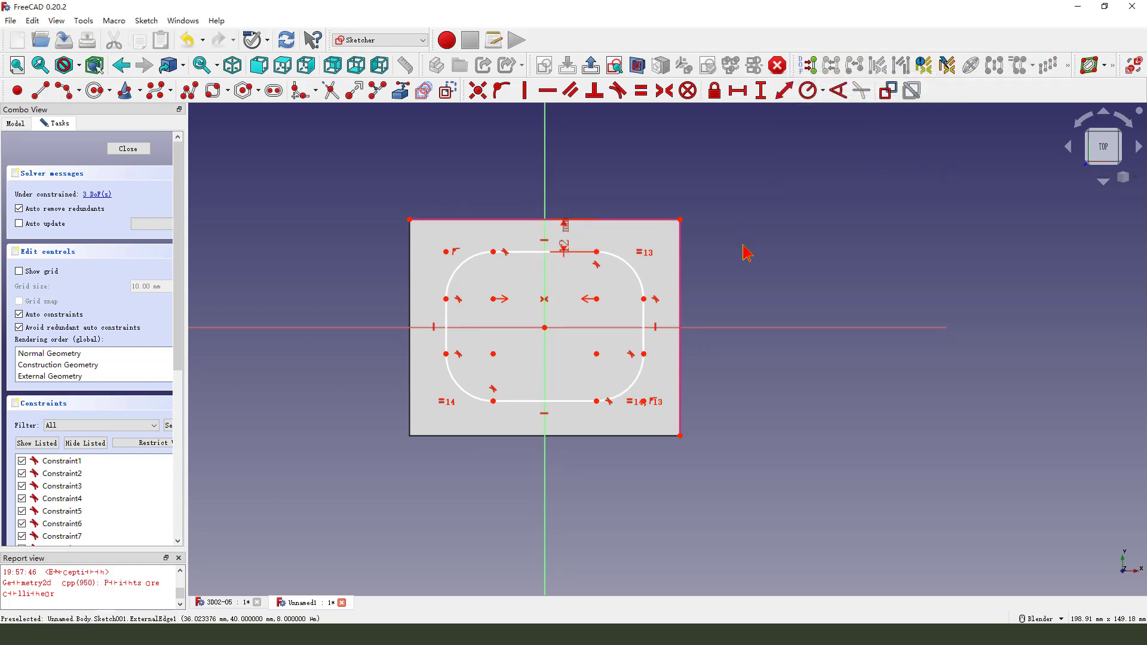
Set the vertical distance between the rounded rectangle's lower-right tangent point and the block's lower-right corner to 20 mm
click(679, 436)
click(763, 91)
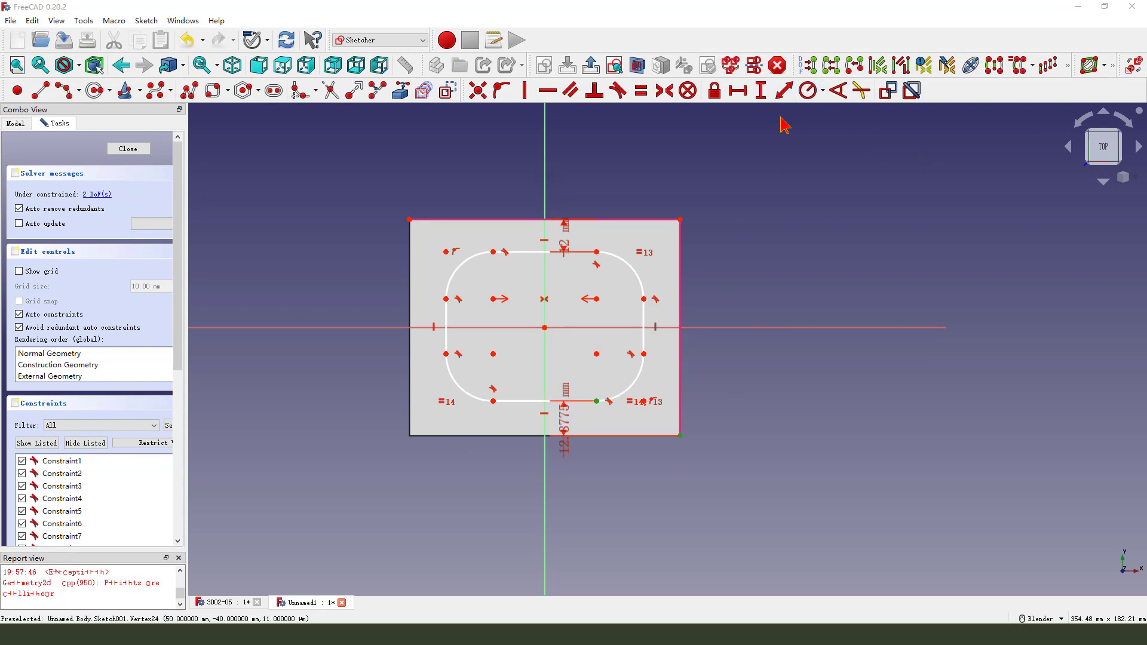
text(20)
key(Return)
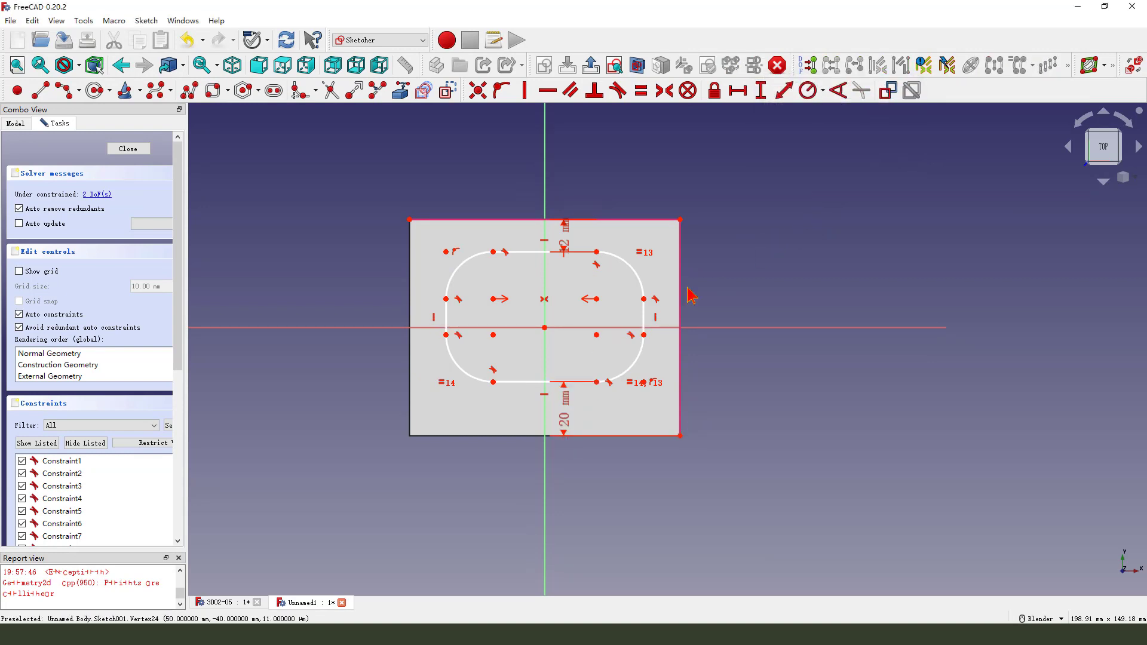
Set the distance between the rounded rectangle's right-side upper tangent point and the block's right edge to 12 mm
click(644, 299)
click(680, 251)
click(788, 94)
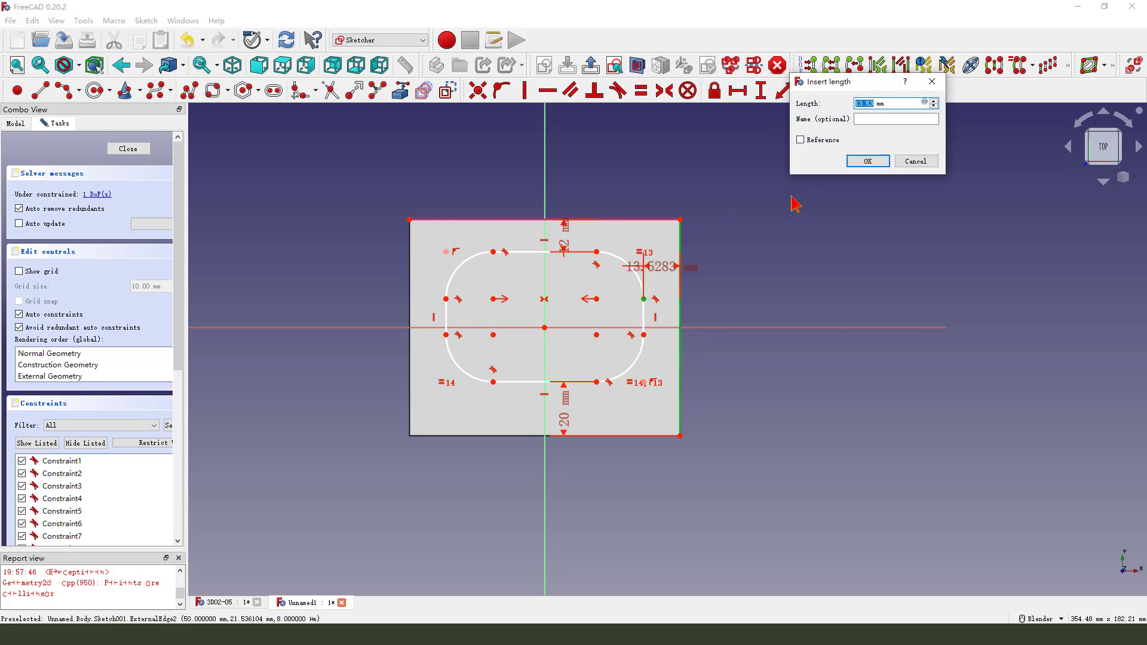
key(Return)
Constrain the rounded rectangle's upper-right corner arc to a radius of 16 mm
click(632, 267)
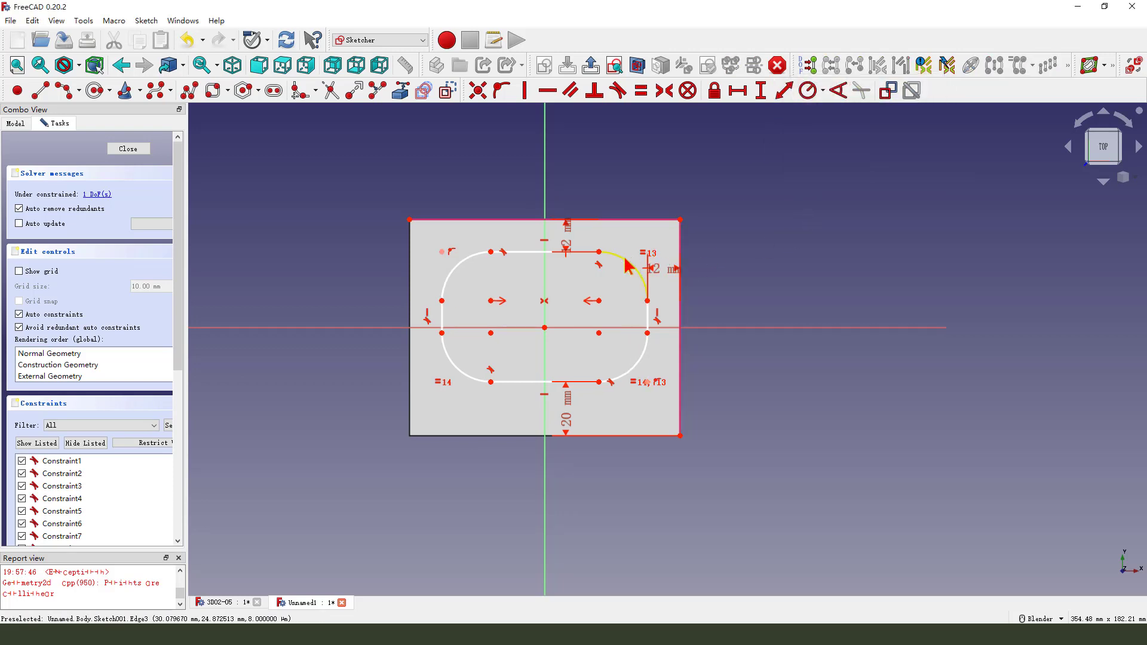
click(808, 90)
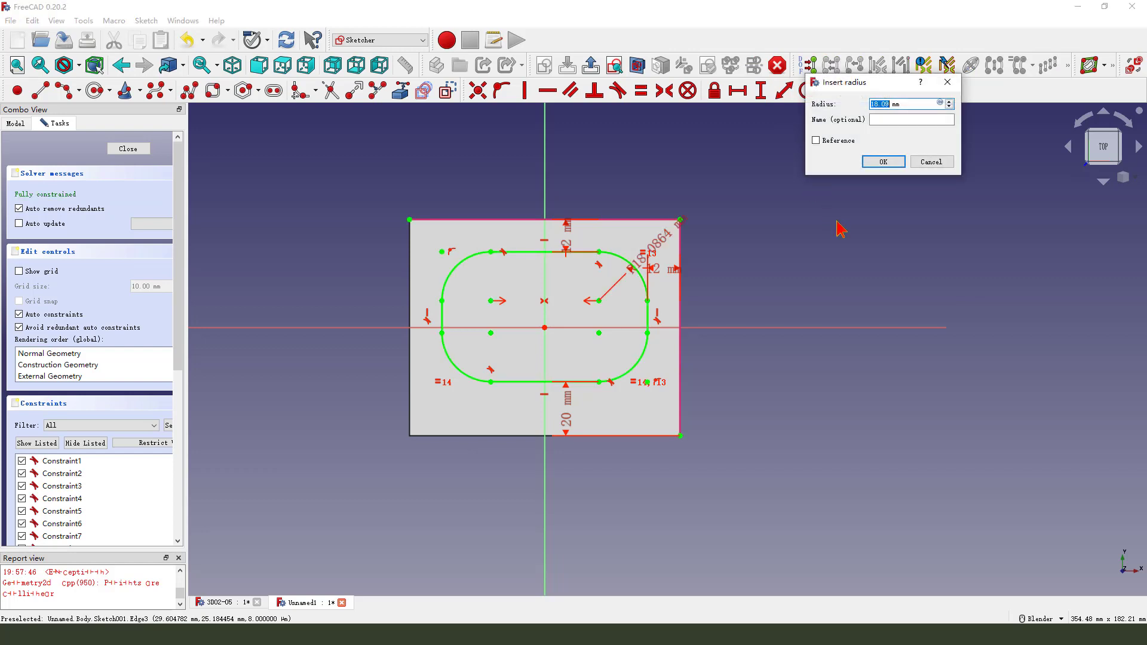
key(Return)
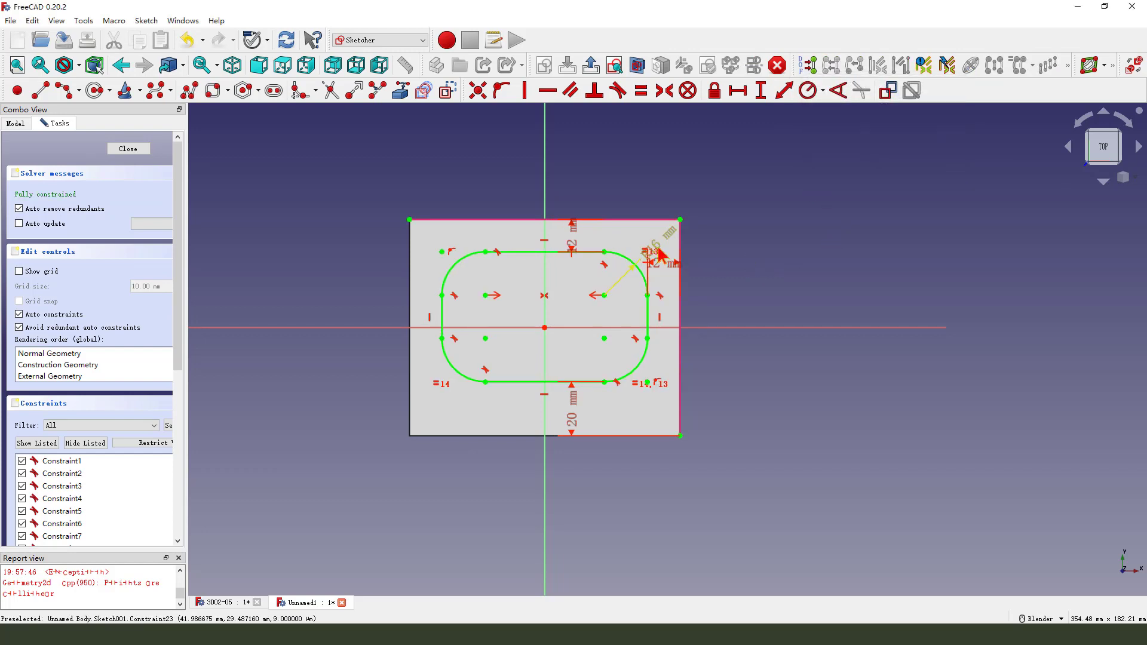
Move the radius, upper offset and lower offset dimension labels outside the block's outline
drag(658, 245, 704, 189)
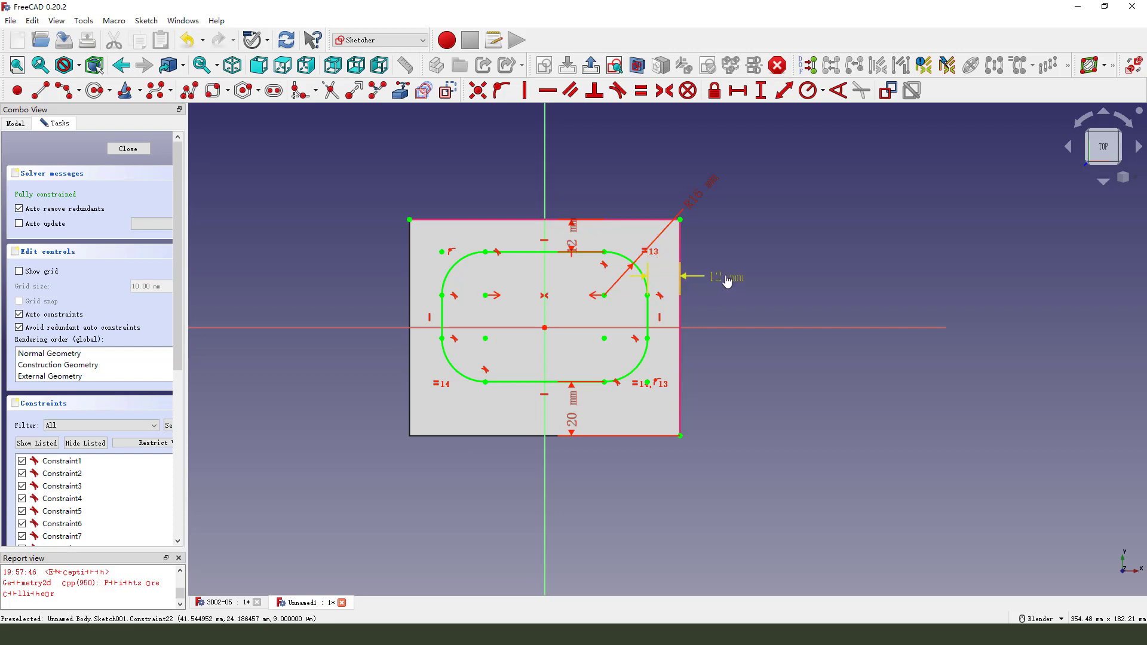
drag(574, 249, 587, 174)
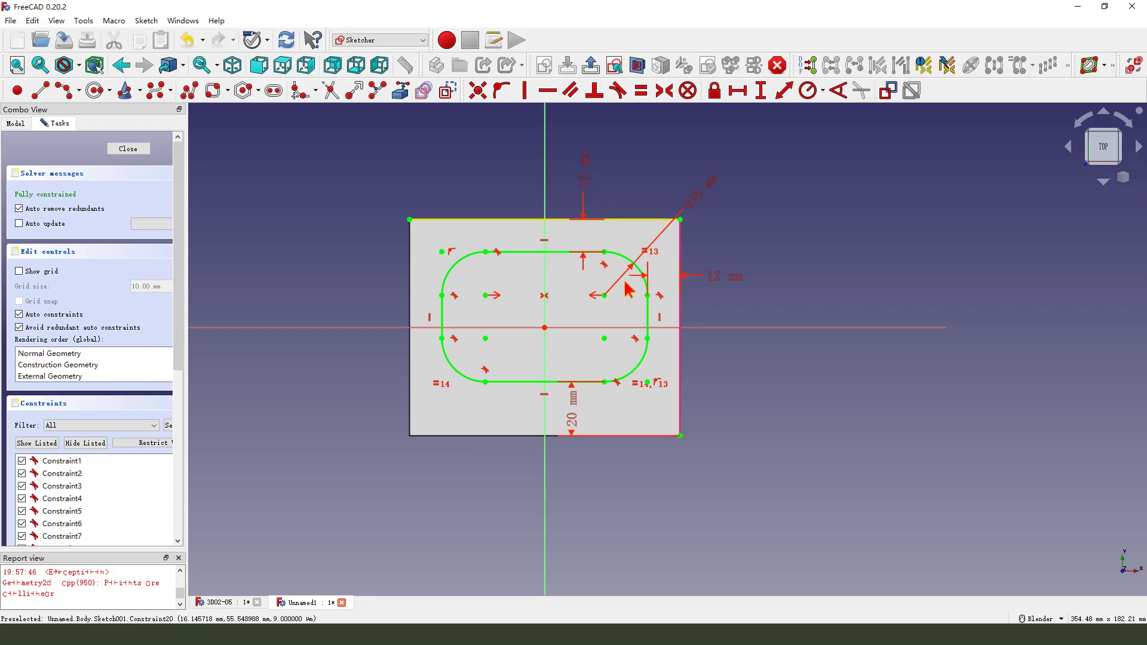
drag(571, 418, 764, 384)
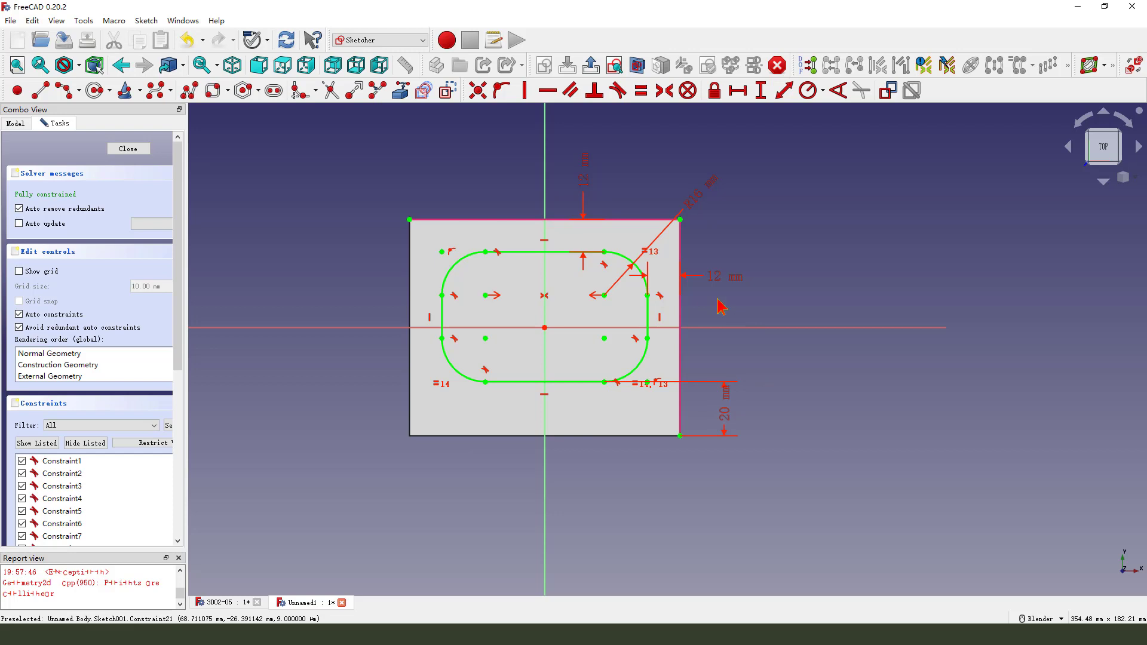
Finish the sketch and start a pocket of the rounded rectangle with a length of 16 mm
click(593, 70)
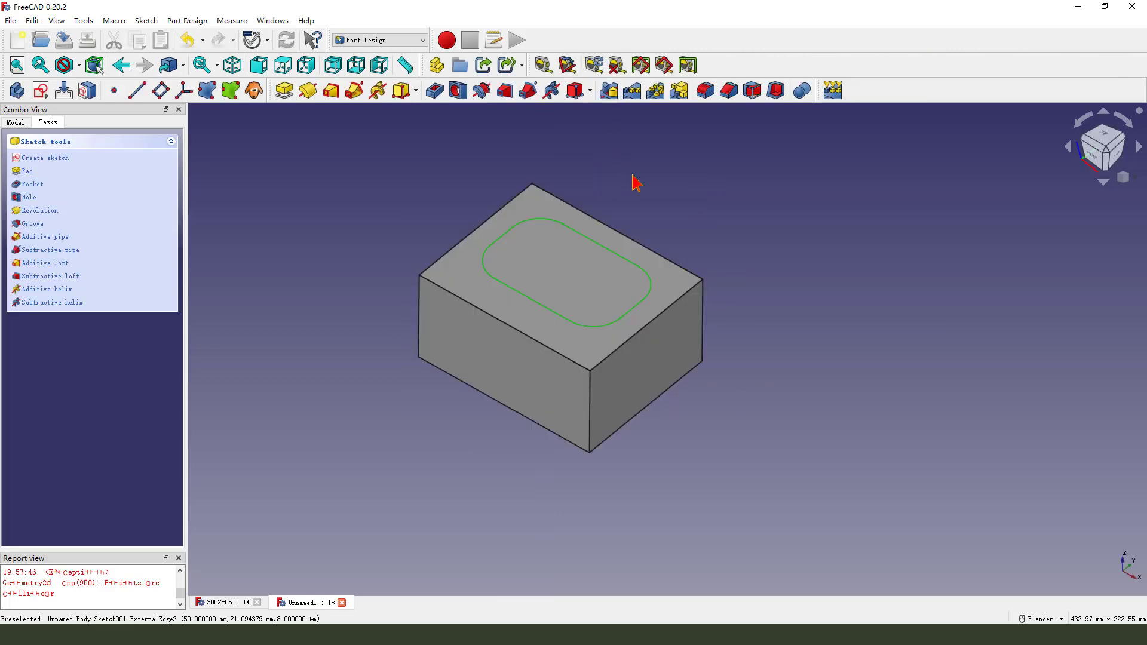
click(434, 90)
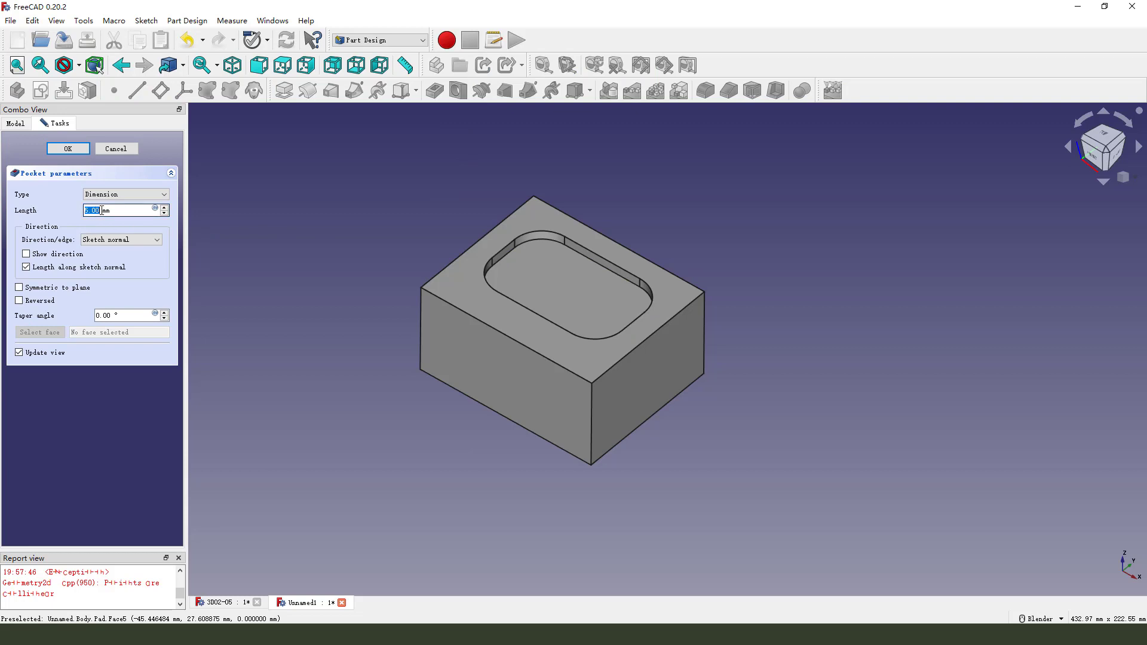
text(16)
mouse_move(117, 284)
mouse_down()
mouse_move(82, 306)
mouse_move(123, 328)
mouse_up()
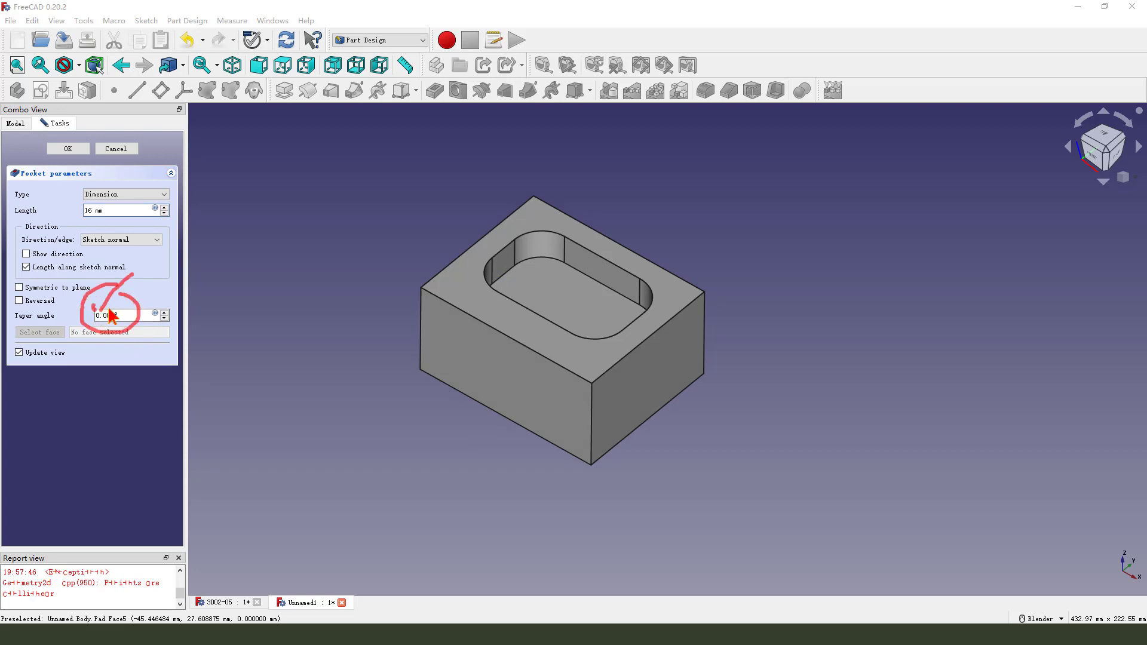
key(Escape)
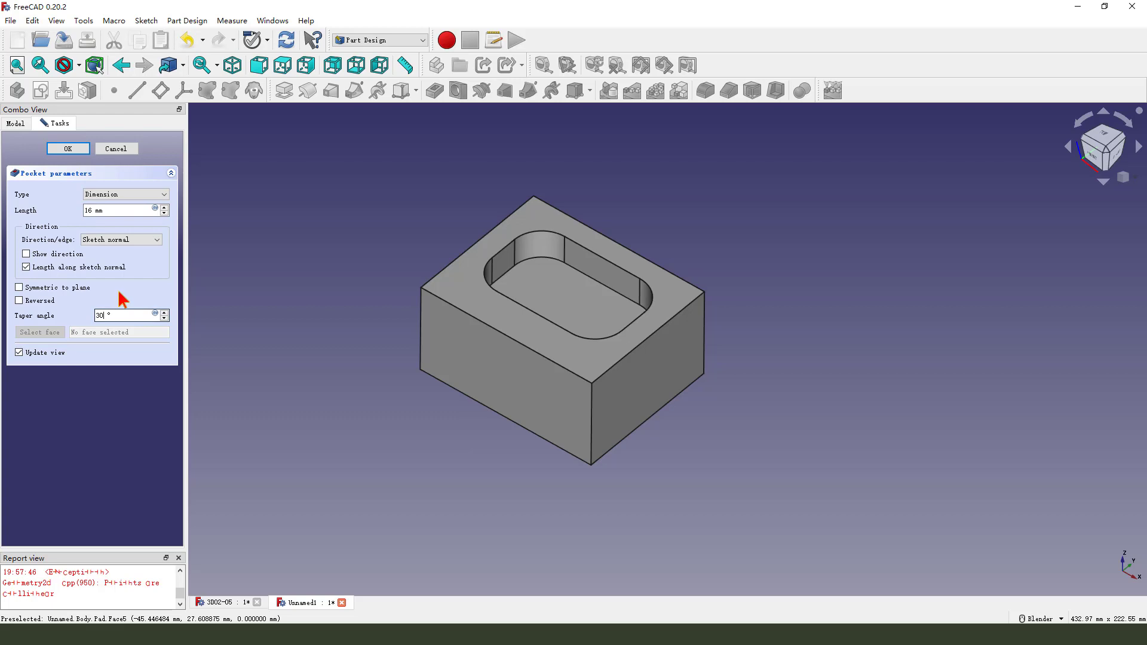
Set the pocket's taper angle to -30° and apply the pocket
text(30)
mouse_move(526, 328)
middle_down()
mouse_move(498, 294)
mouse_move(502, 325)
mouse_move(418, 327)
middle_up()
drag(97, 287, 122, 296)
click(98, 319)
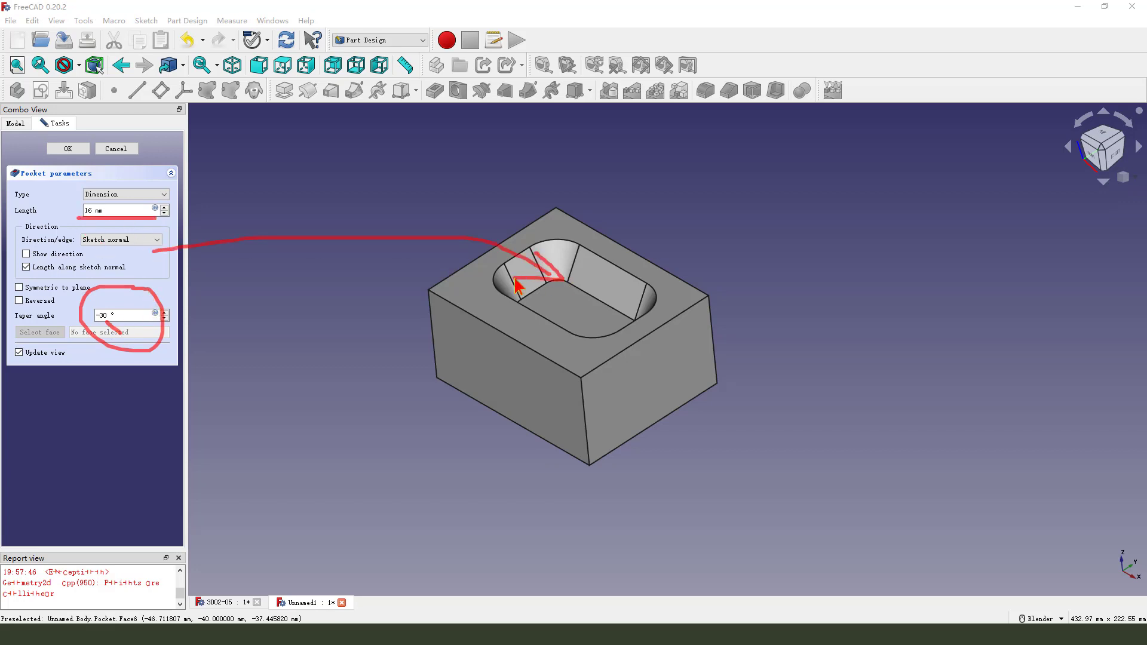
click(63, 153)
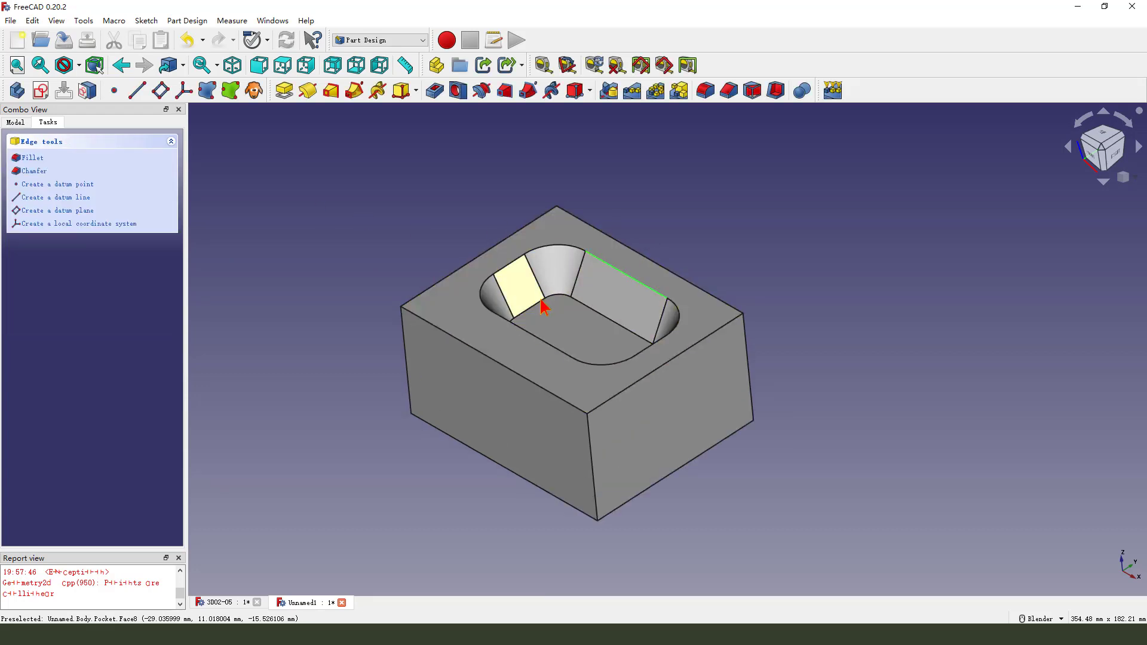
Fillet the pocket's upper rim and floor edges with an 8 mm radius
scroll(539, 308, up, 4)
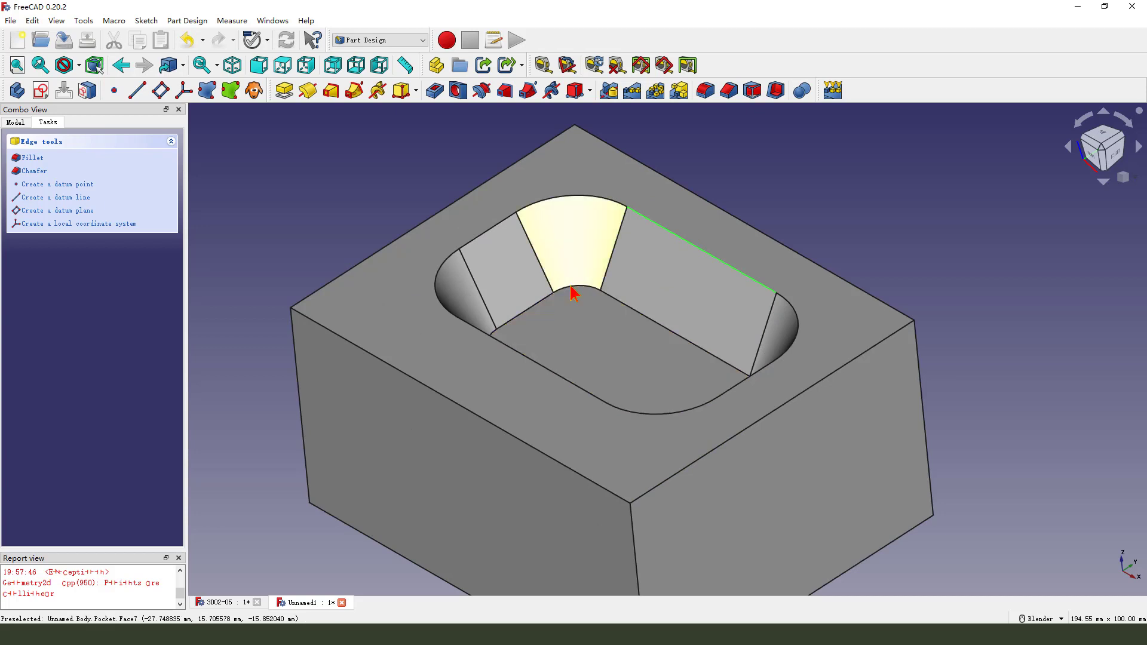
ctrl+click(610, 303)
scroll(641, 179, down, 2)
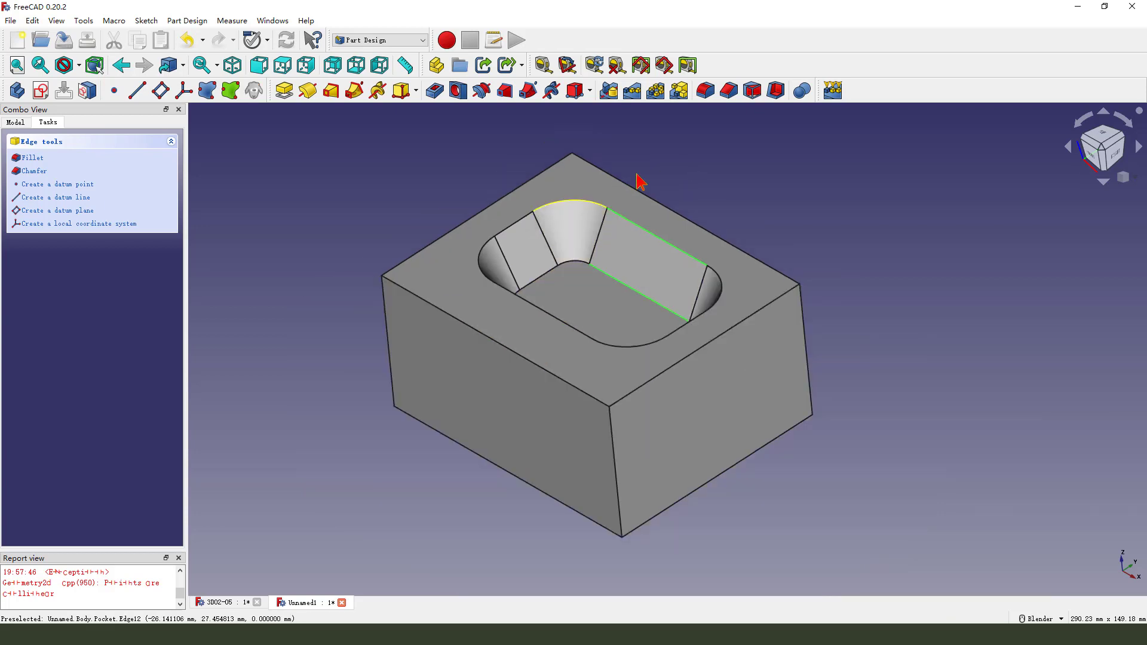
click(705, 91)
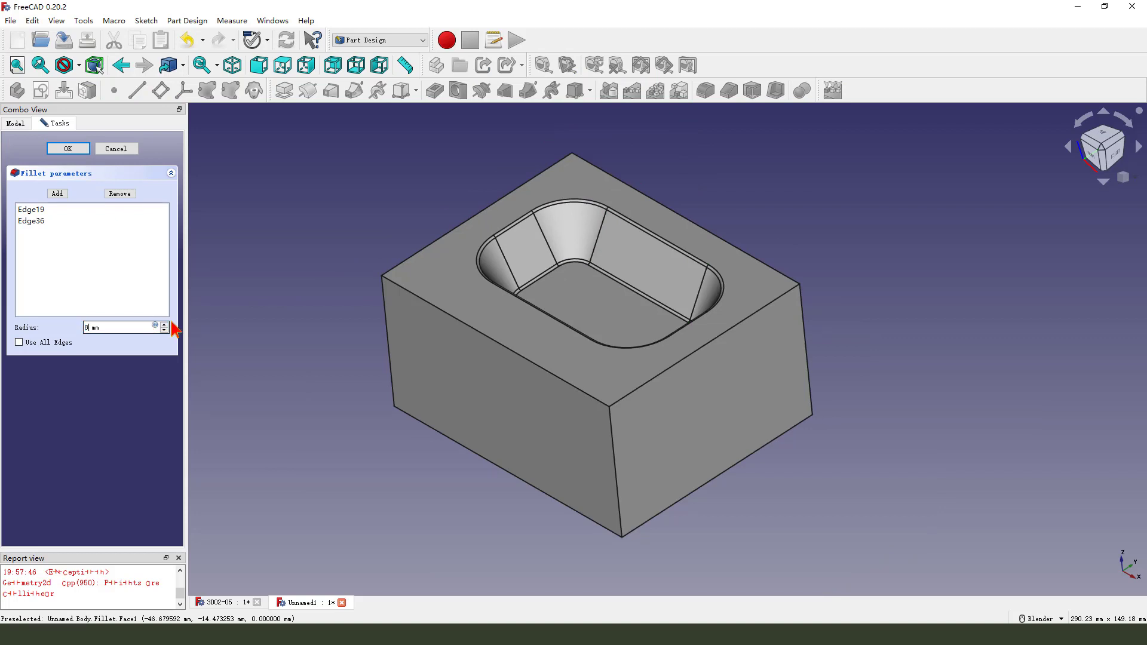
key(Return)
Start a new sketch on the block's top face around the pocket
middle_drag(423, 325, 488, 419)
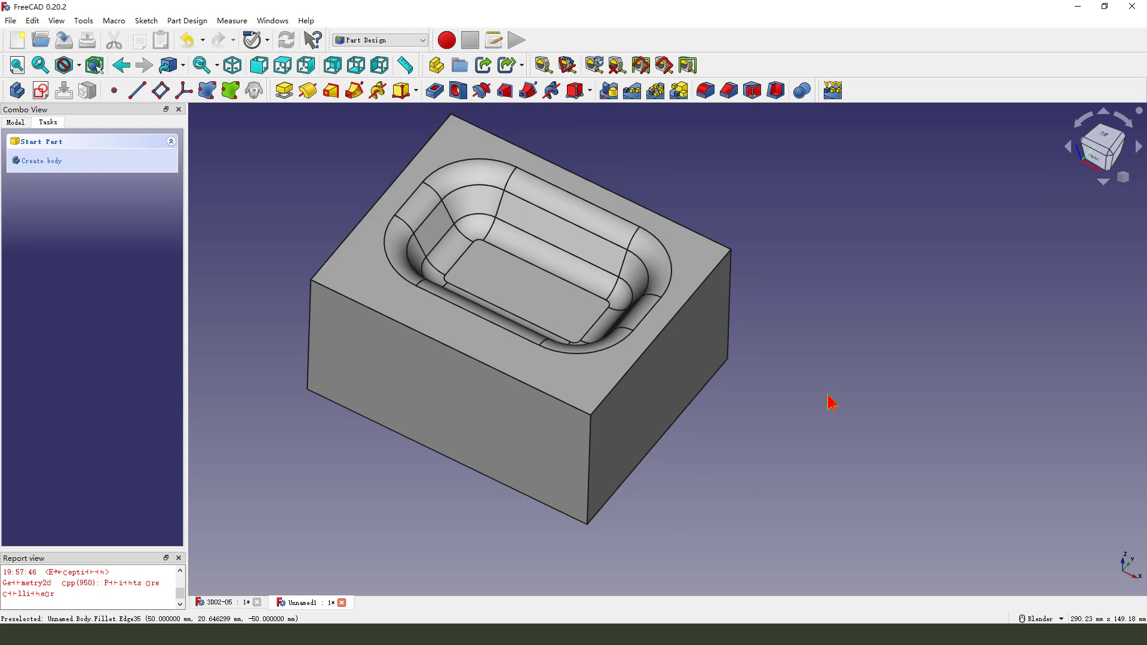
click(446, 329)
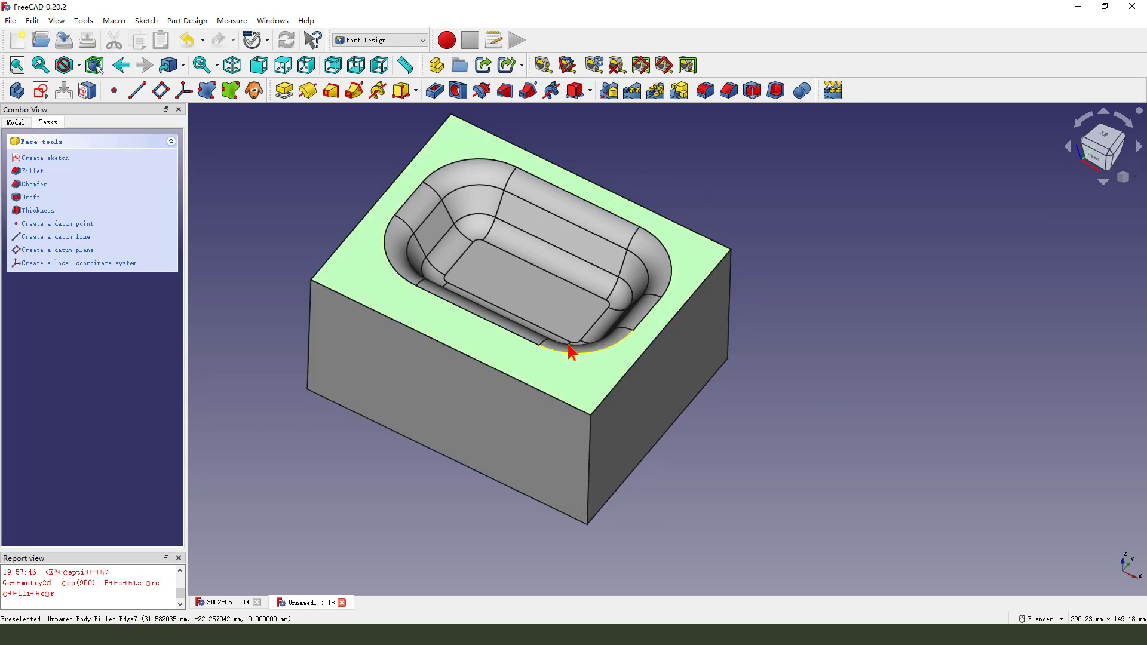
scroll(568, 350, down, 2)
click(41, 91)
scroll(510, 371, down, 2)
scroll(435, 302, up, 3)
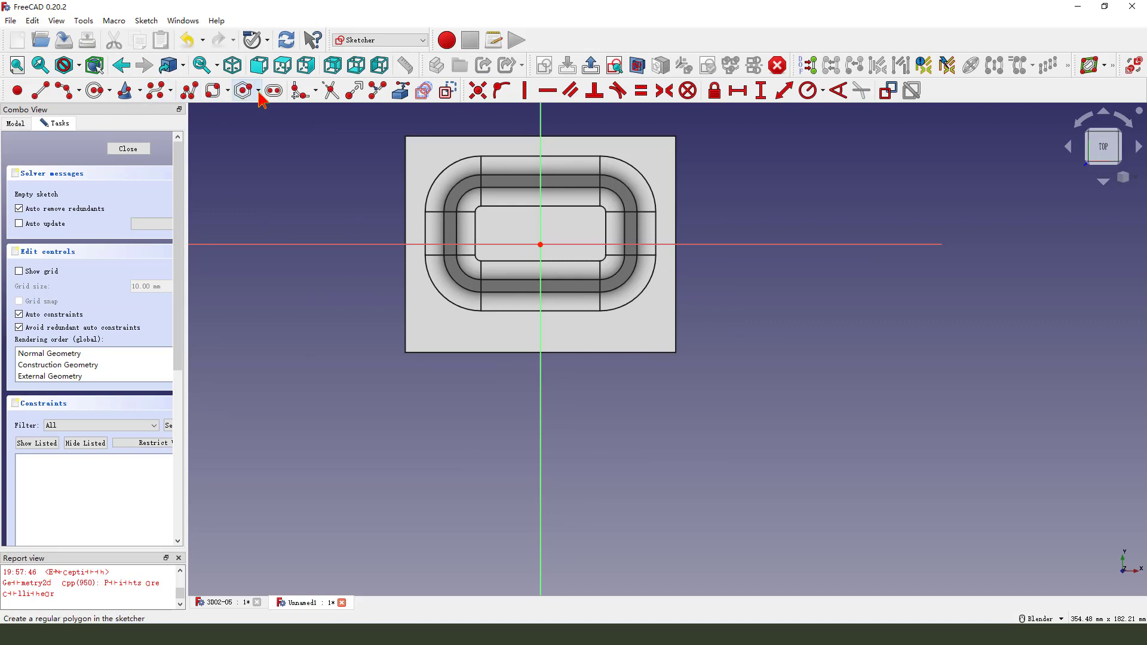
Bring the lower edge of the block's top face into the sketch as external geometry
click(226, 94)
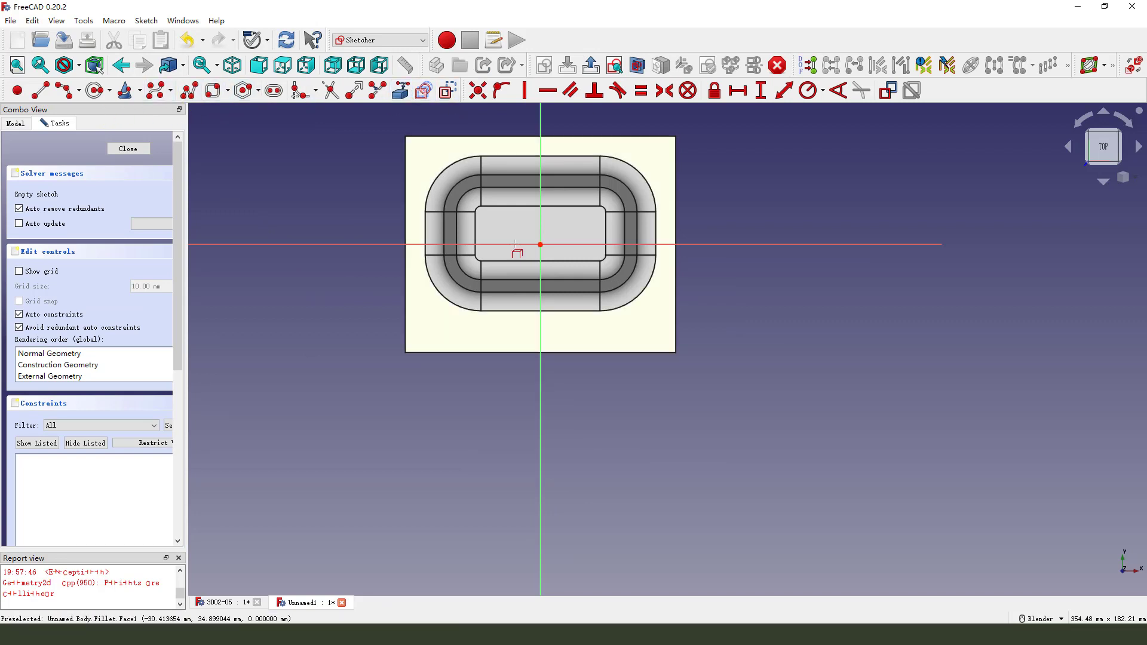
scroll(596, 357, up, 2)
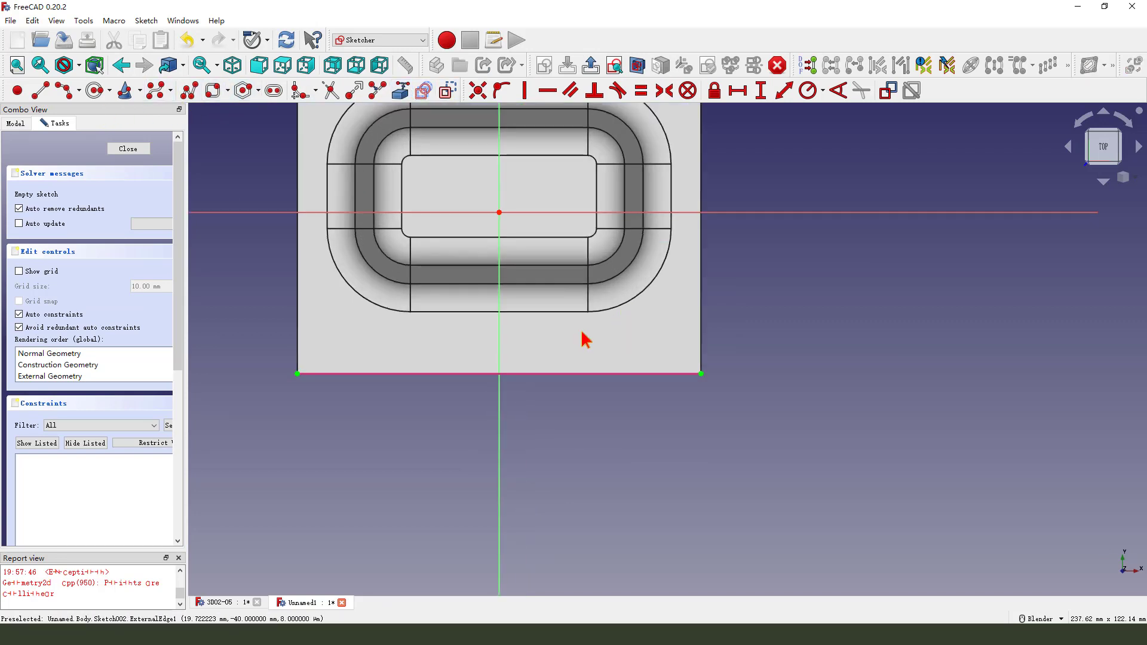
scroll(583, 338, down, 1)
Sketch a rectangle about 52 × 11 mm standing on the block's lower edge, below the pocket
click(228, 91)
click(239, 111)
click(409, 375)
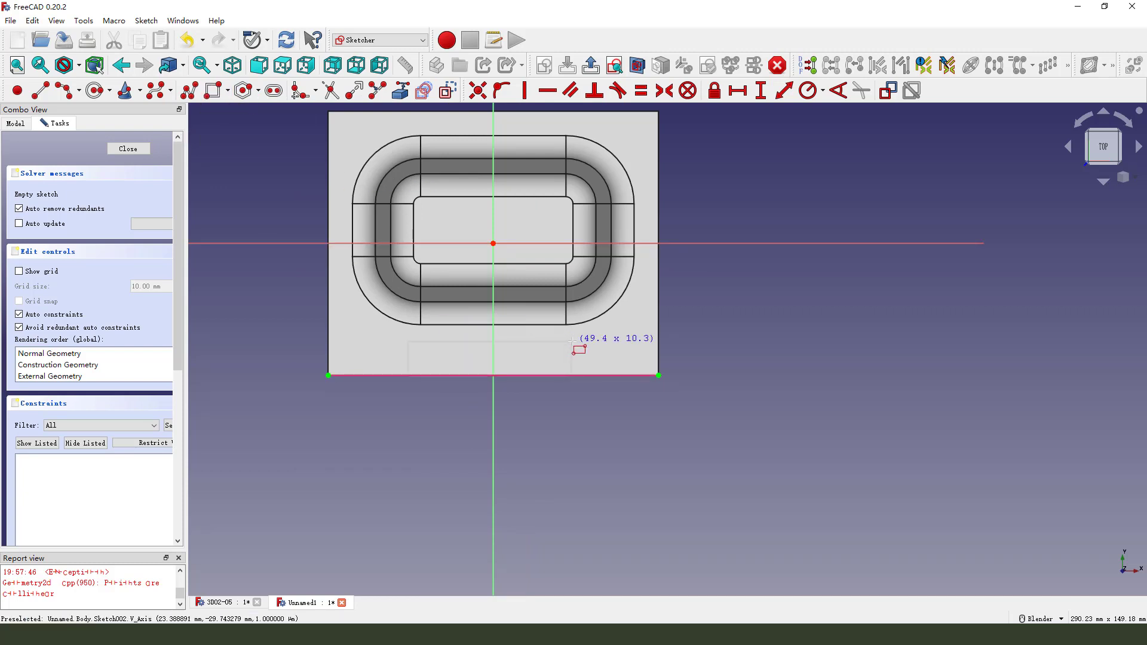
click(581, 339)
Constrain the rectangle's two lower corners to be symmetric about the vertical axis
scroll(532, 395, up, 1)
click(592, 374)
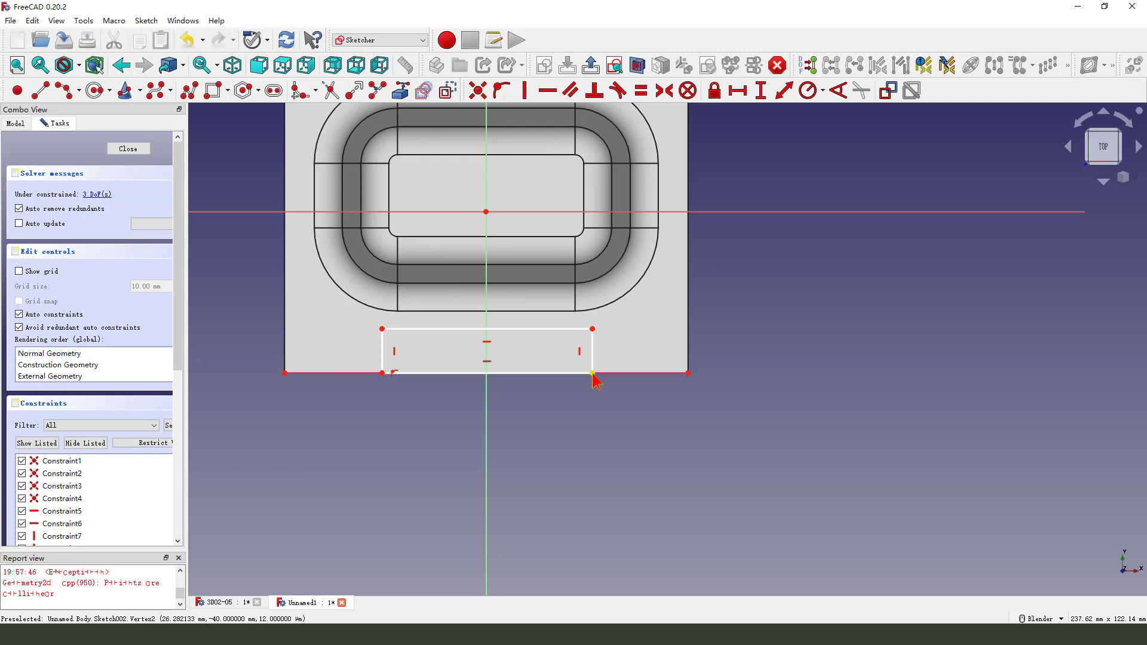
click(383, 373)
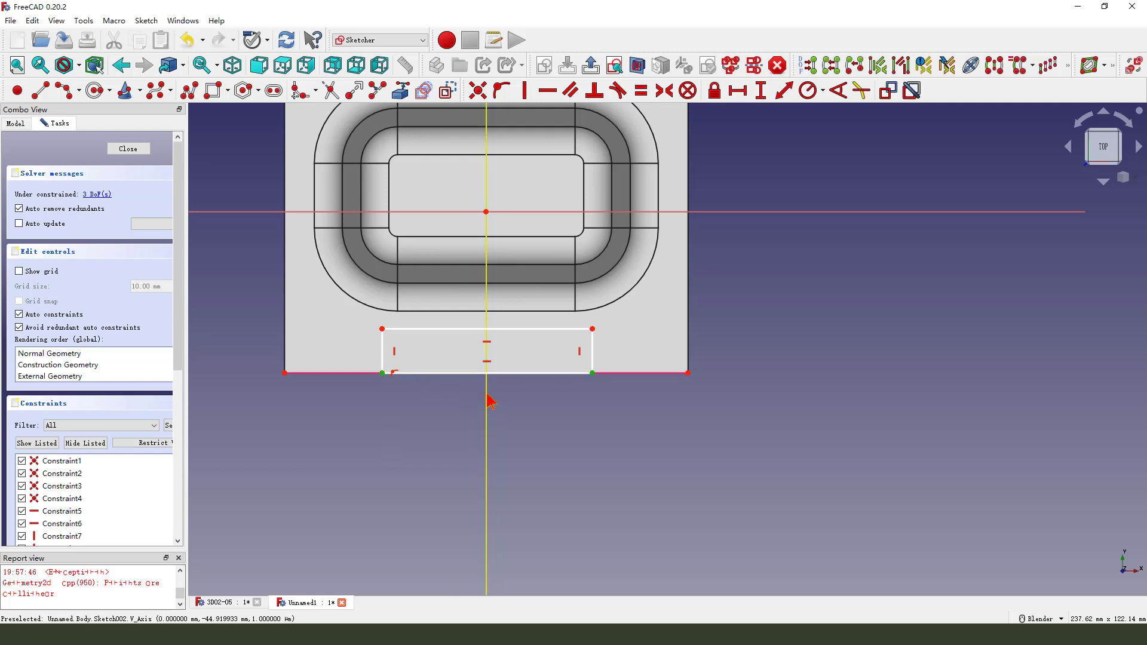
click(664, 93)
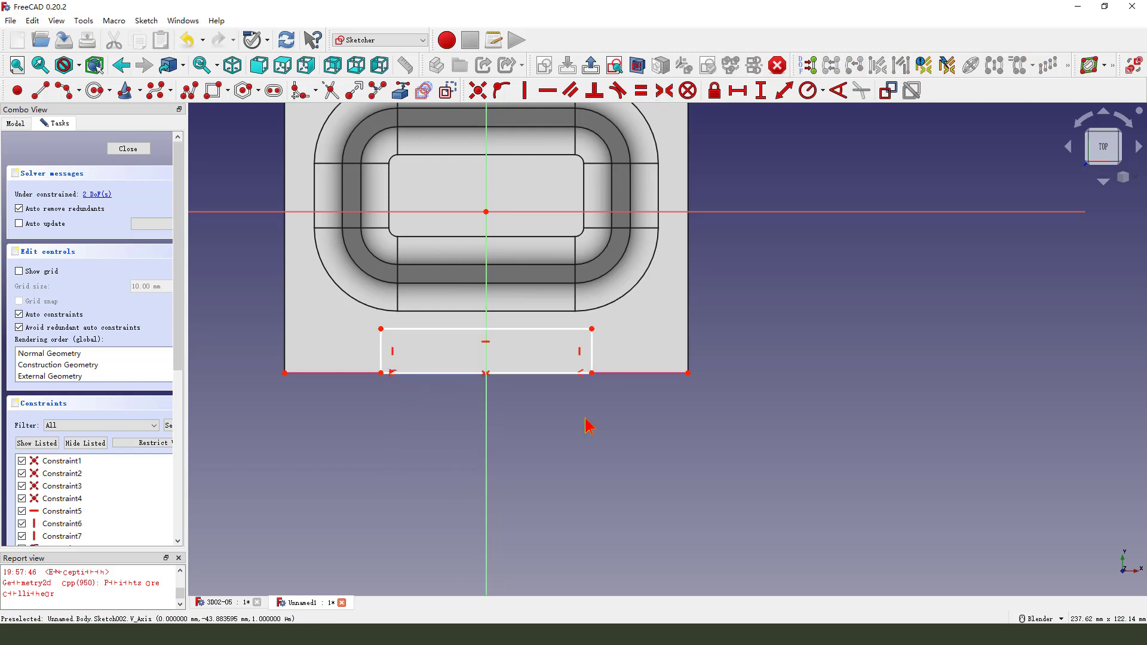
Set the rectangle's width to 72 mm and place the dimension label below the block
click(538, 374)
click(741, 97)
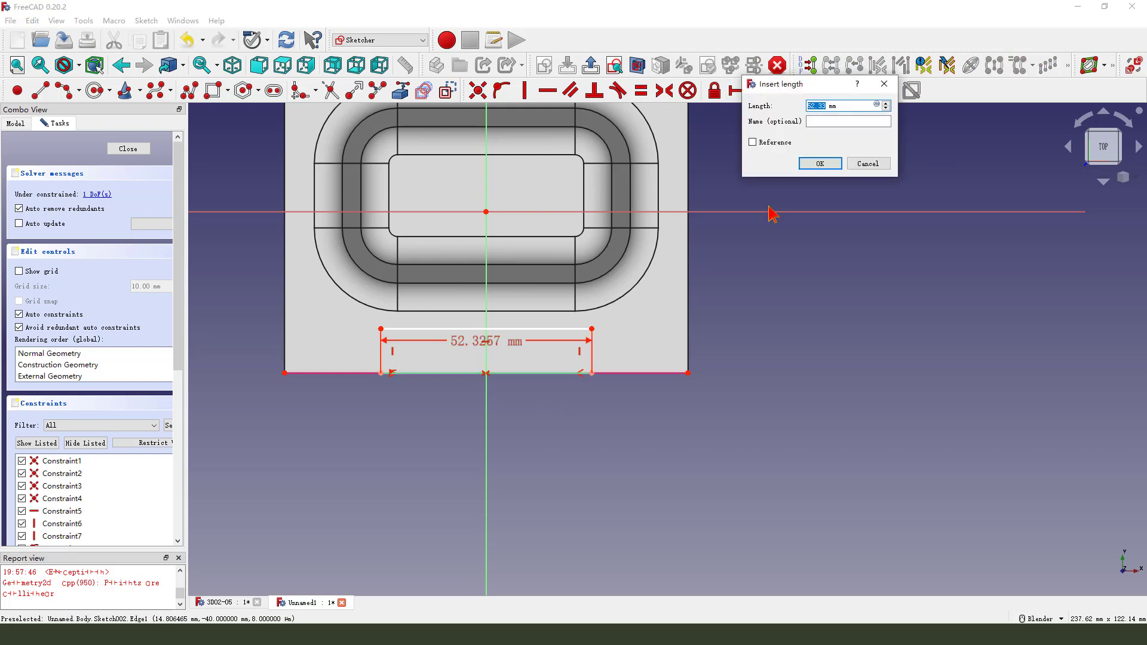
text(72)
key(Return)
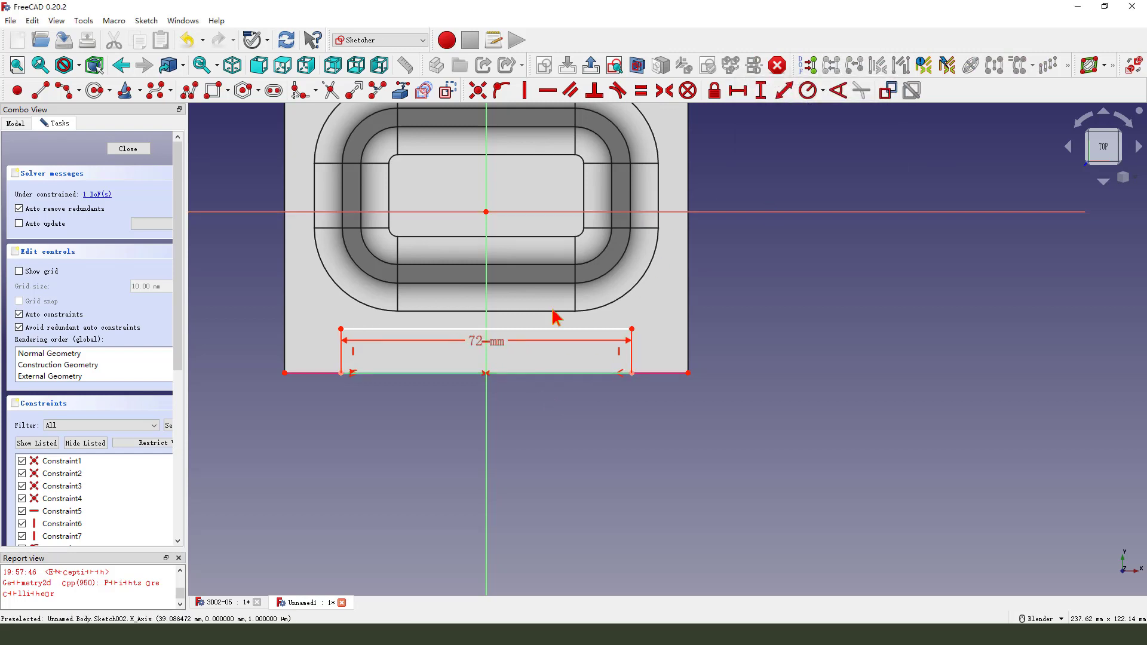
drag(501, 349, 566, 437)
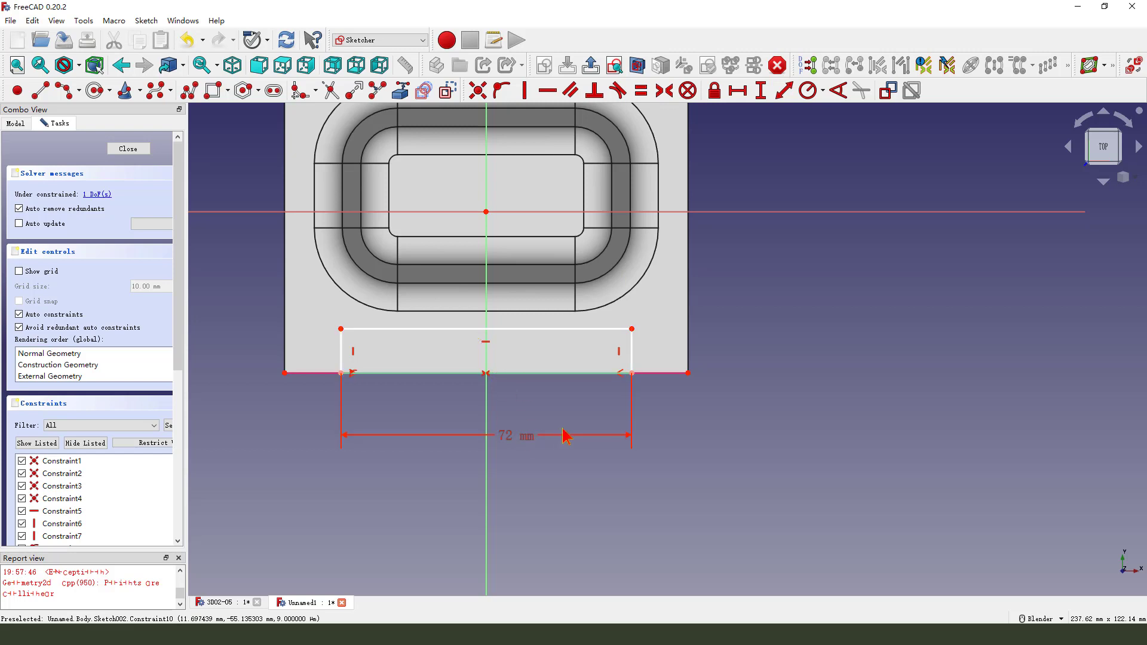
Set the rectangle's height to 10 mm and place the dimension label beside the block
click(632, 349)
click(761, 91)
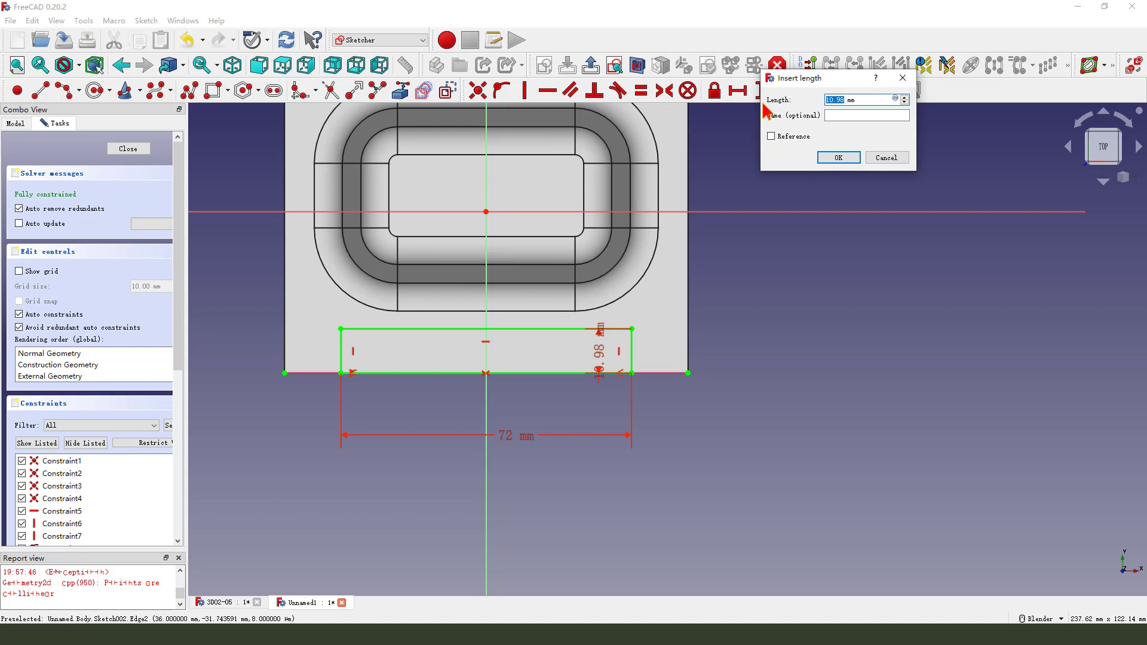
key(Return)
mouse_move(608, 341)
mouse_down()
mouse_move(711, 351)
mouse_move(720, 320)
mouse_up()
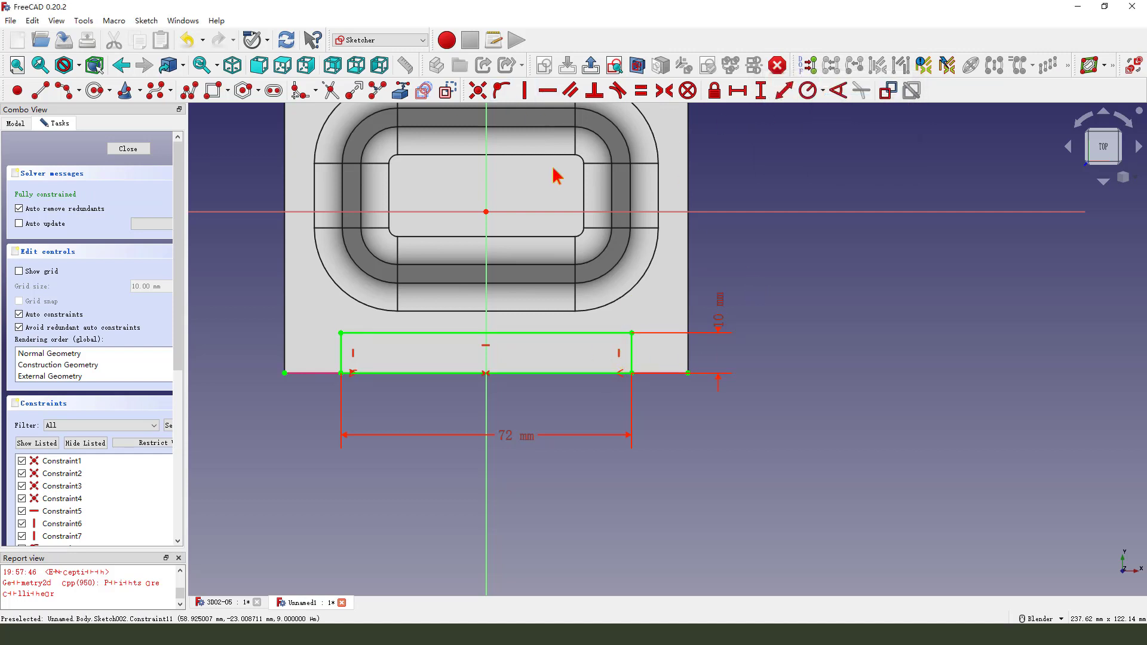
Finish the rectangle sketch and cut it as a 10 mm deep pocket into the block's front edge
scroll(547, 326, down, 2)
click(591, 64)
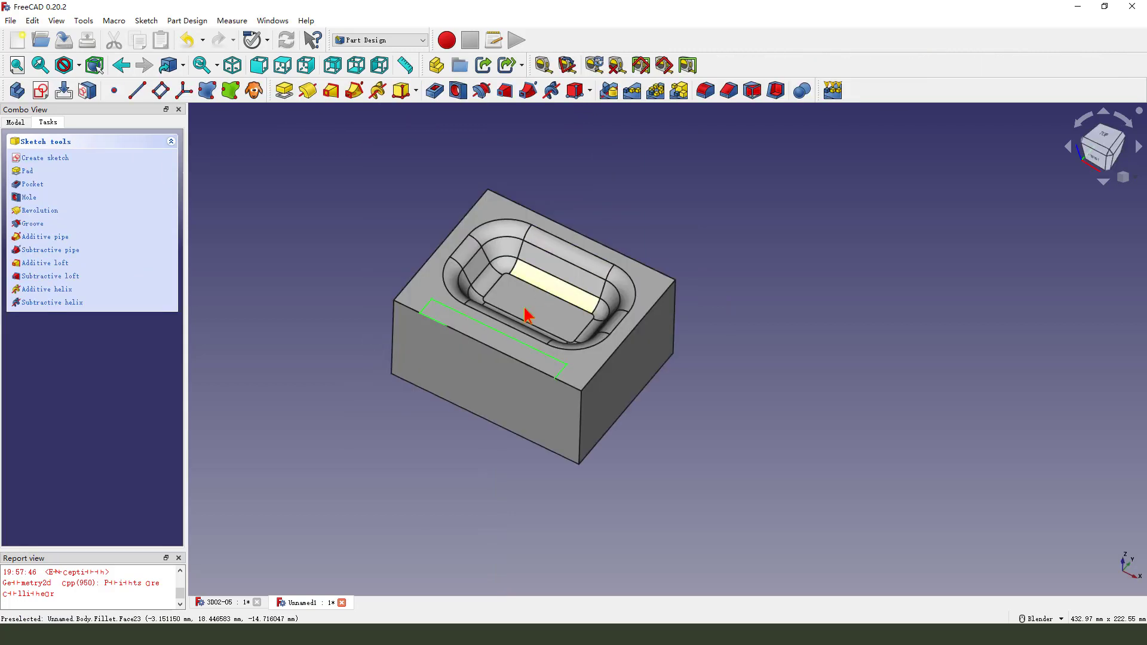
click(436, 90)
scroll(383, 299, up, 2)
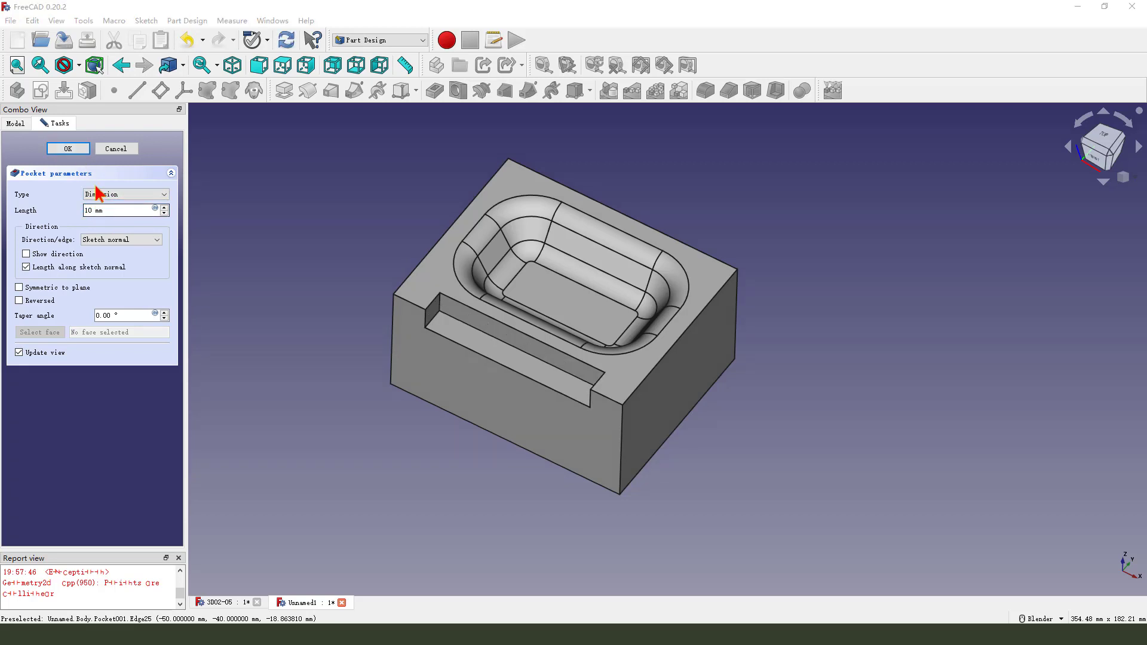
drag(141, 238, 429, 317)
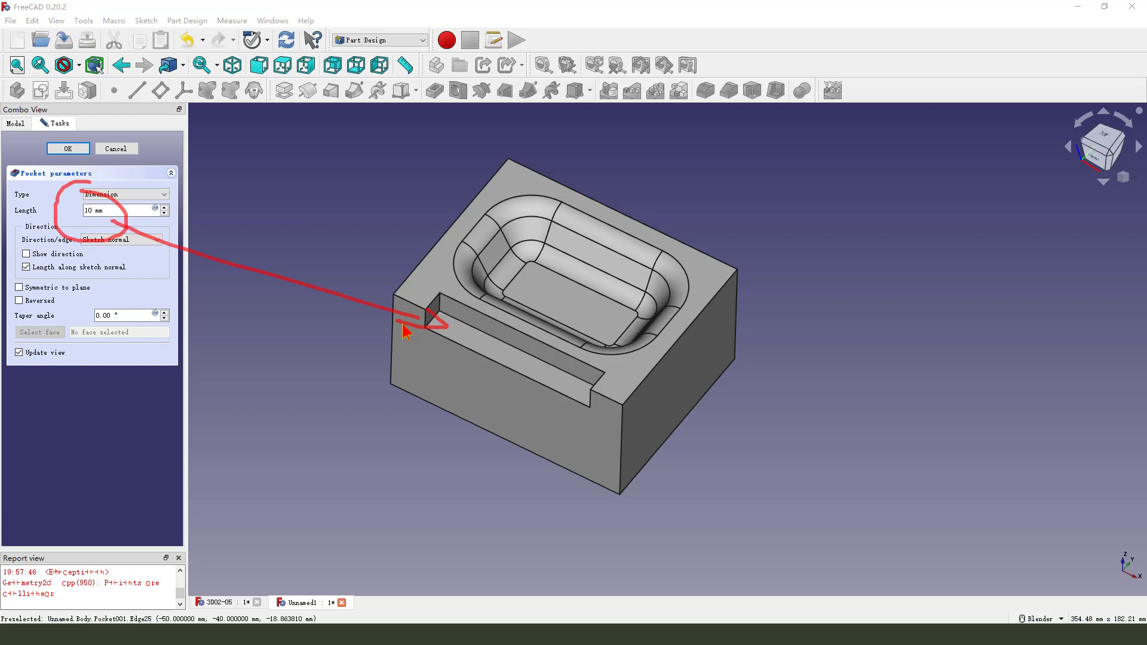
click(68, 148)
Fillet the two vertical inner corner edges of the front notch with a 5 mm radius
mouse_move(333, 281)
middle_down()
mouse_move(564, 364)
mouse_move(548, 372)
middle_up()
scroll(419, 394, up, 1)
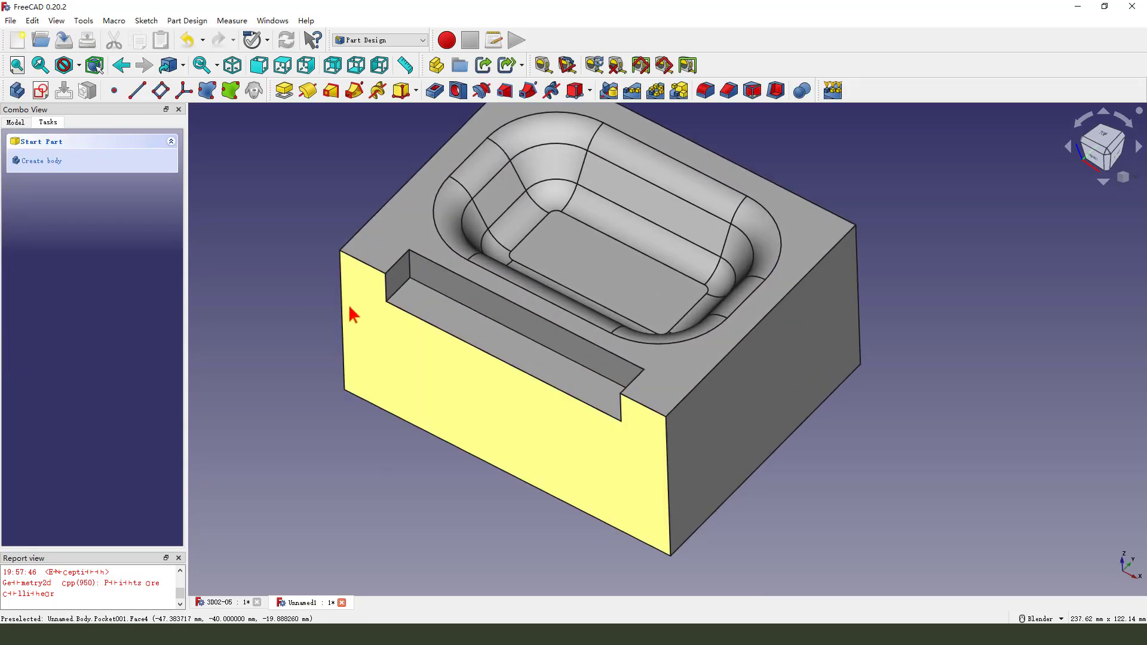
scroll(412, 275, up, 4)
click(406, 258)
scroll(402, 257, down, 4)
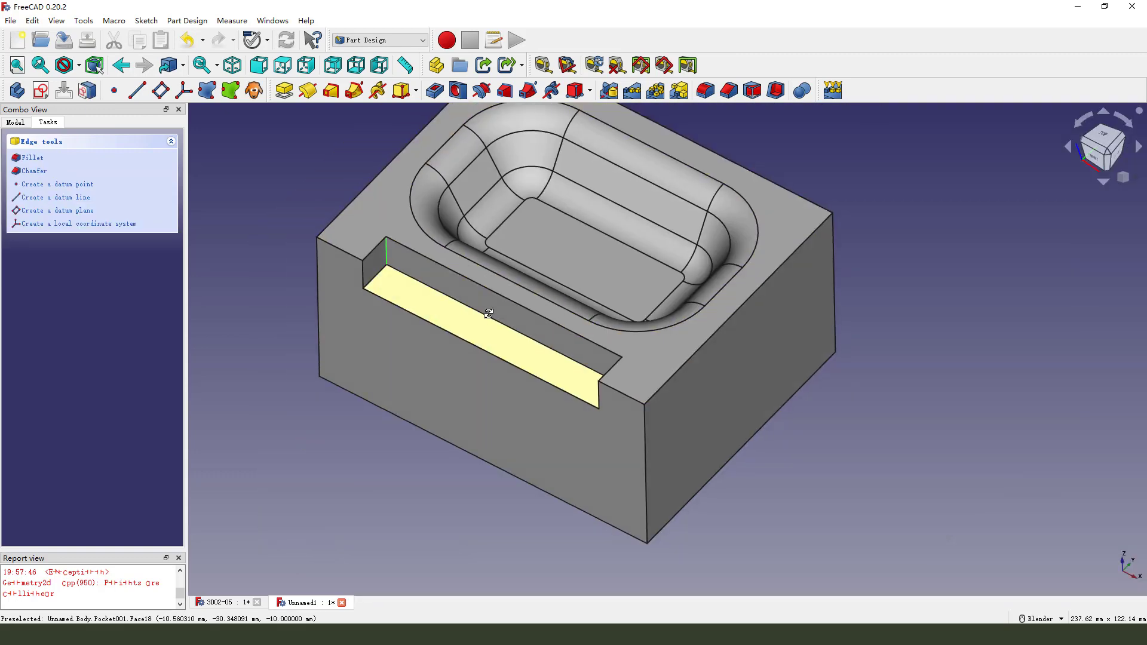
middle_drag(489, 314, 598, 356)
scroll(622, 359, up, 3)
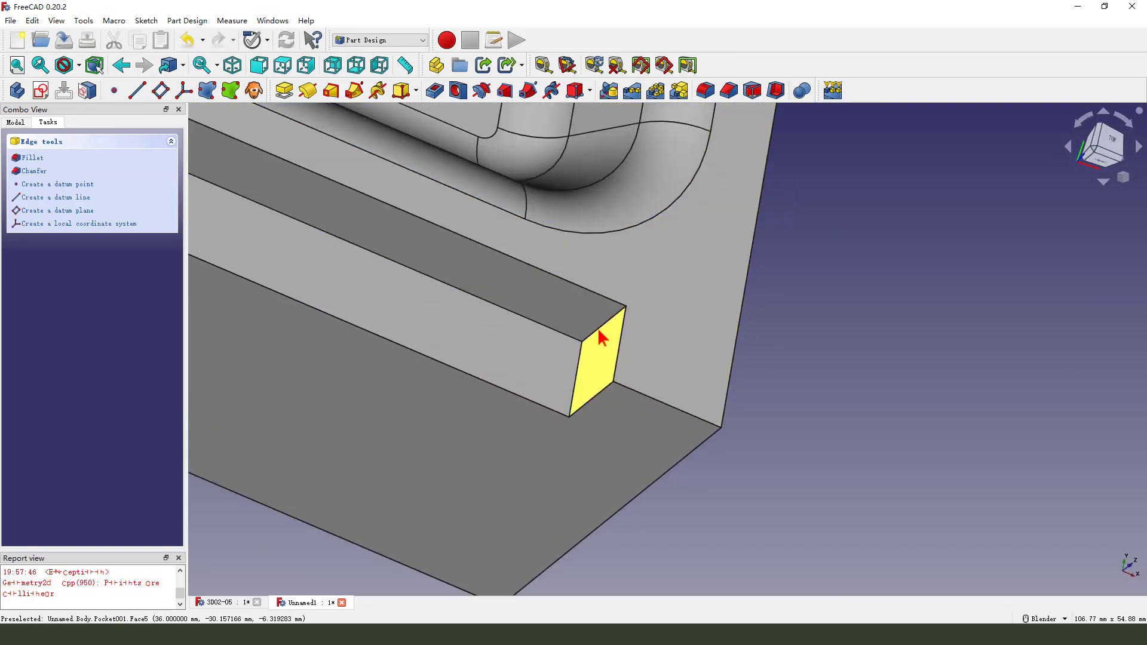
middle_drag(646, 384, 651, 405)
scroll(651, 404, down, 5)
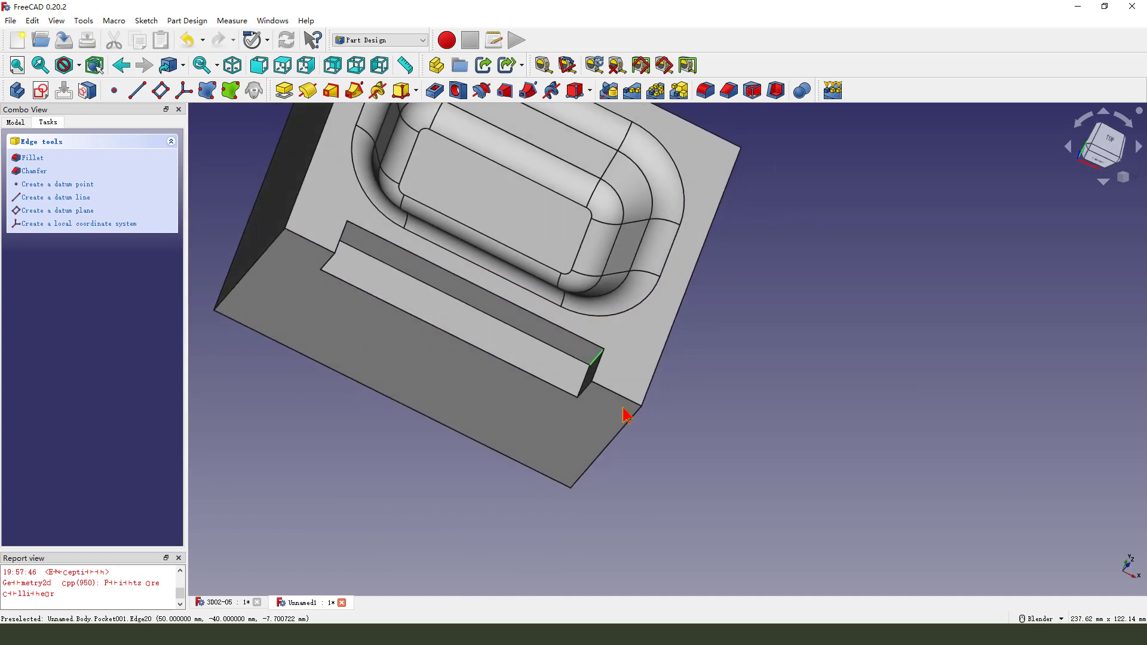
click(705, 91)
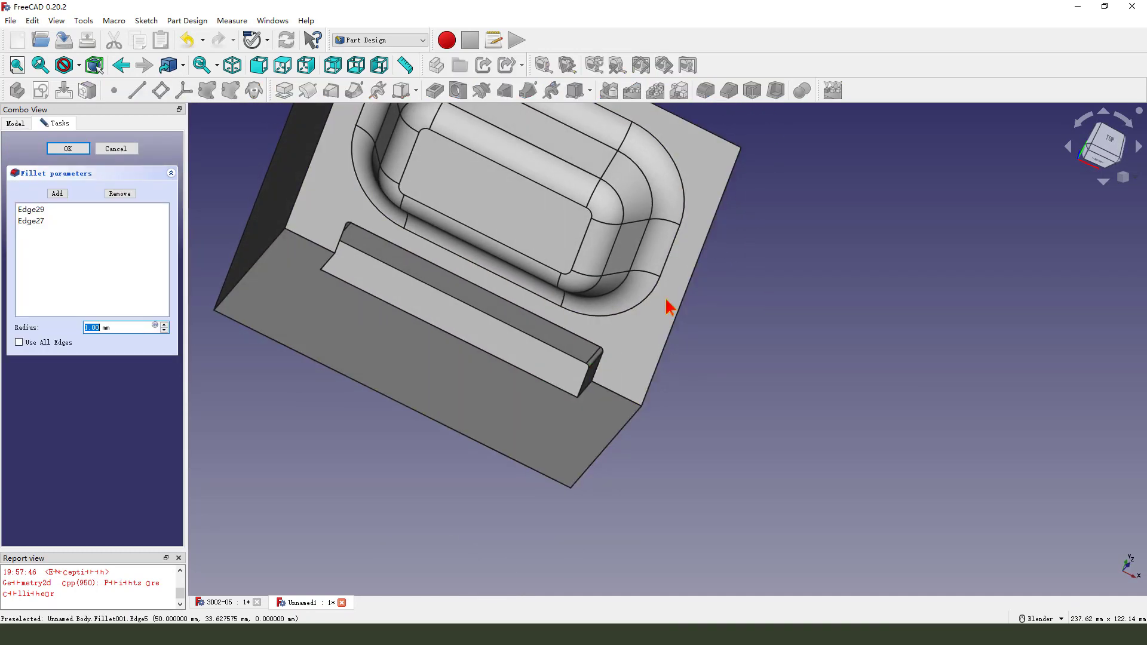
text(5)
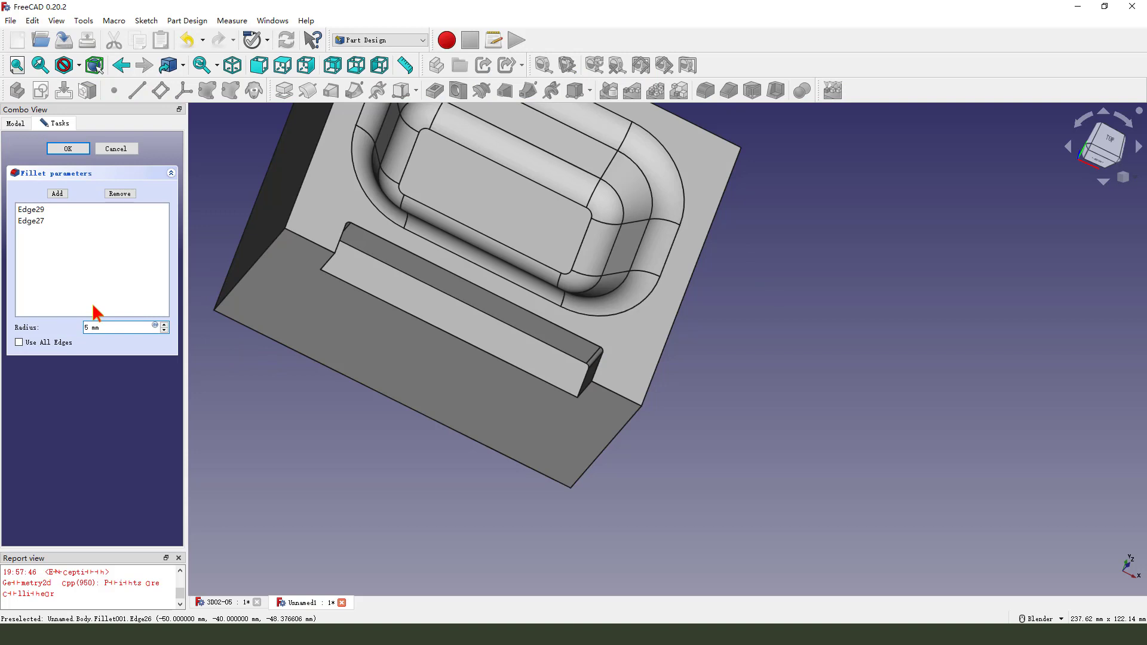
click(68, 148)
Fillet the inner floor edge of the front notch, starting from the curved edge at its rounded corner
scroll(584, 406, down, 2)
middle_drag(584, 406, 617, 405)
scroll(757, 304, up, 1)
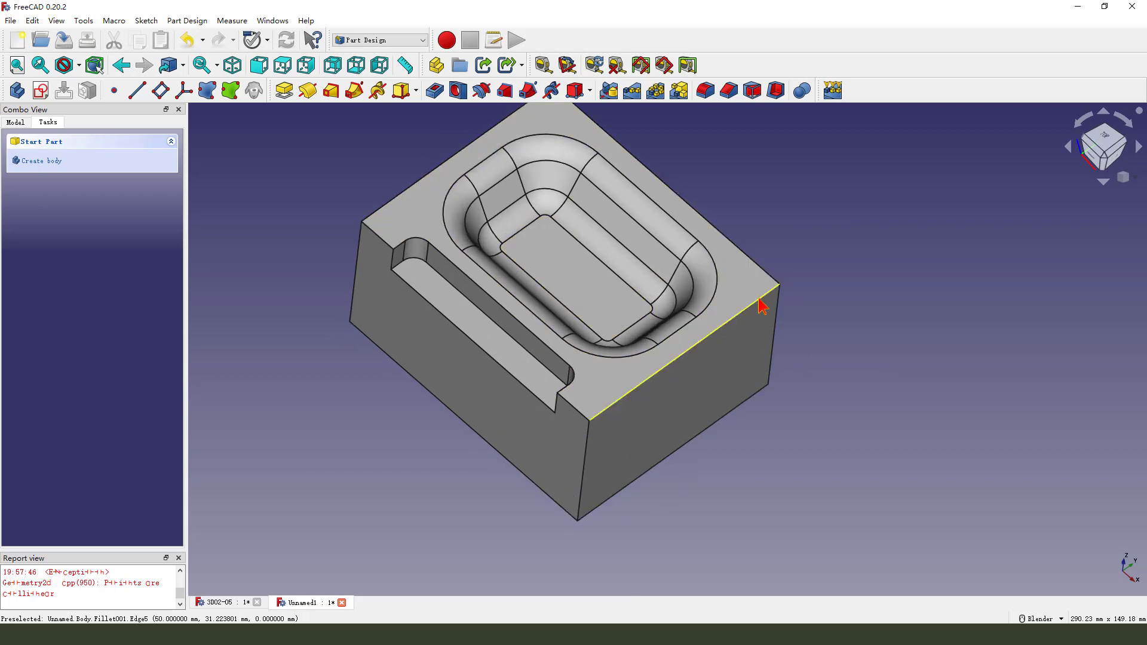
scroll(481, 317, up, 1)
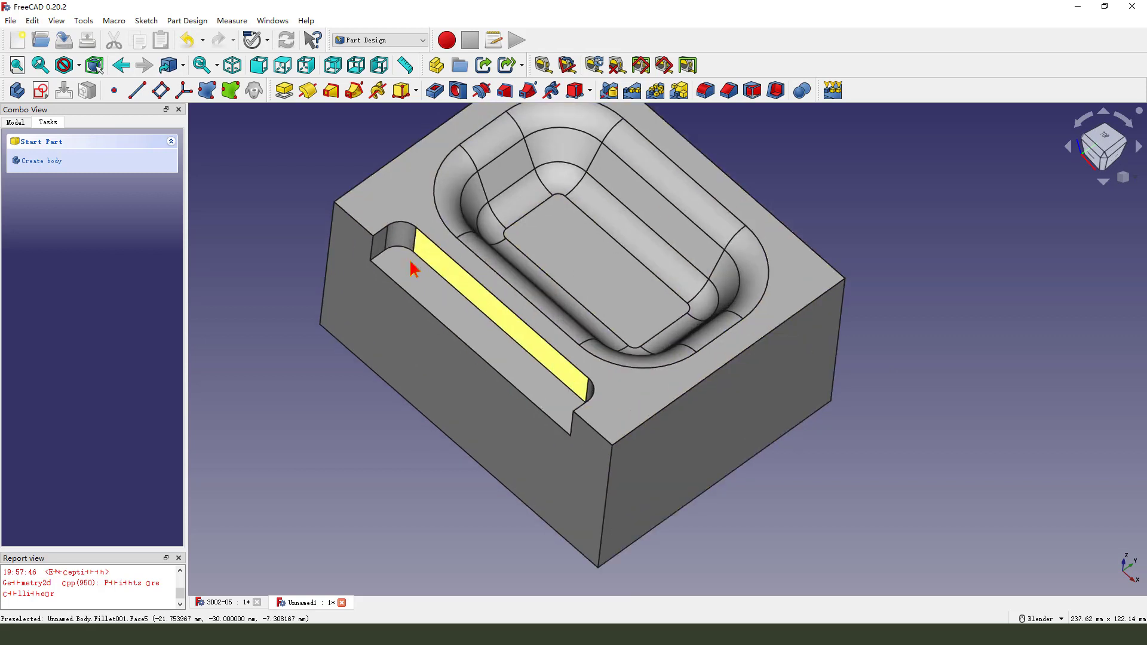
scroll(382, 263, up, 1)
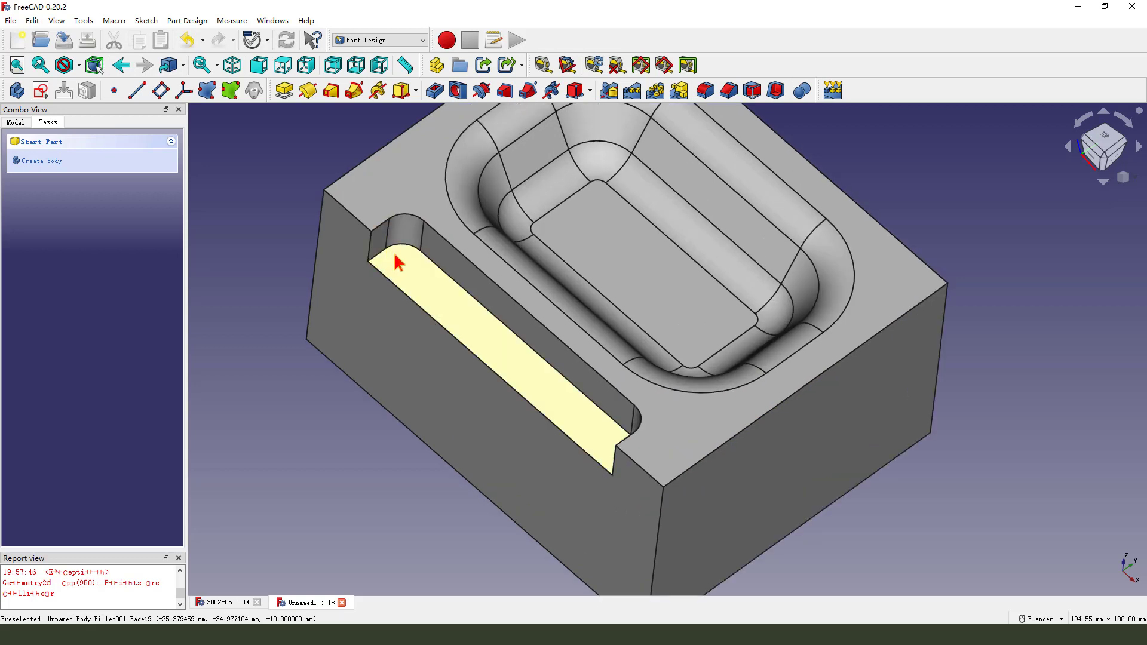
scroll(431, 257, up, 1)
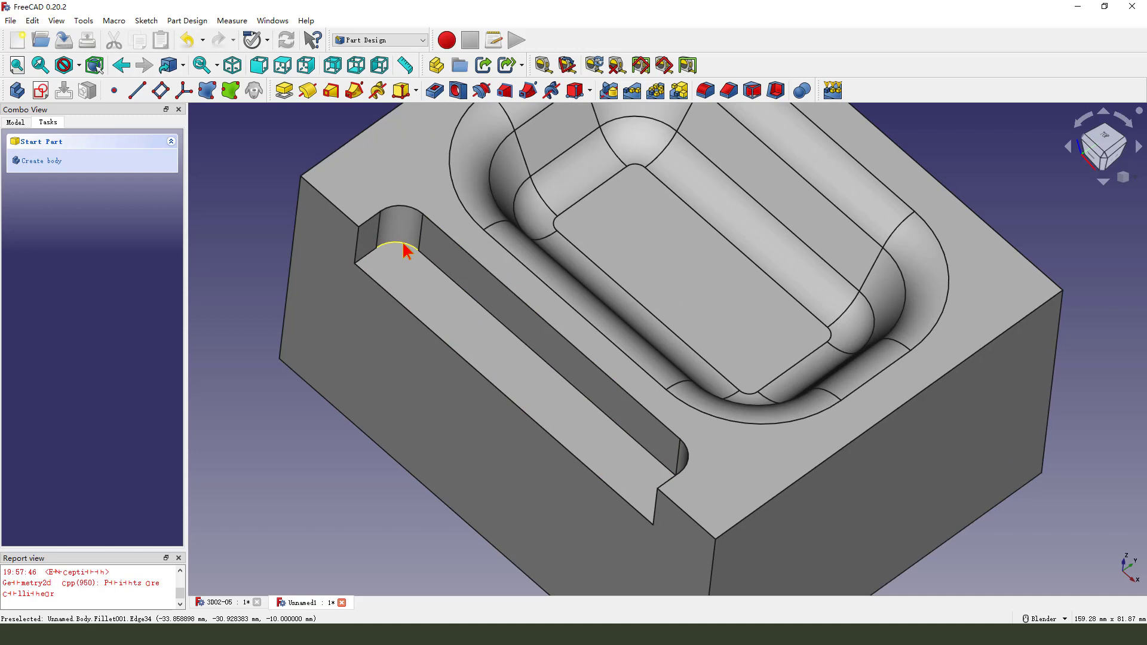
click(404, 249)
scroll(404, 272, down, 3)
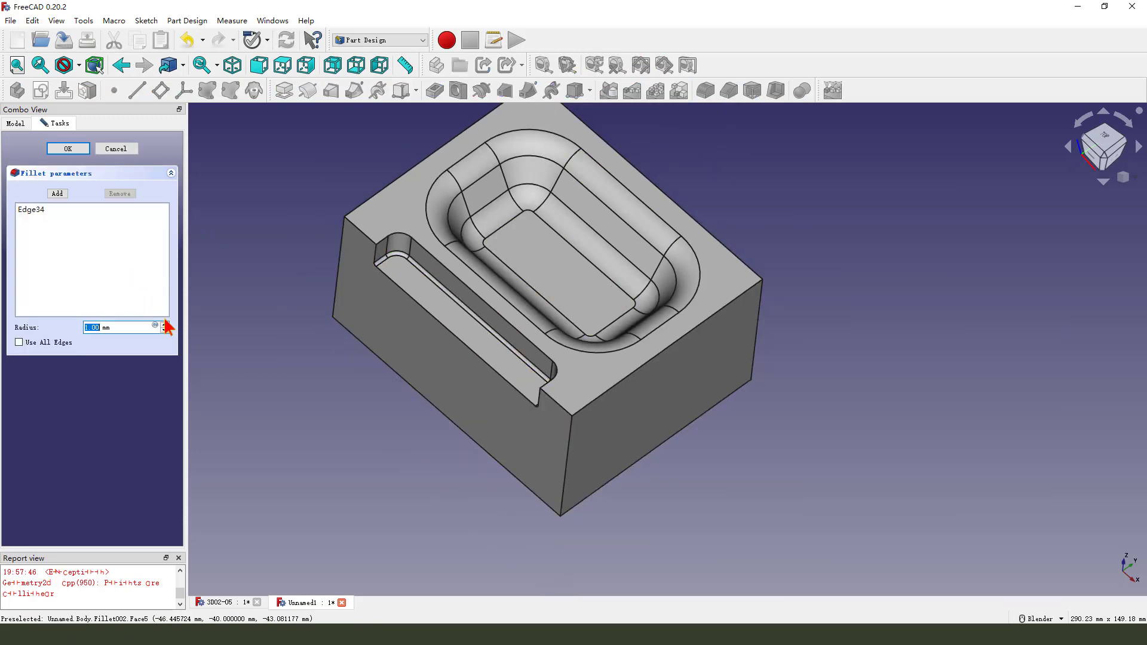
key(Return)
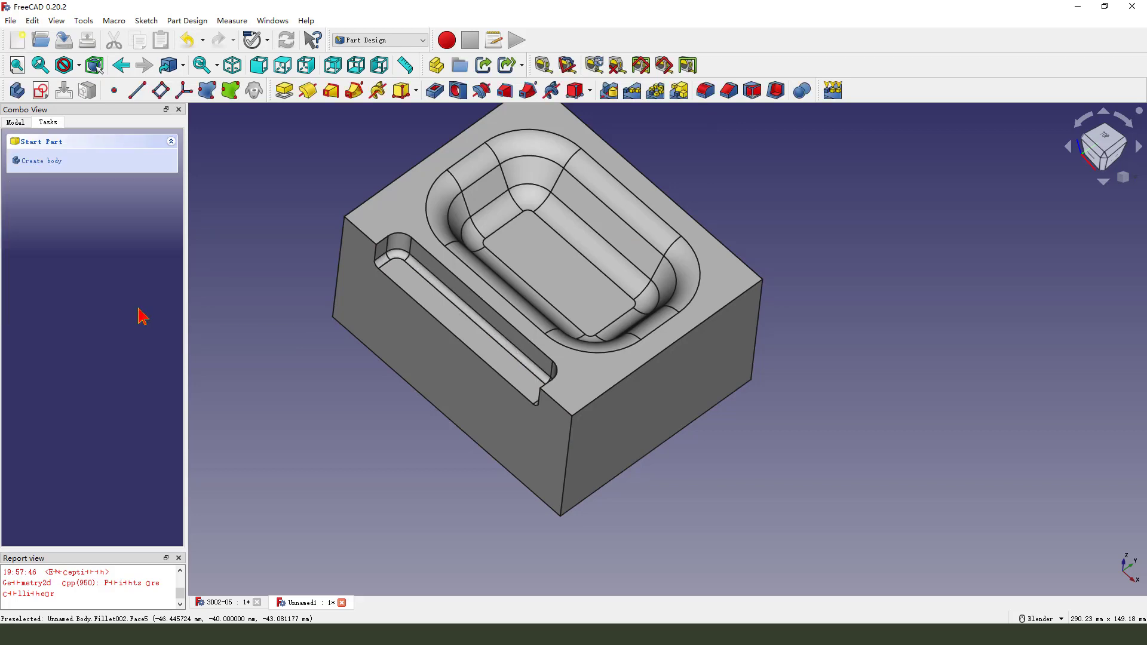
Apply Thickness to the block, opening its four sides and underside, with a 2 mm wall made inwards, Skin mode and Arc joins
middle_drag(467, 367, 616, 460)
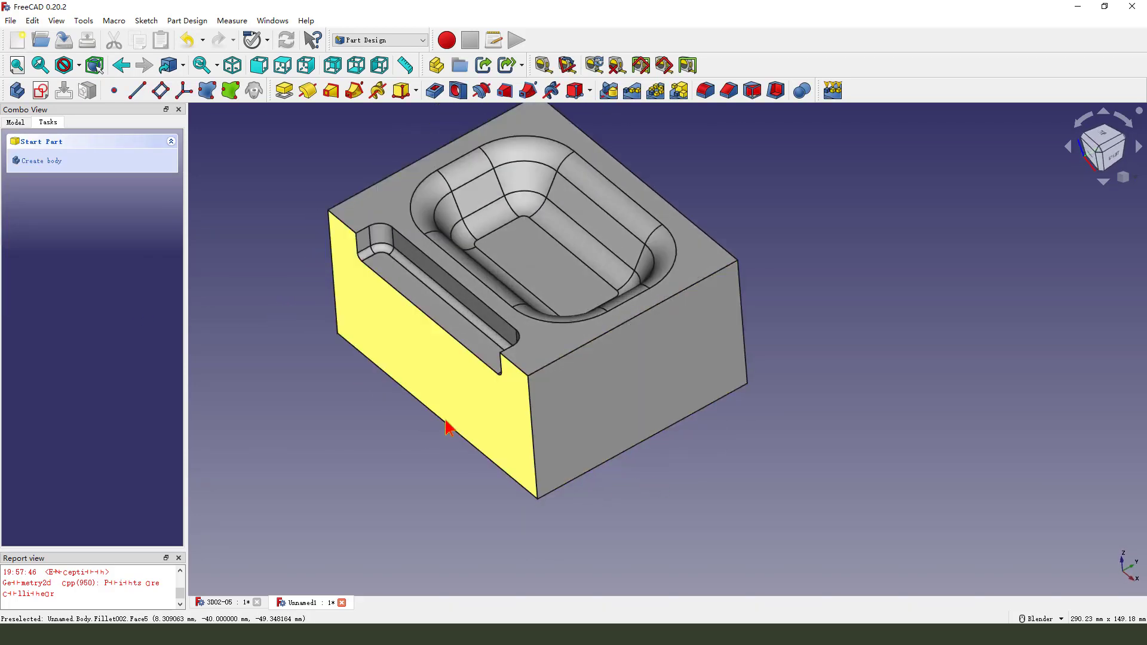
click(453, 388)
ctrl+click(622, 400)
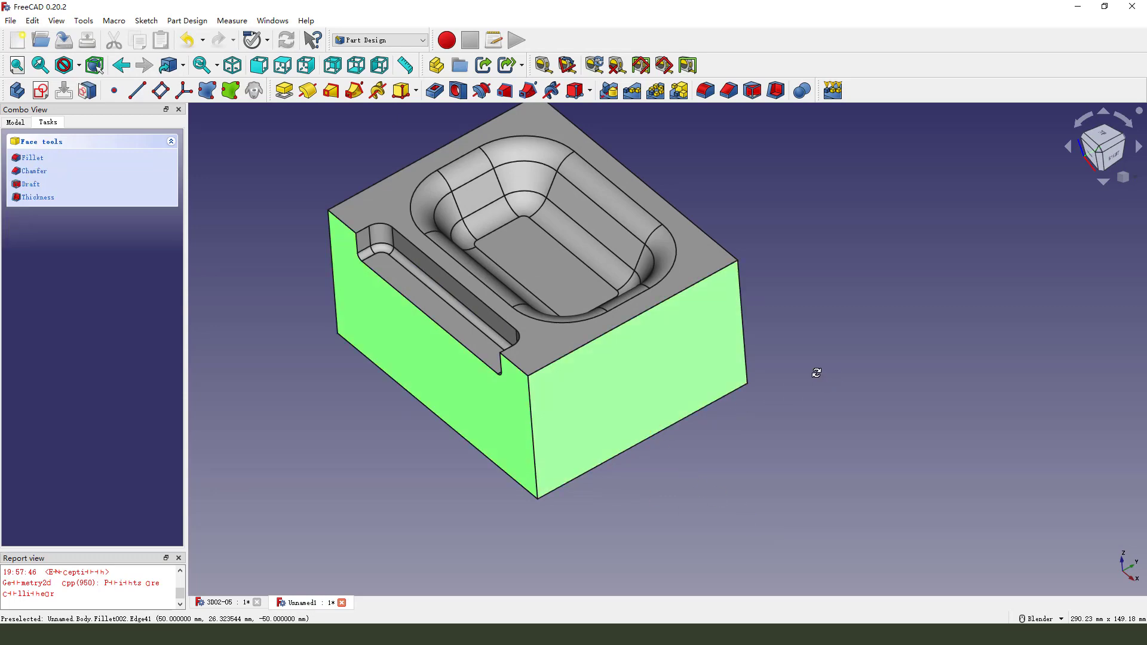
middle_drag(815, 374, 624, 388)
middle_drag(751, 330, 654, 436)
middle_drag(684, 323, 730, 276)
middle_drag(574, 357, 763, 169)
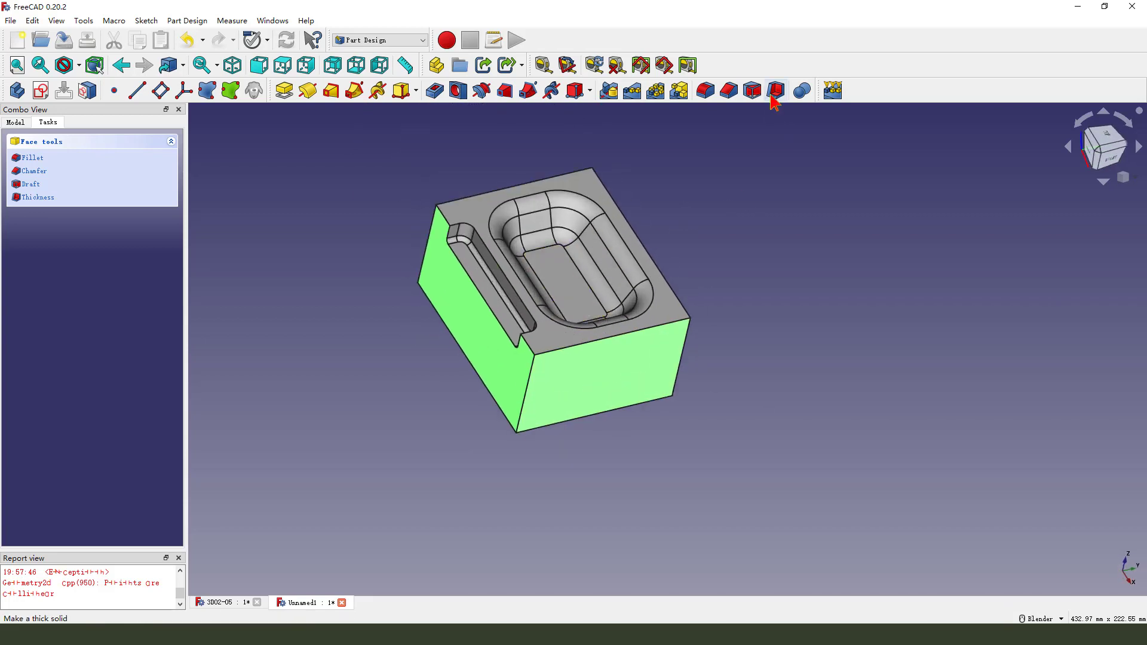
drag(805, 216, 788, 122)
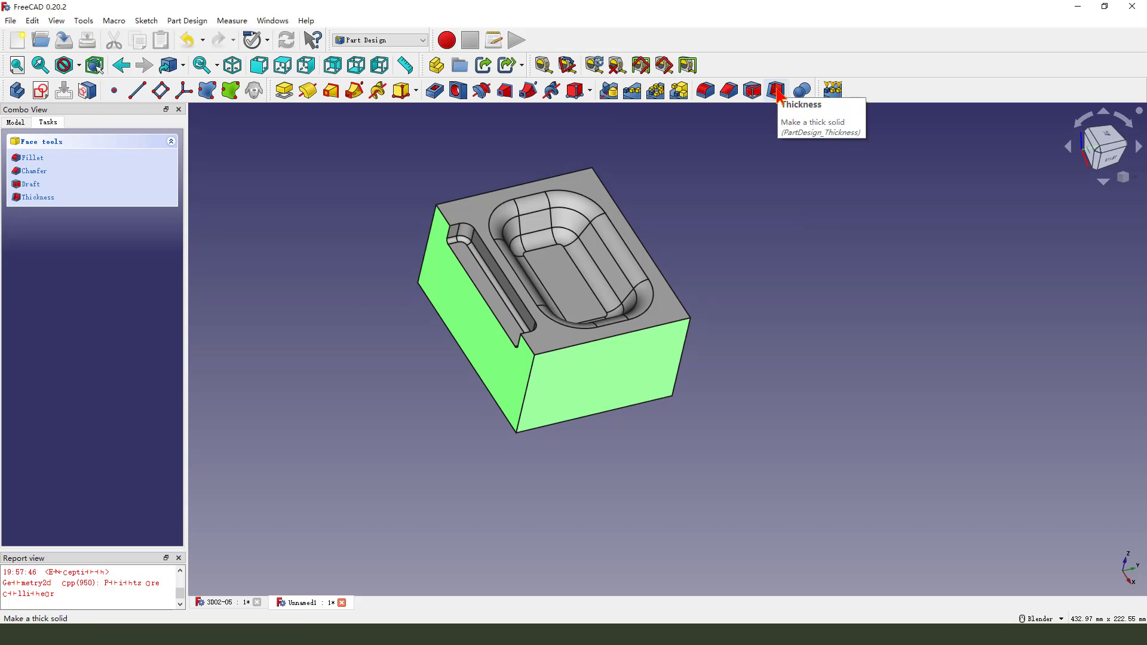
click(776, 90)
scroll(491, 215, up, 3)
middle_drag(491, 215, 124, 359)
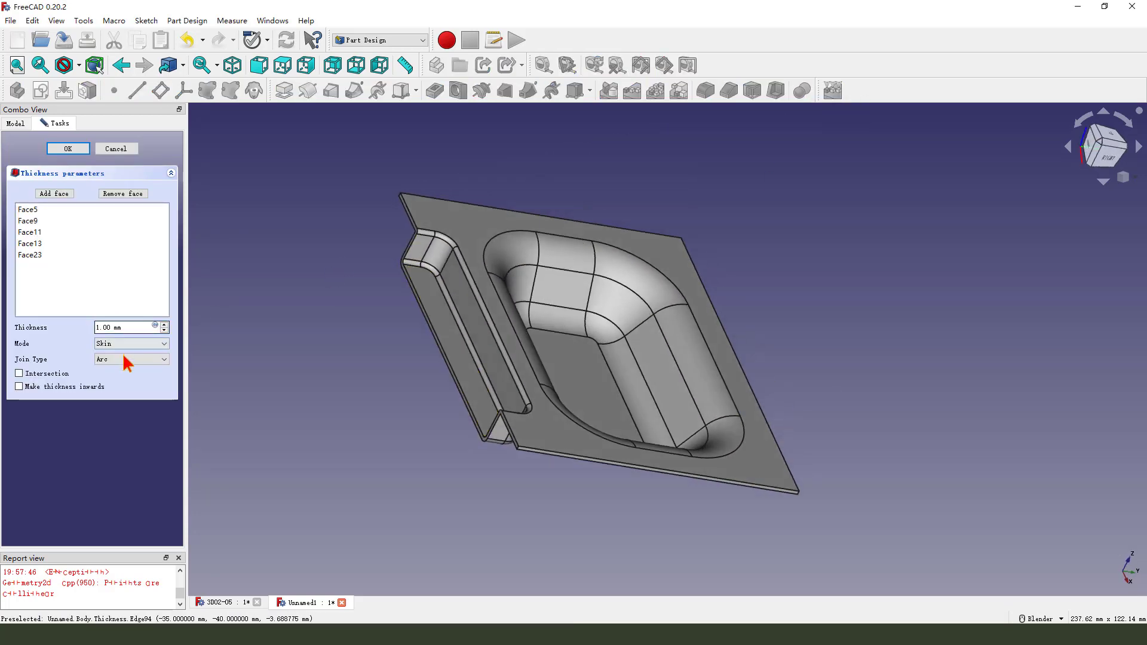
click(19, 387)
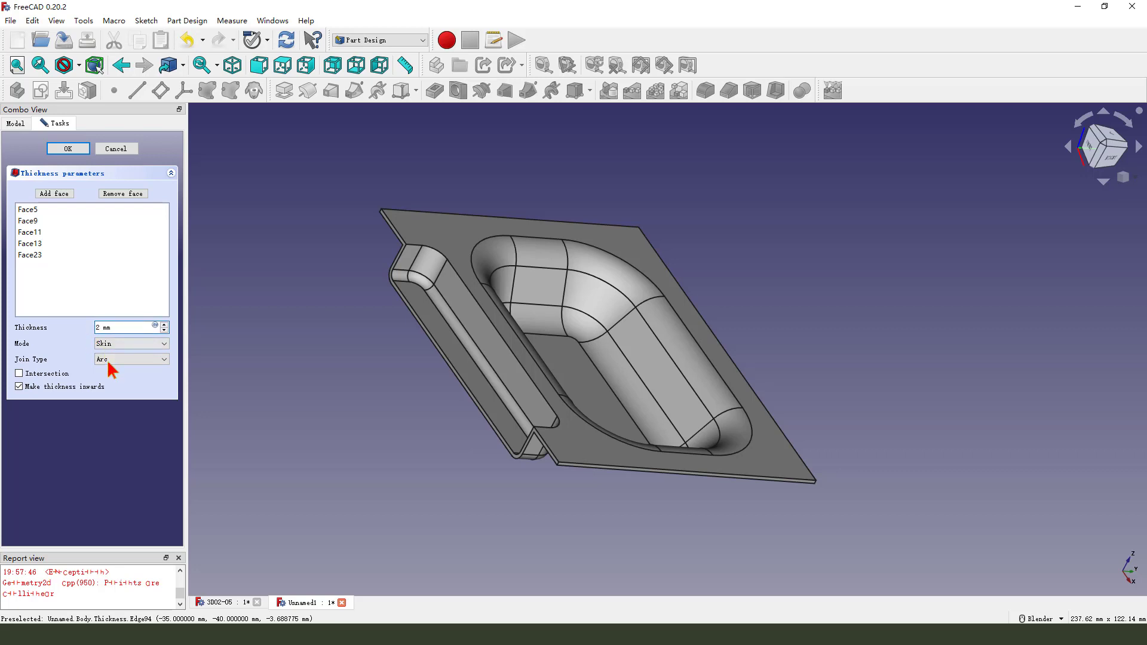
middle_drag(471, 414, 505, 461)
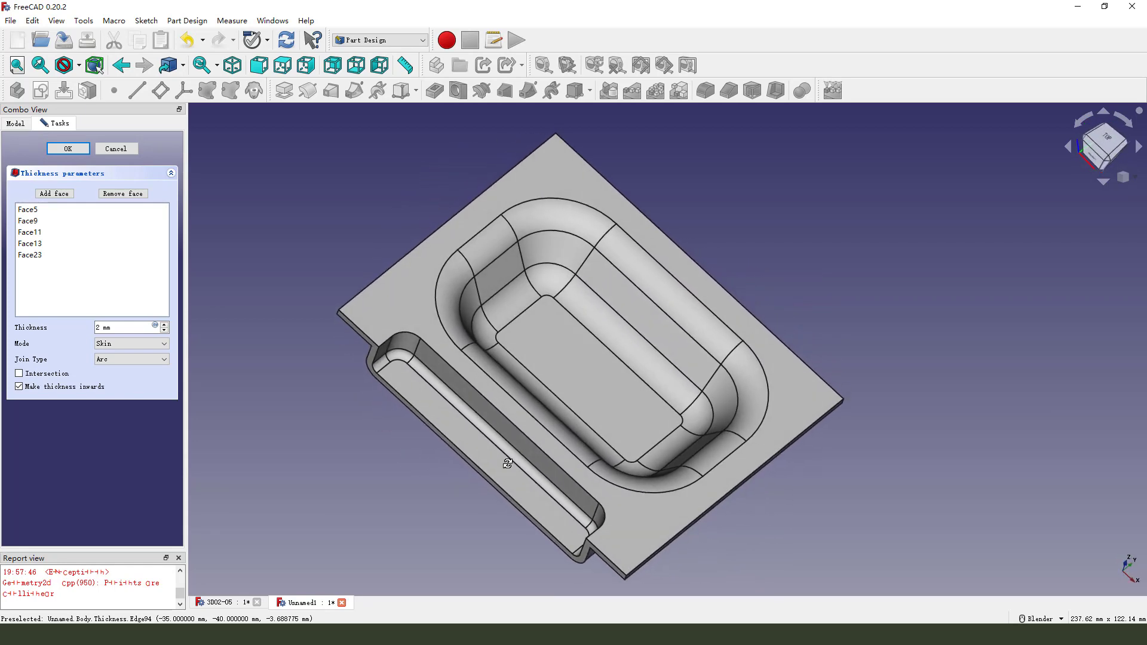
click(68, 148)
Fillet the upper rim edge of the front notch with a 2 mm radius
scroll(586, 346, down, 3)
middle_drag(586, 346, 550, 341)
scroll(546, 388, up, 2)
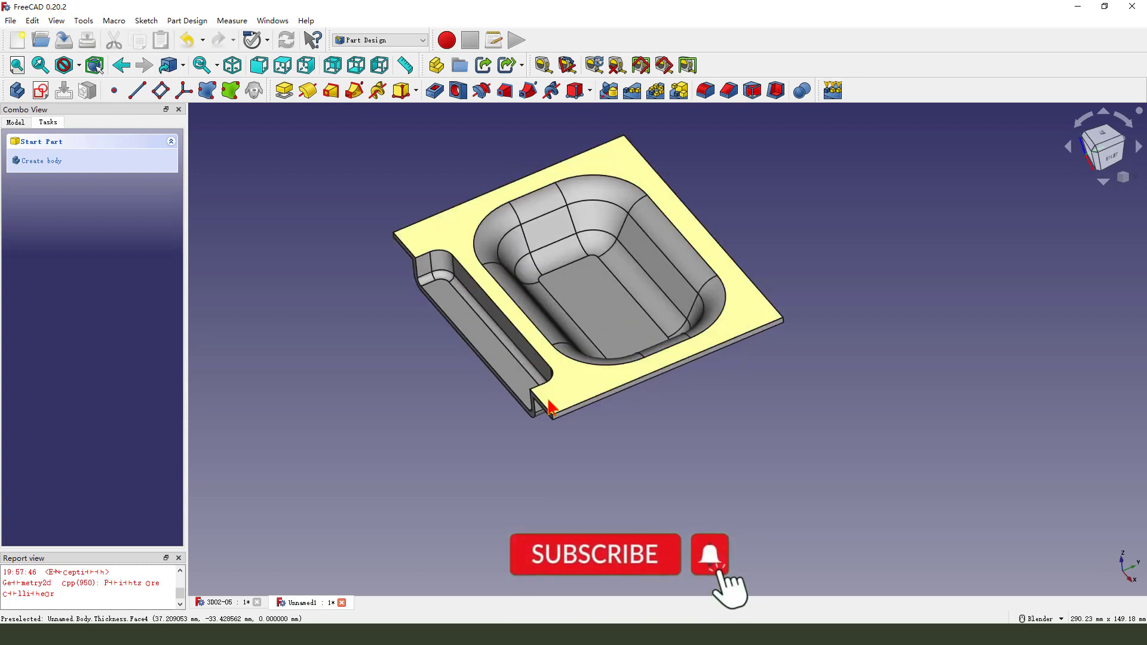
middle_drag(480, 373, 449, 312)
scroll(445, 274, up, 2)
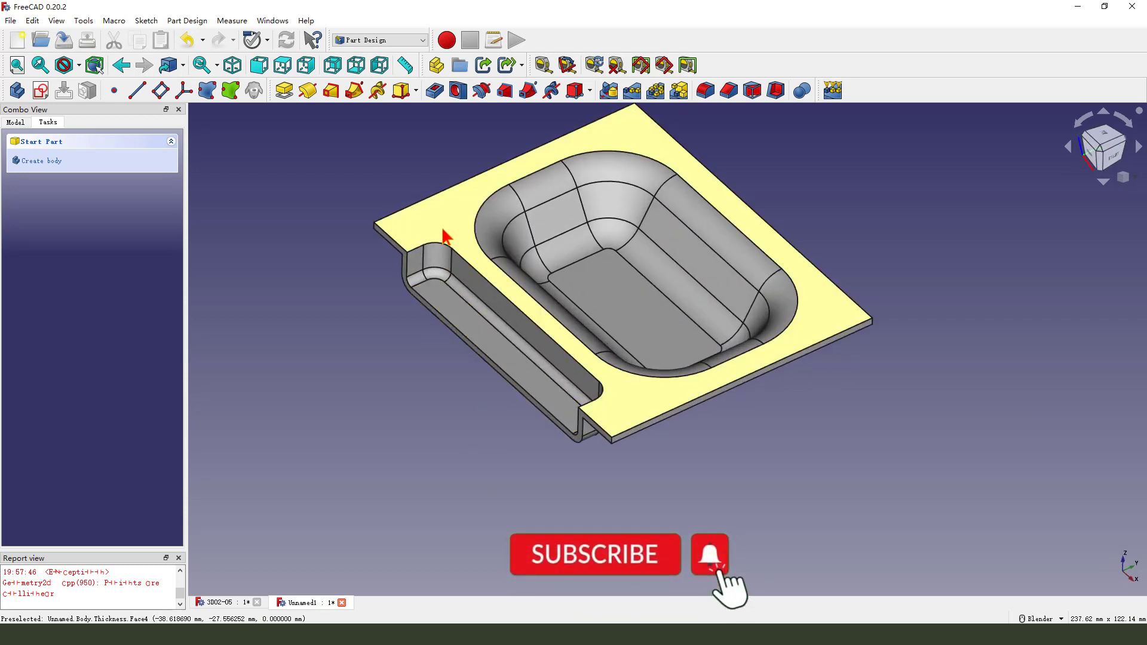
click(466, 267)
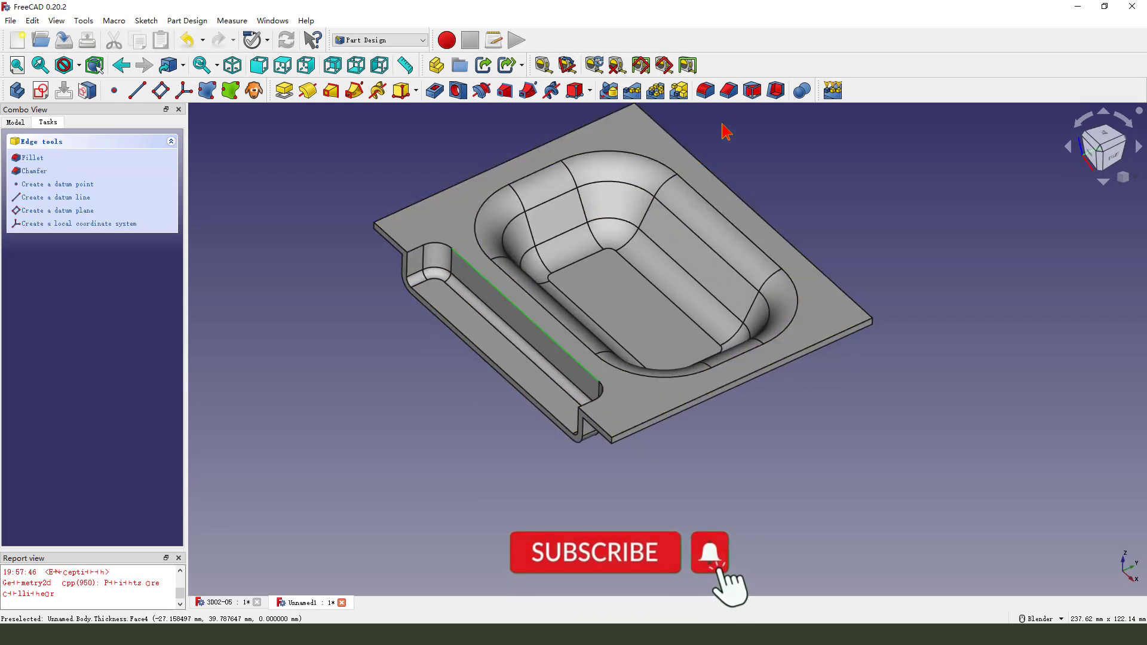
click(706, 90)
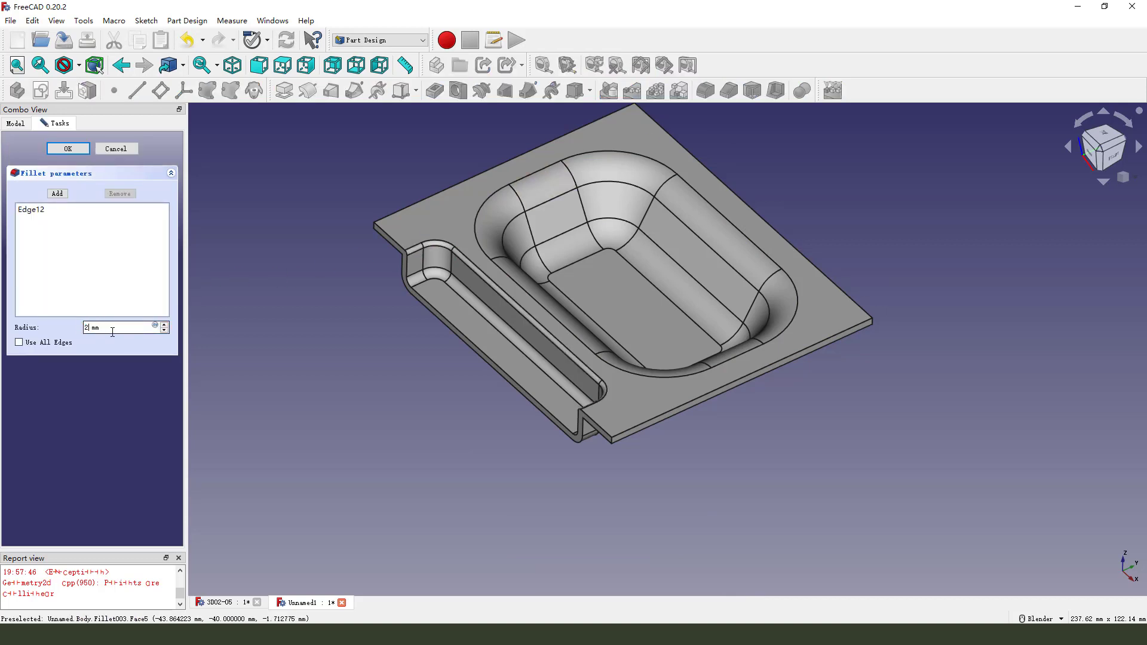
key(Return)
Start a sketch on the thin front end face and draw a rectangle about 59 × 27 mm across the notch's lower part
middle_drag(382, 344, 438, 385)
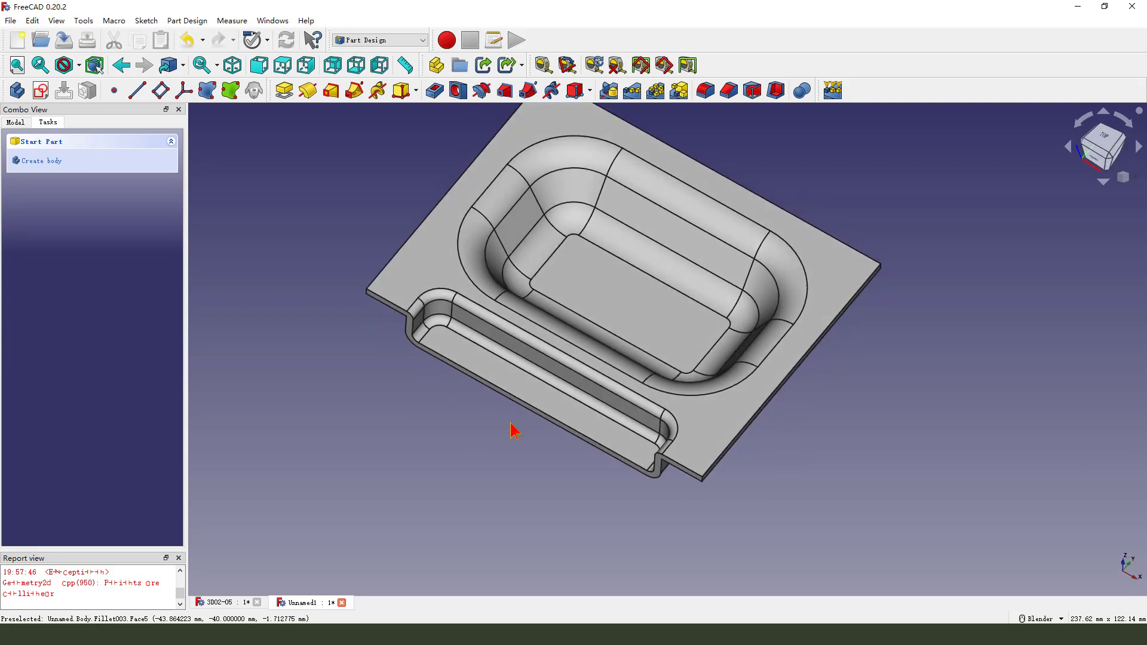
scroll(515, 431, up, 2)
click(507, 395)
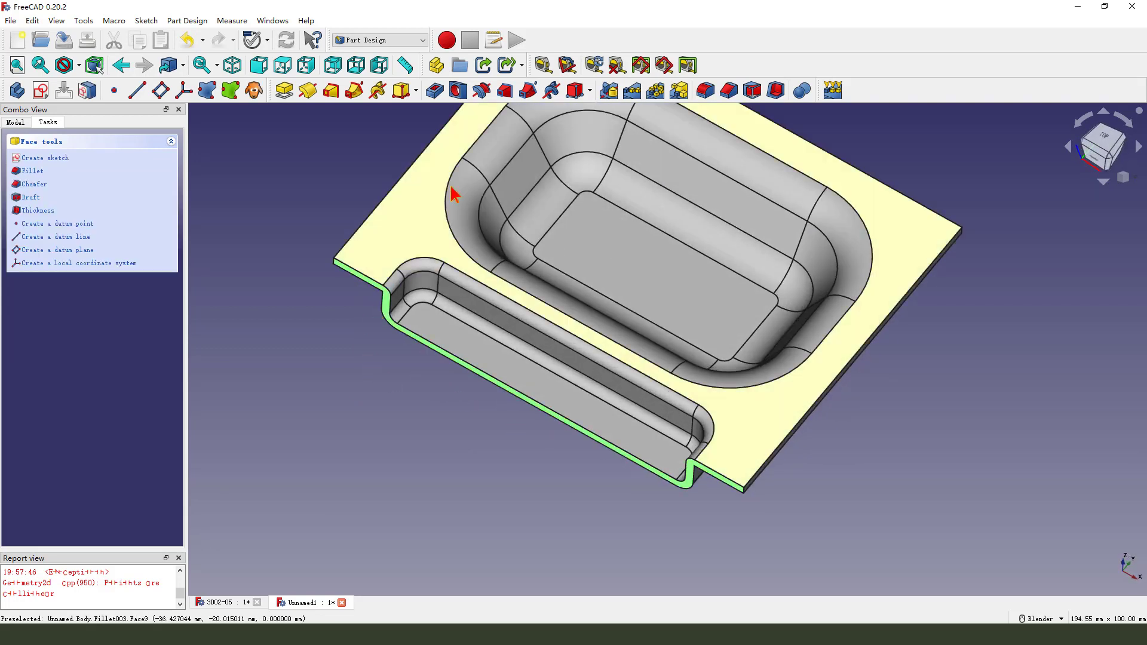
click(40, 90)
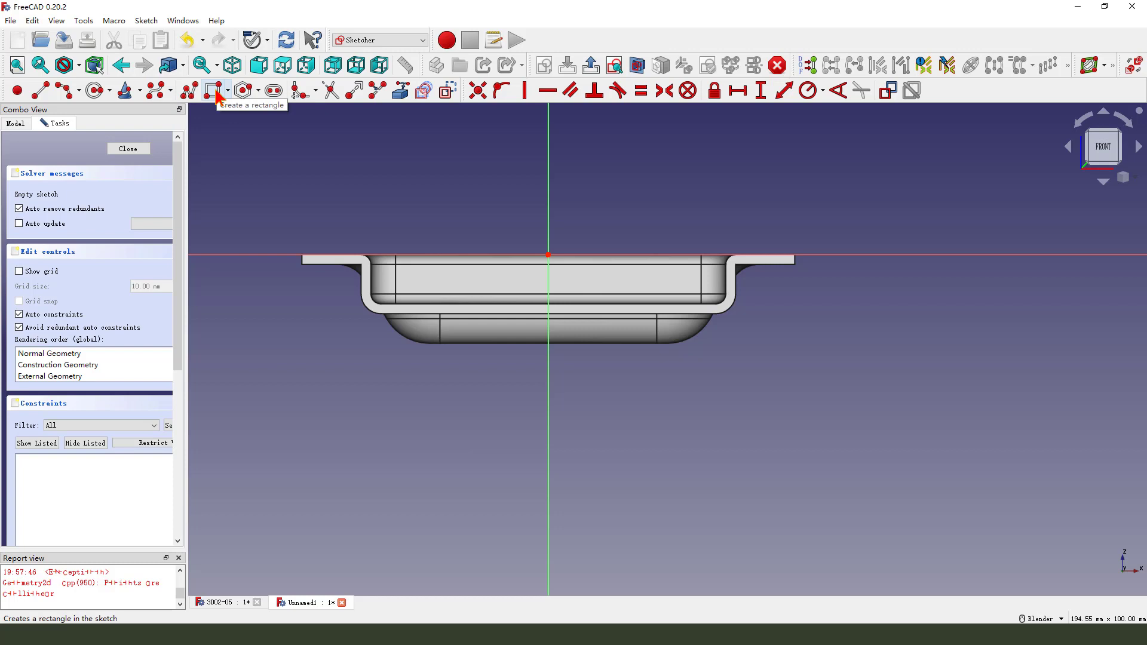
click(214, 91)
click(390, 411)
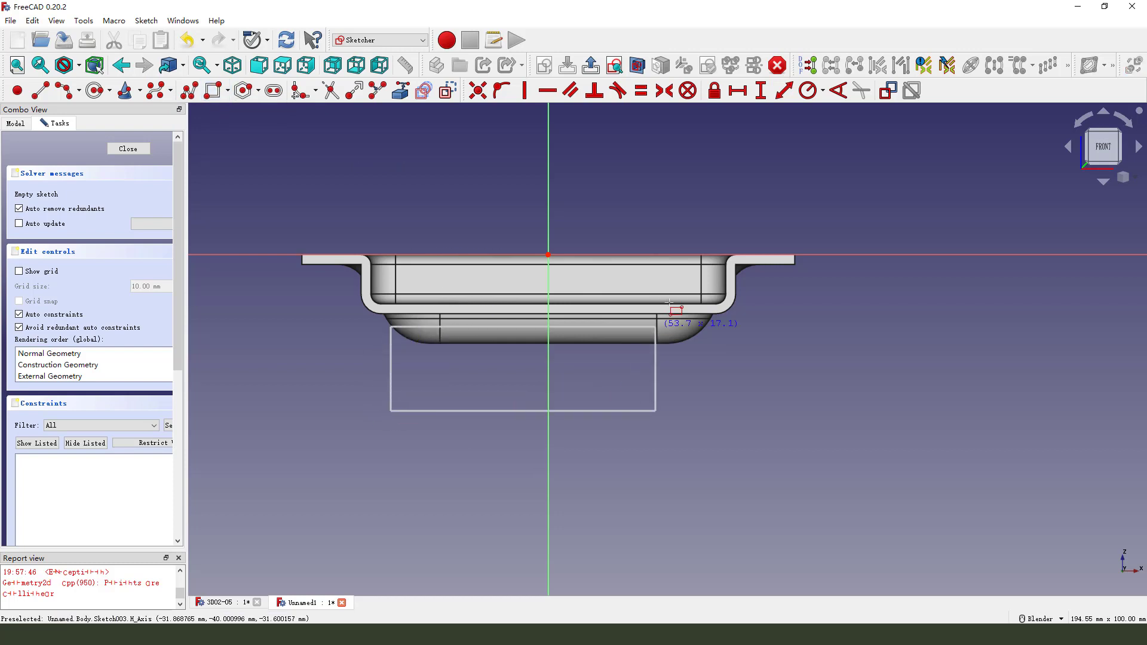
click(682, 276)
Constrain the rectangle's two upper corners to be symmetric about the vertical axis
click(681, 277)
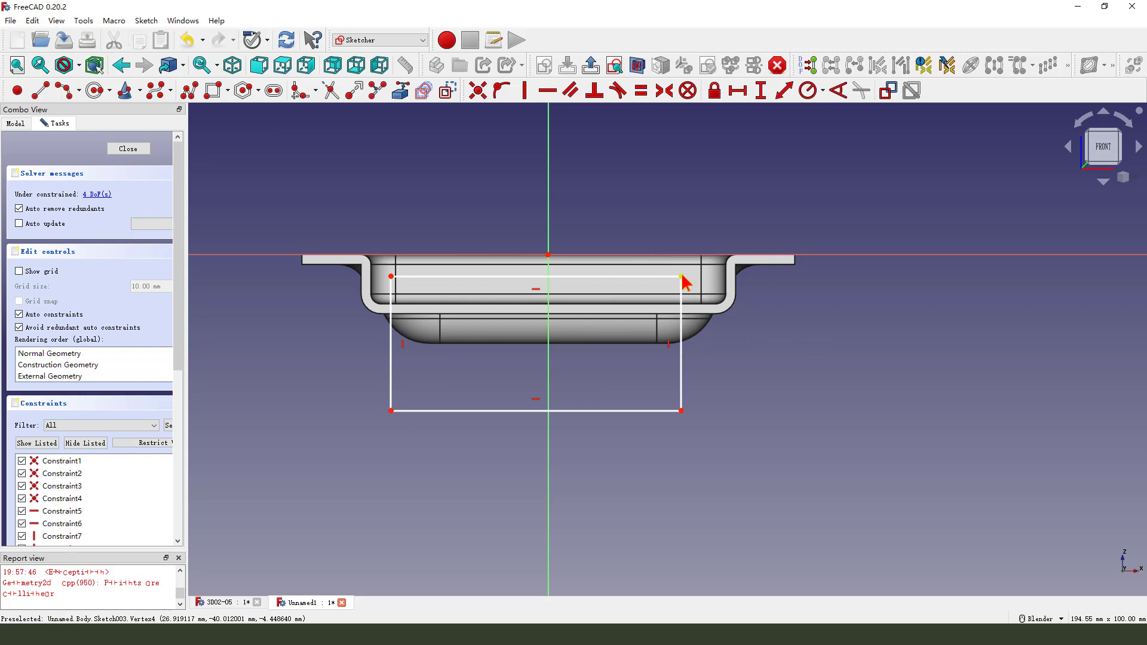
click(549, 209)
click(665, 91)
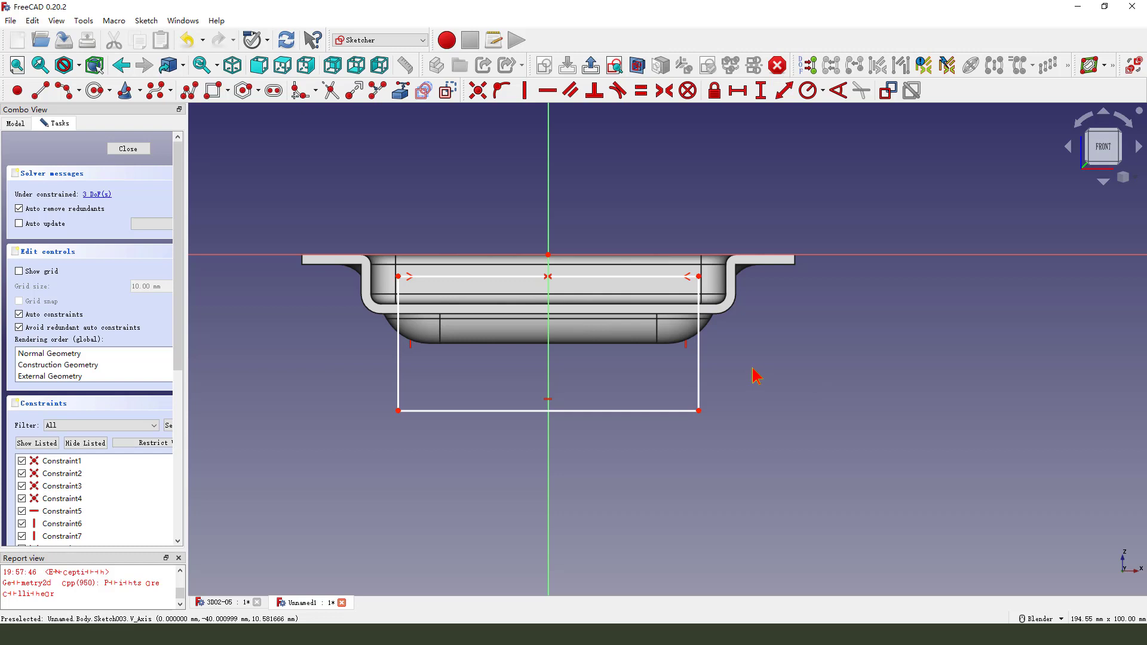
Link the notch's outer side edge as external geometry and constrain the rectangle's nearest upper corner 10 mm horizontally from it
click(401, 91)
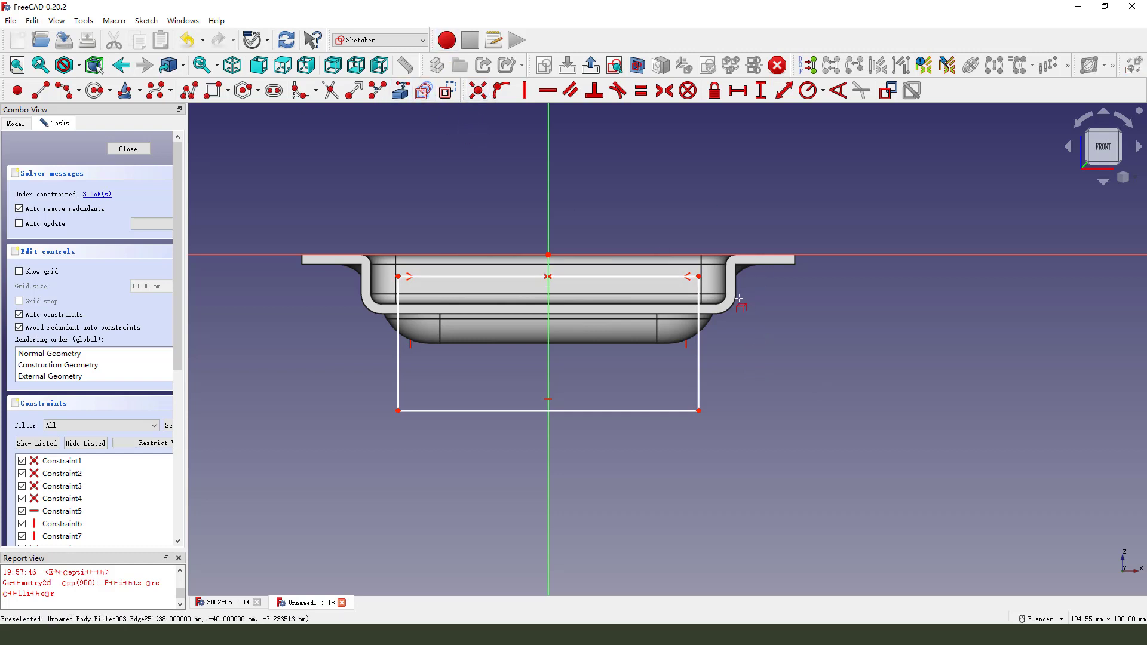
click(736, 294)
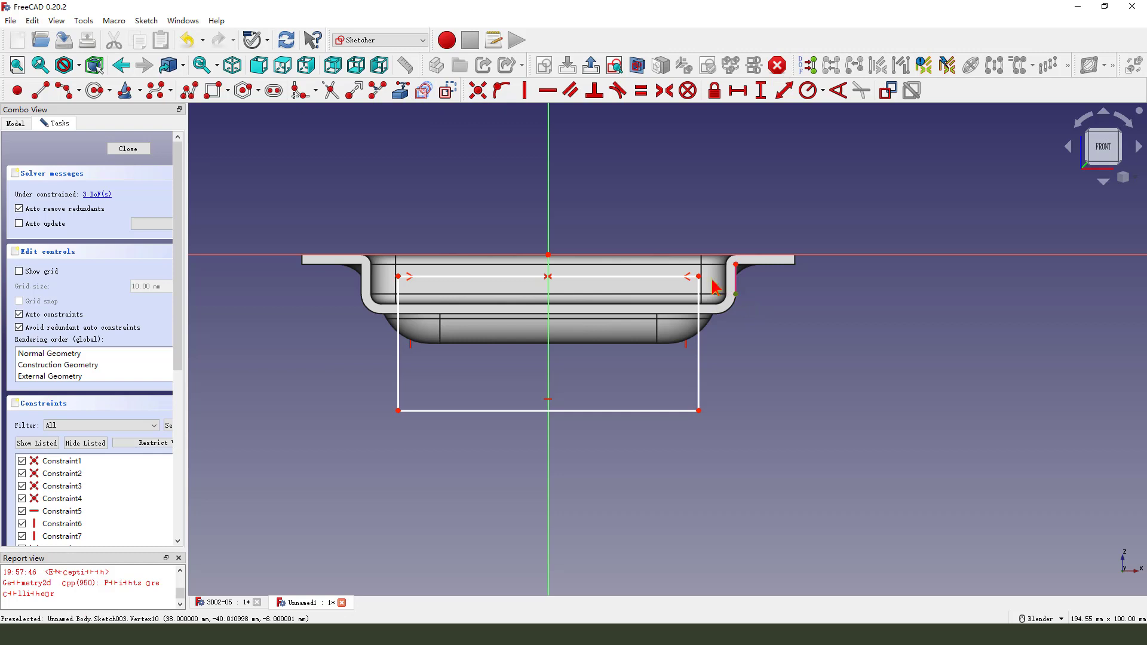
click(699, 276)
click(744, 96)
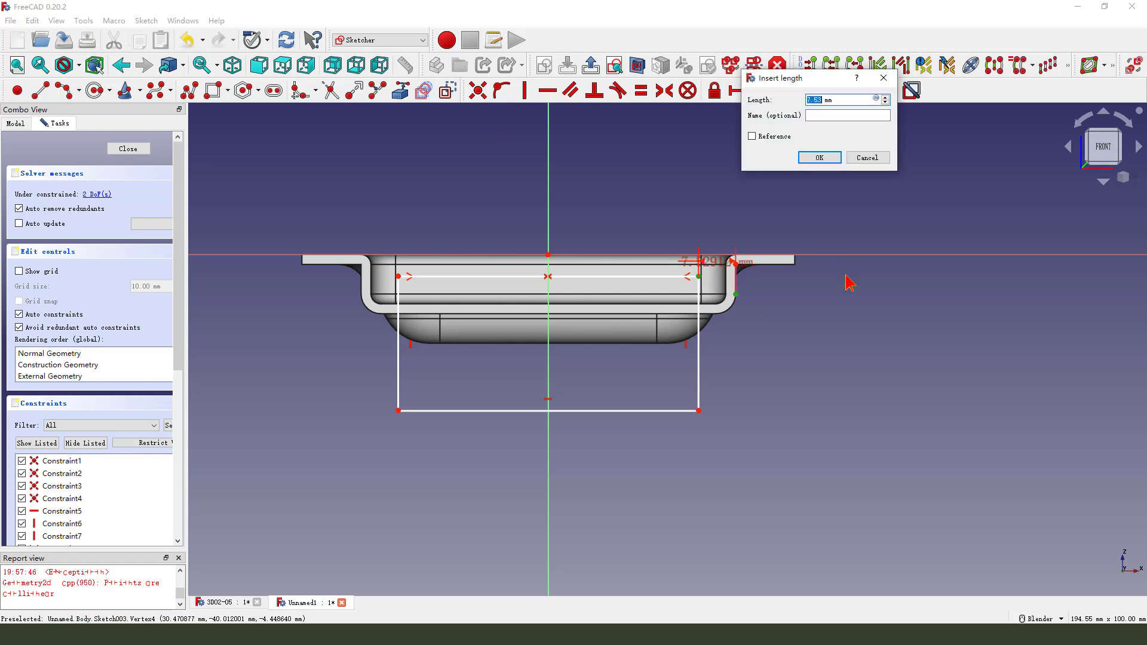
key(Return)
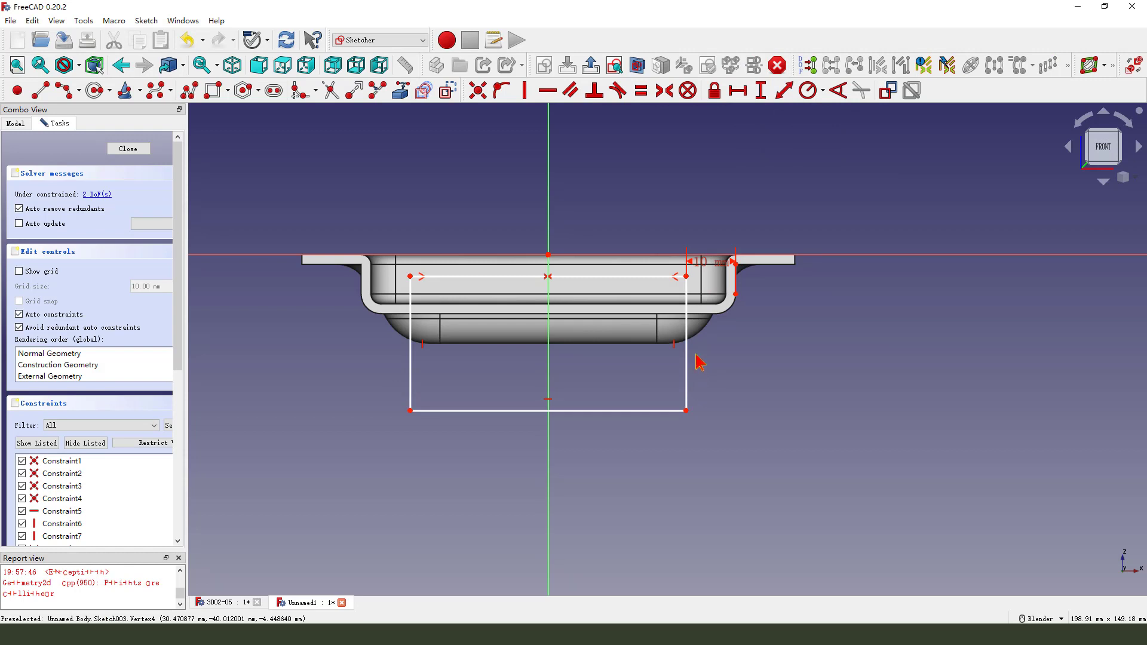
Constrain the rectangle's upper corner 3 mm below the horizontal axis and move both dimensions clear of the profile
scroll(696, 272, up, 2)
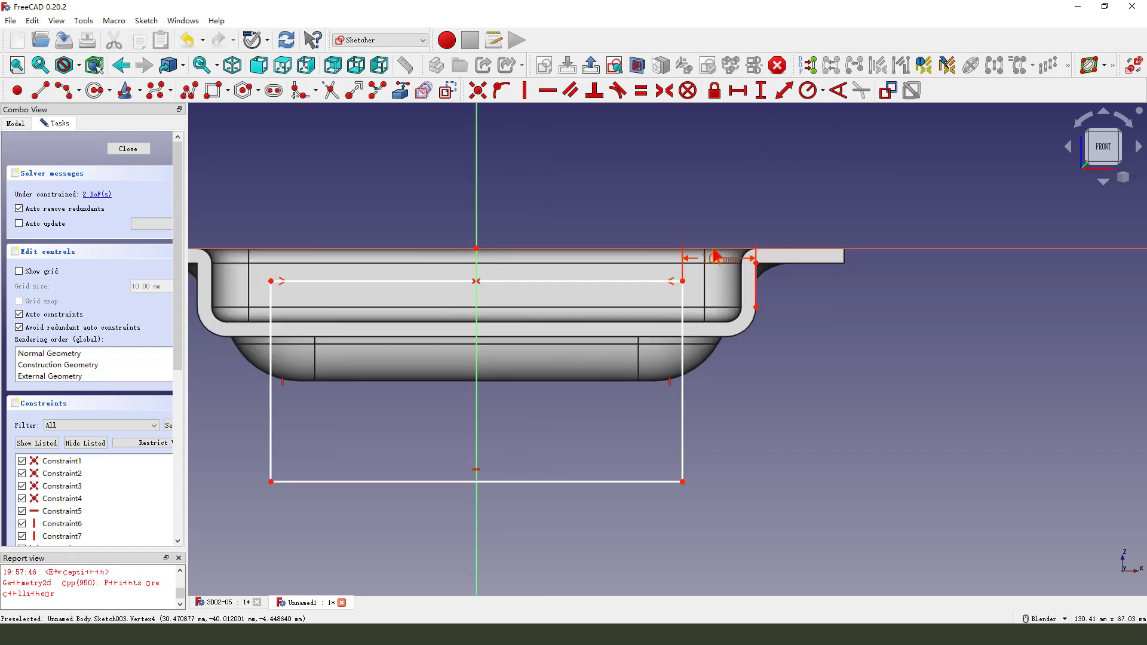
click(683, 280)
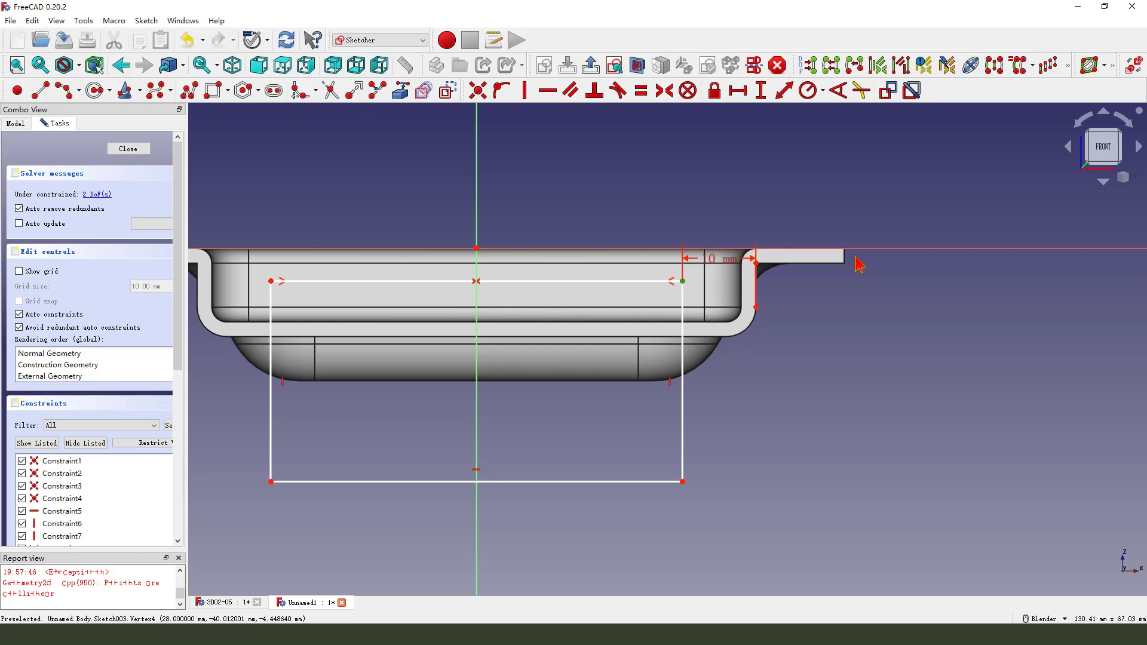
click(869, 249)
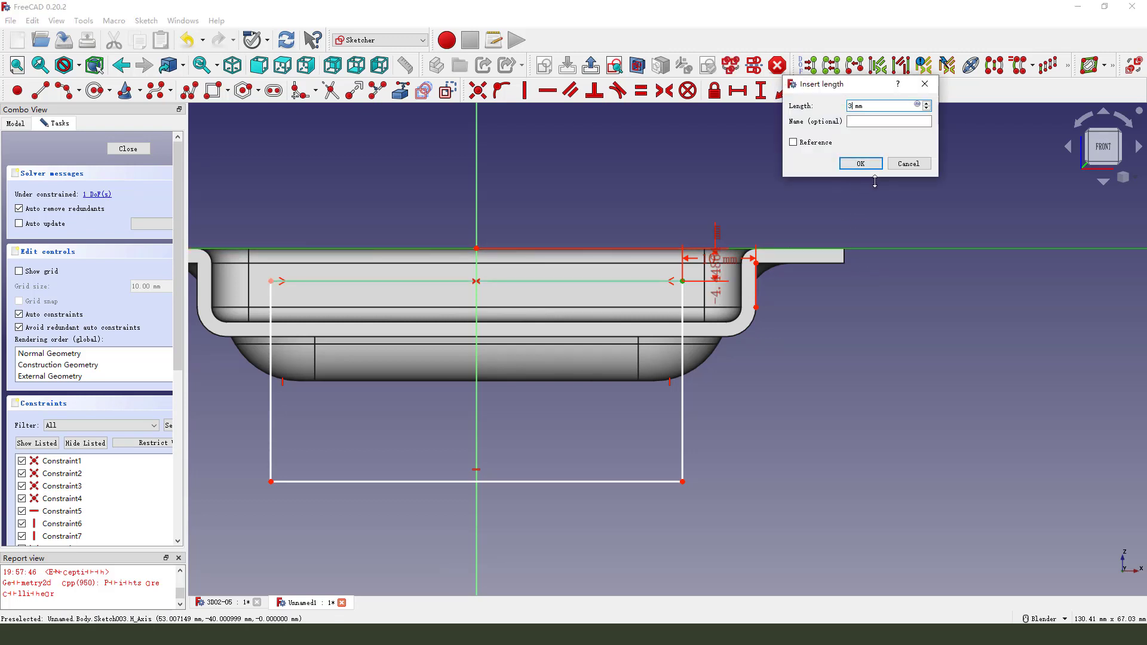
key(Return)
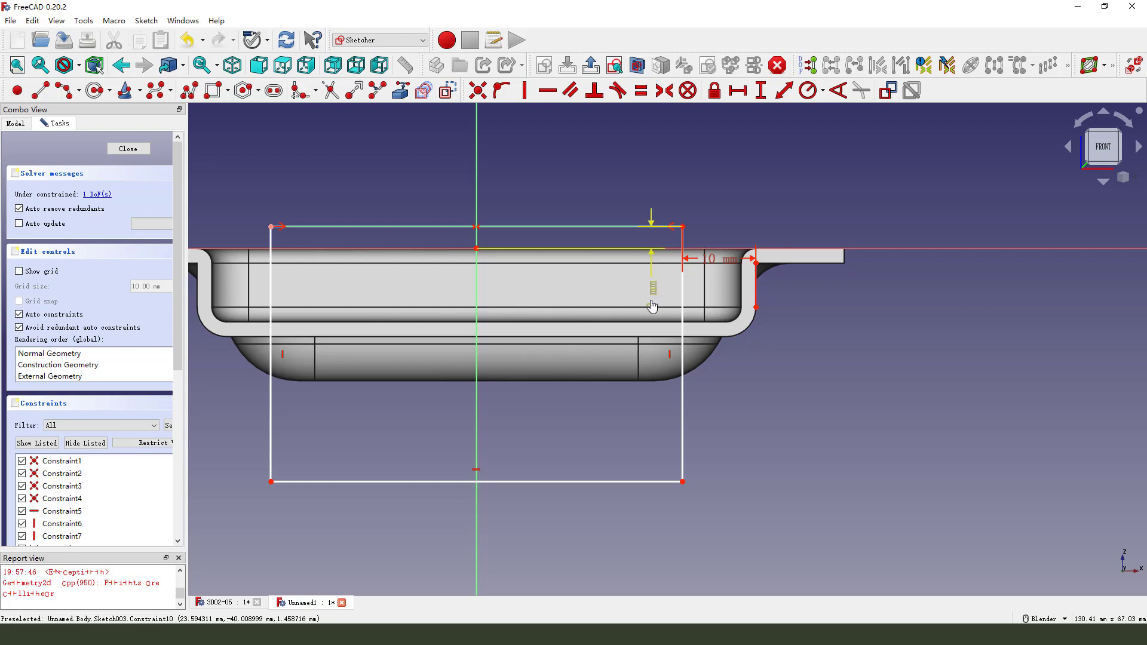
double_click(642, 279)
text(10)
key(Return)
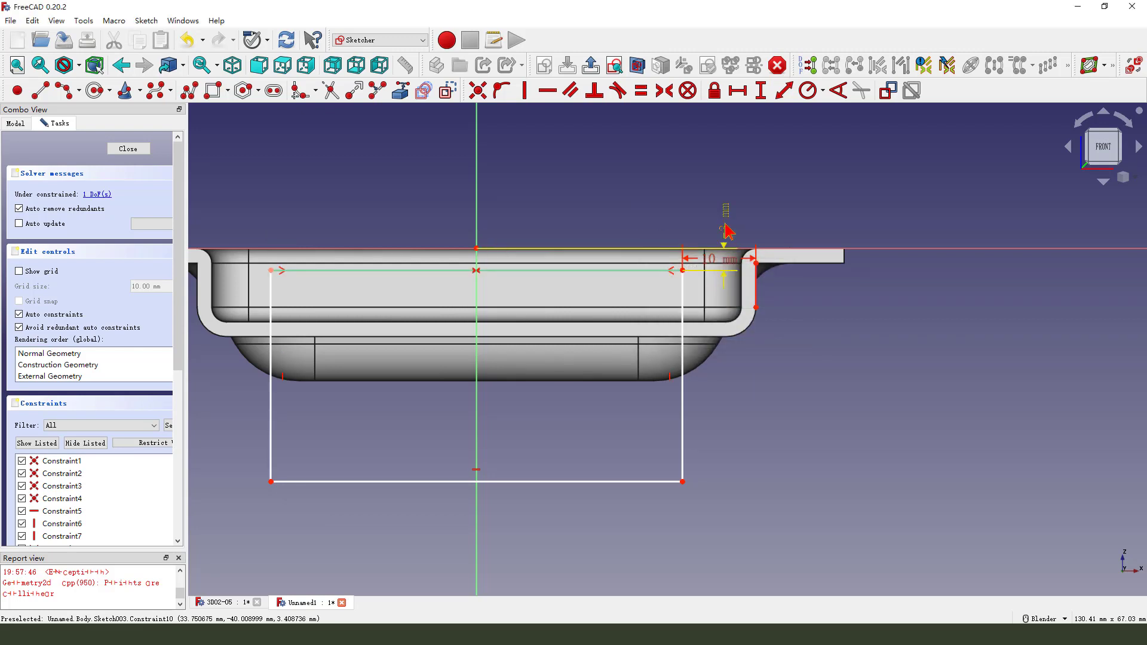
drag(803, 222, 807, 179)
drag(725, 258, 737, 404)
scroll(736, 404, down, 2)
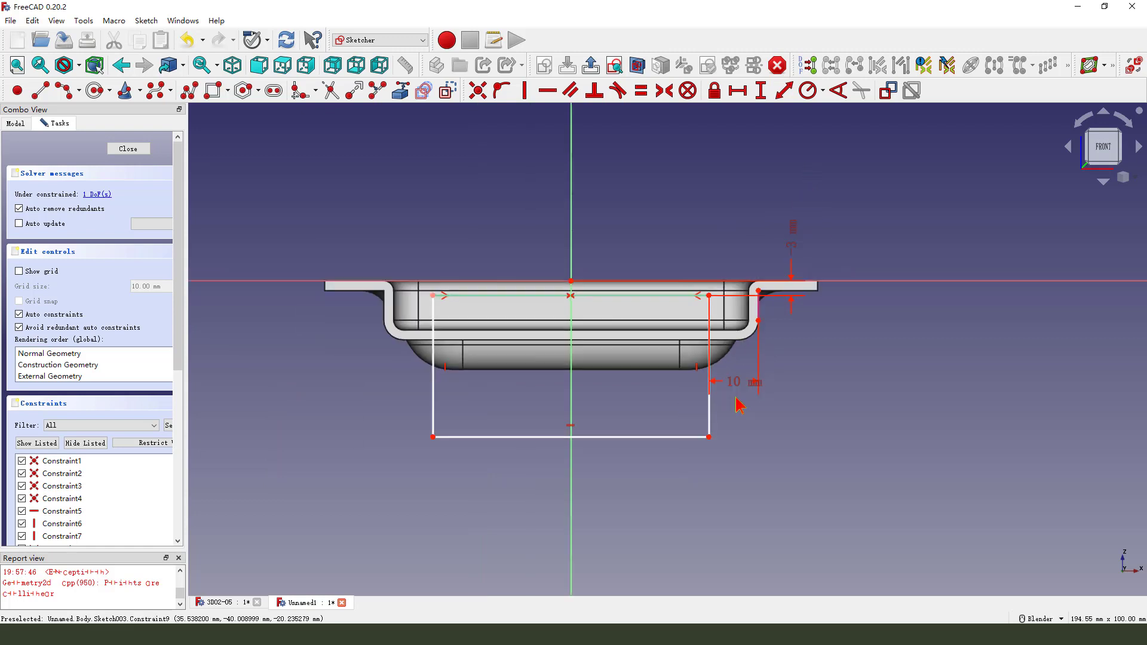
Fix the rectangle's height at 28.72 mm, tidy the dimension positions and finish the sketch
click(433, 406)
click(760, 91)
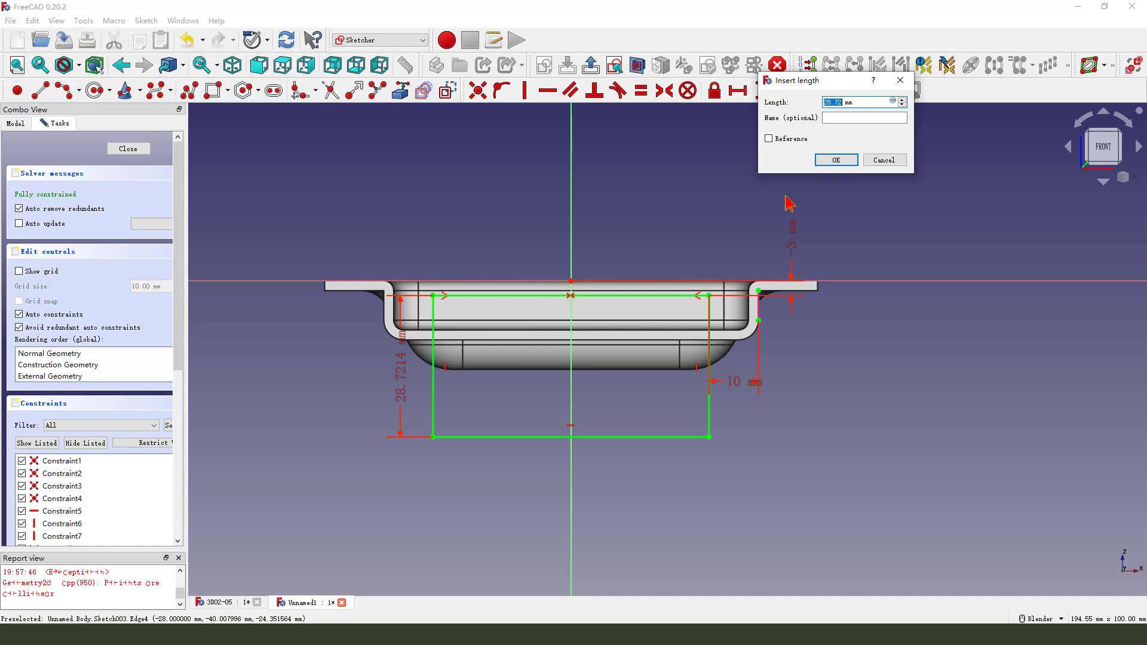
click(831, 161)
drag(404, 384, 345, 379)
drag(723, 370, 735, 391)
scroll(717, 391, down, 1)
scroll(762, 362, up, 1)
scroll(553, 270, down, 1)
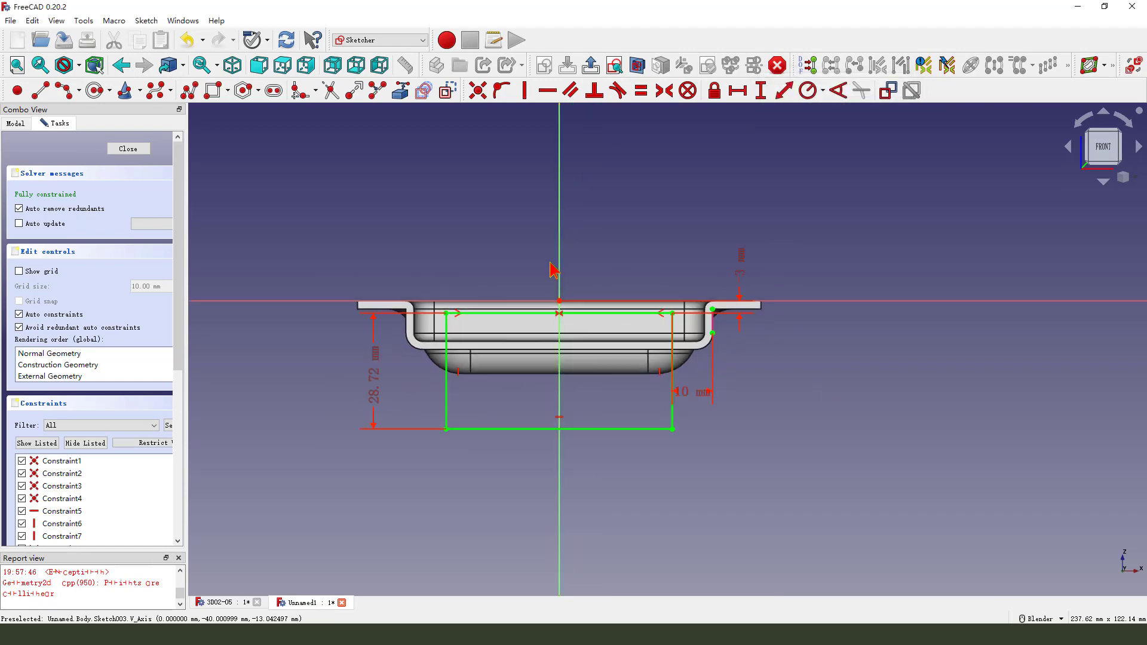
click(591, 65)
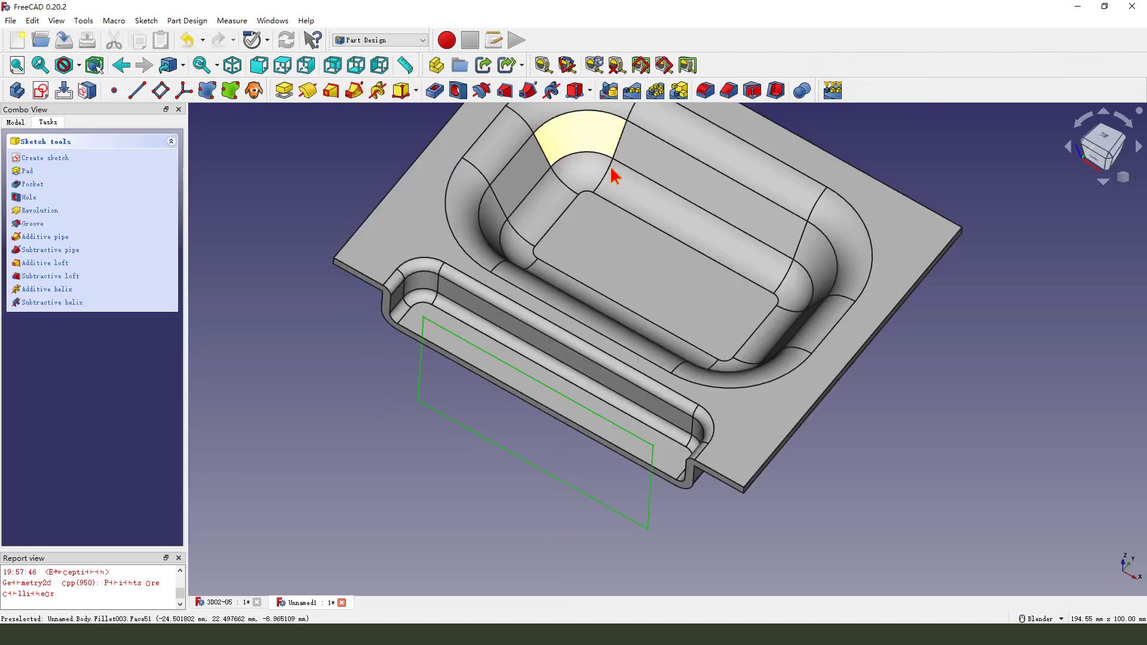
Pocket the rectangle with the Up to face type, ending at the outer face of the notch's back wall
click(436, 91)
middle_drag(530, 366, 658, 281)
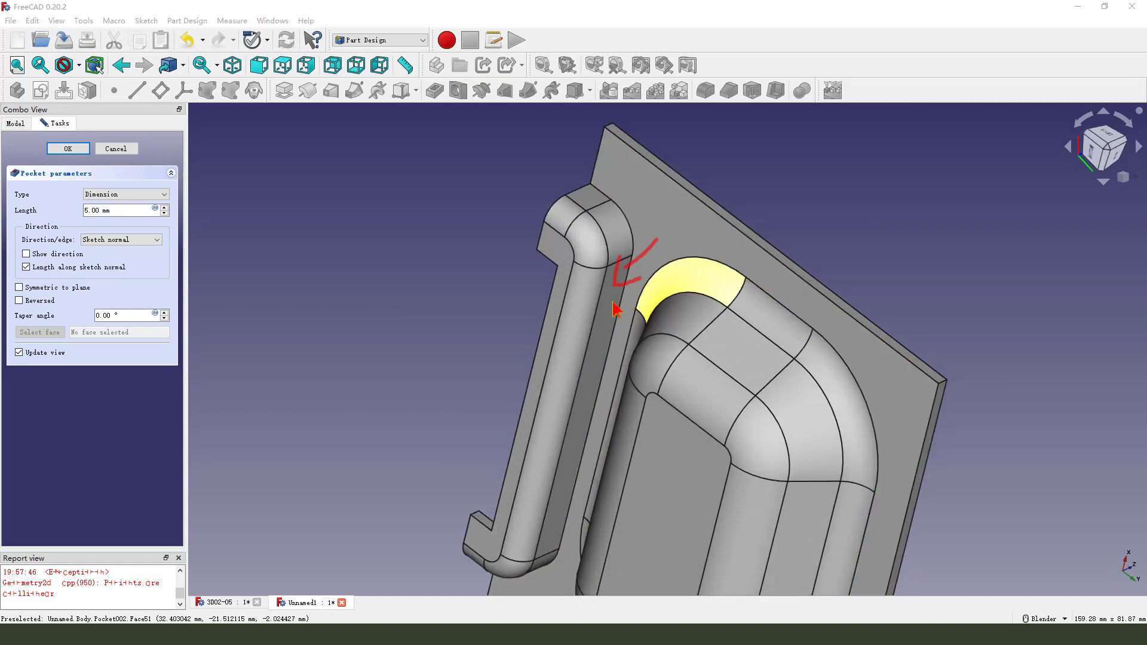
click(136, 194)
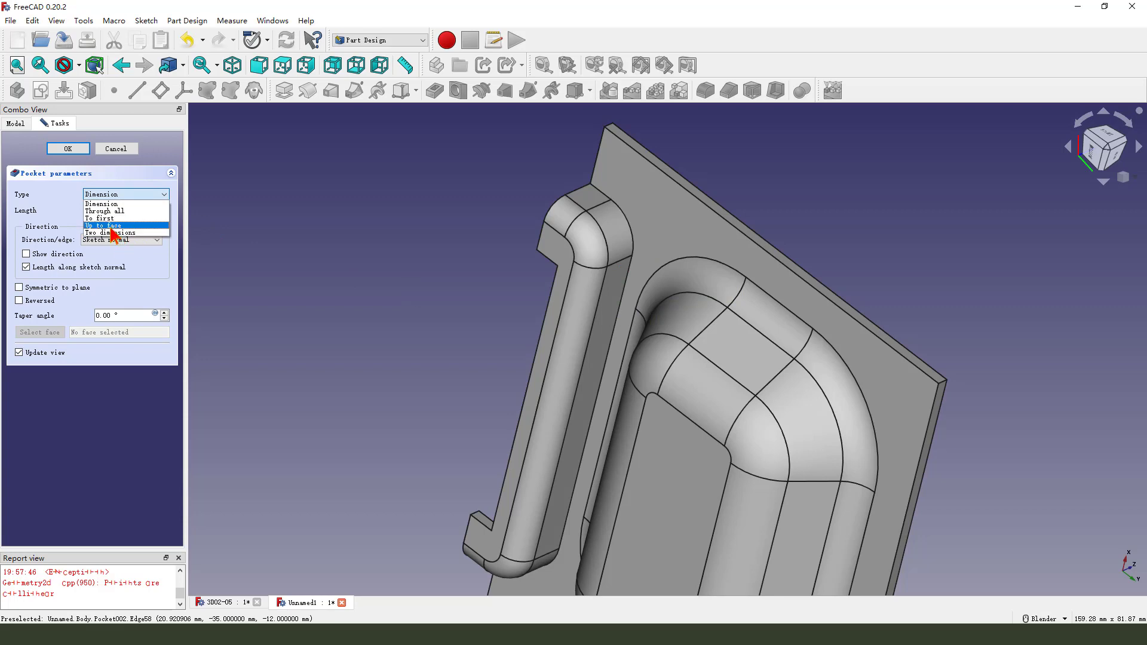
click(112, 226)
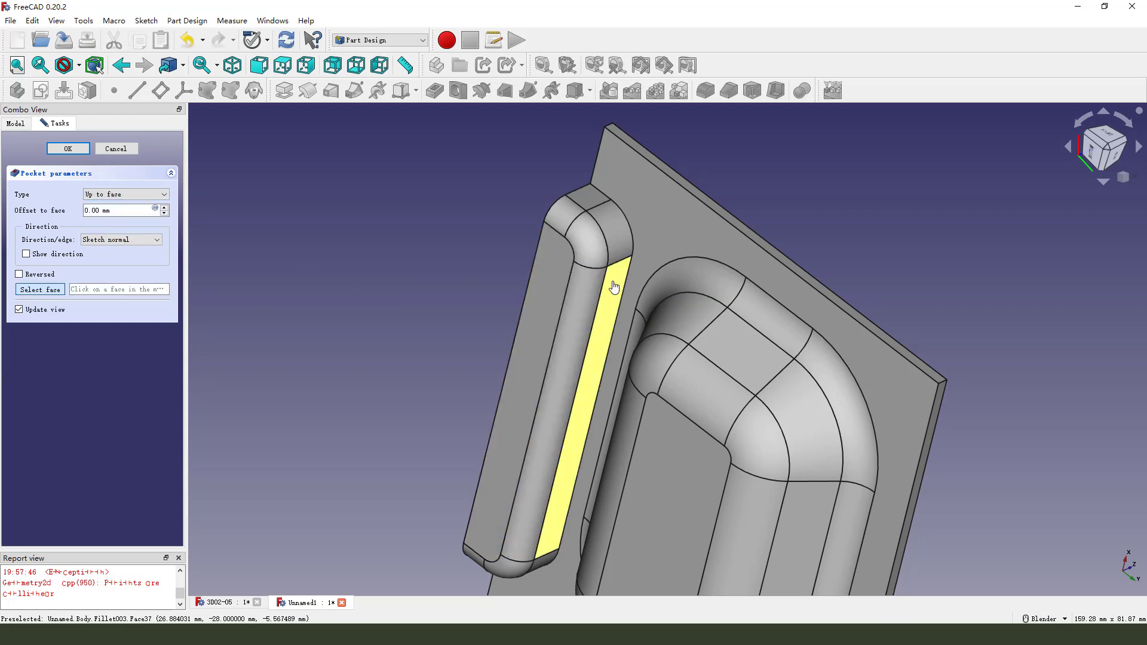
click(616, 281)
scroll(610, 239, down, 2)
middle_drag(608, 237, 179, 225)
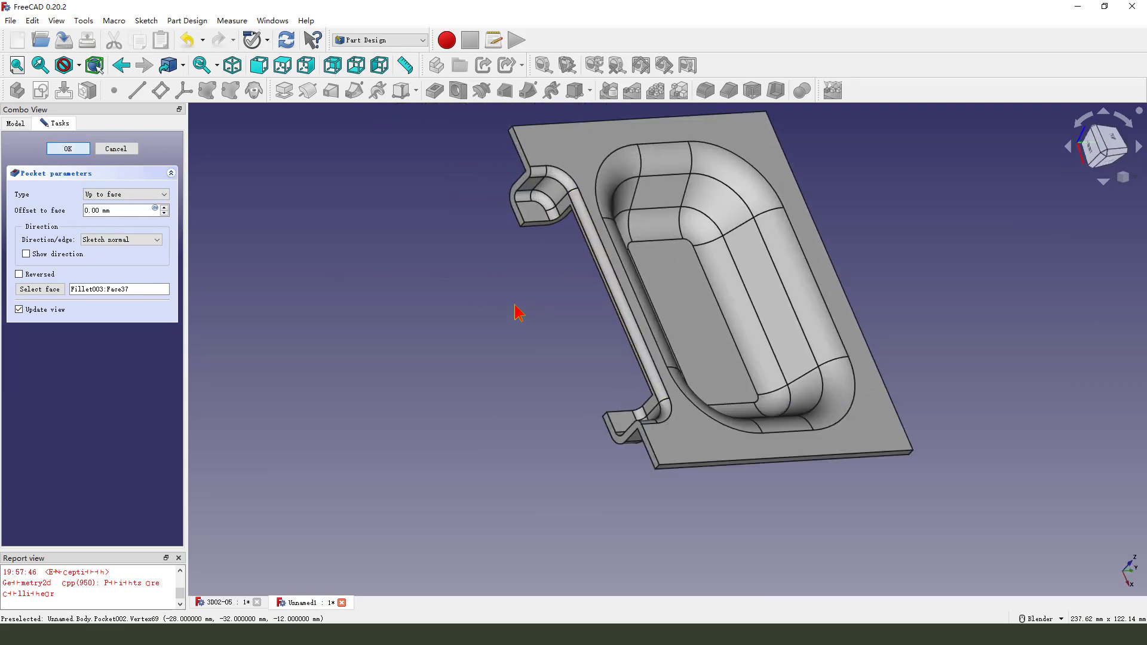
key(Return)
Start a sketch on the flange's top face
scroll(519, 311, down, 2)
middle_drag(519, 312, 720, 470)
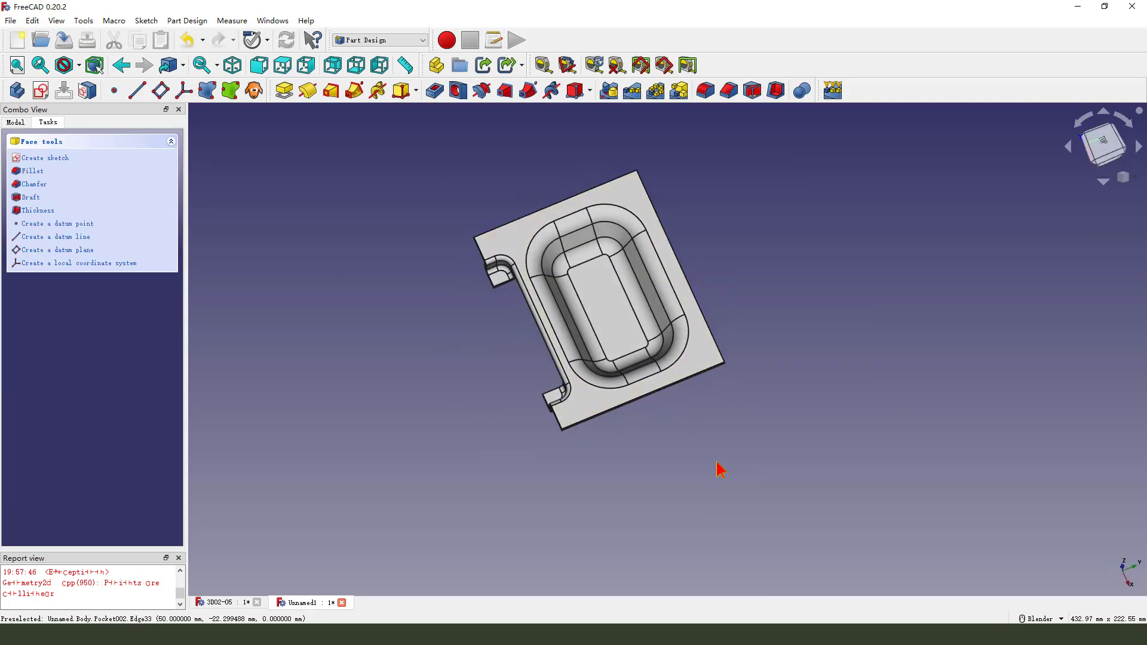
key(0)
scroll(543, 397, up, 5)
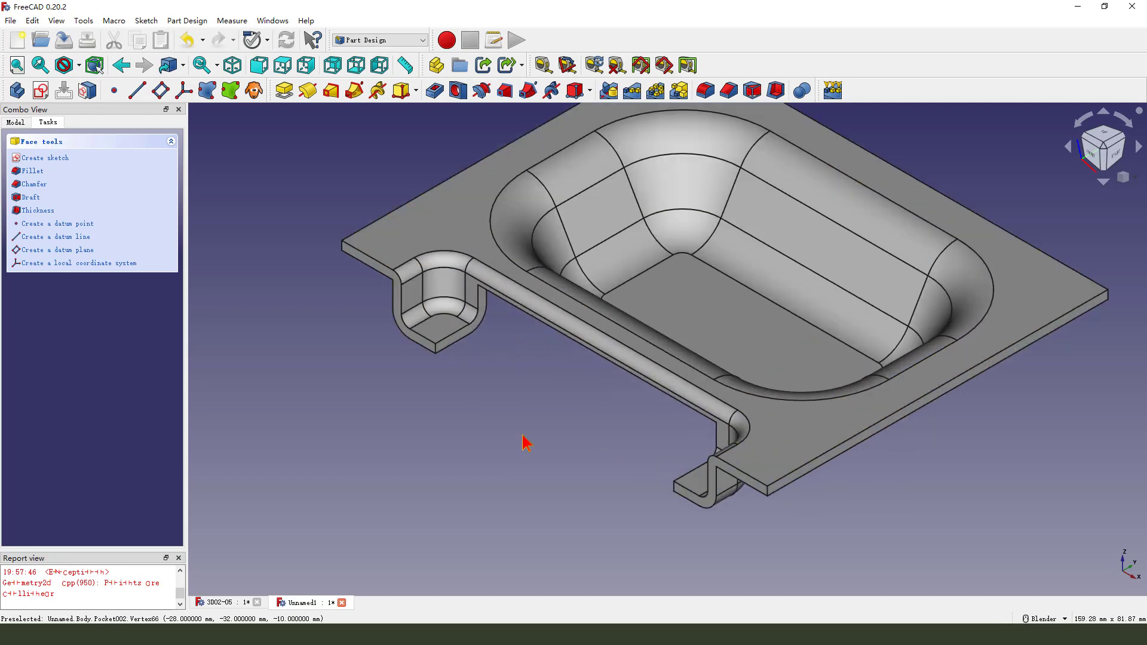
scroll(482, 388, down, 2)
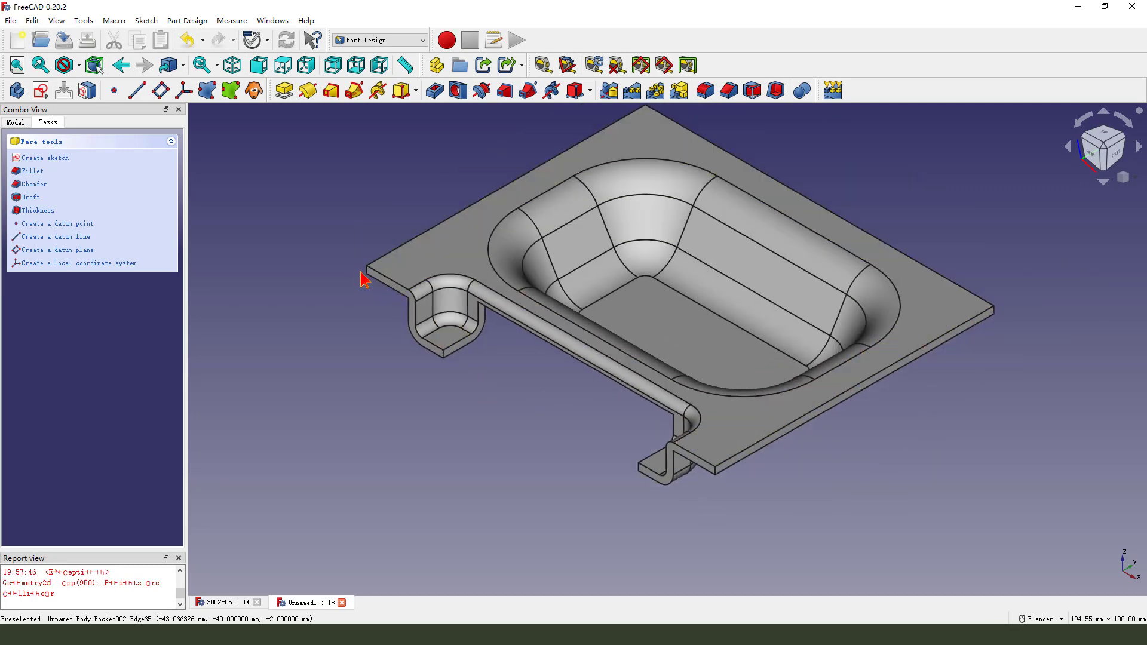
scroll(598, 263, down, 2)
click(643, 235)
click(40, 90)
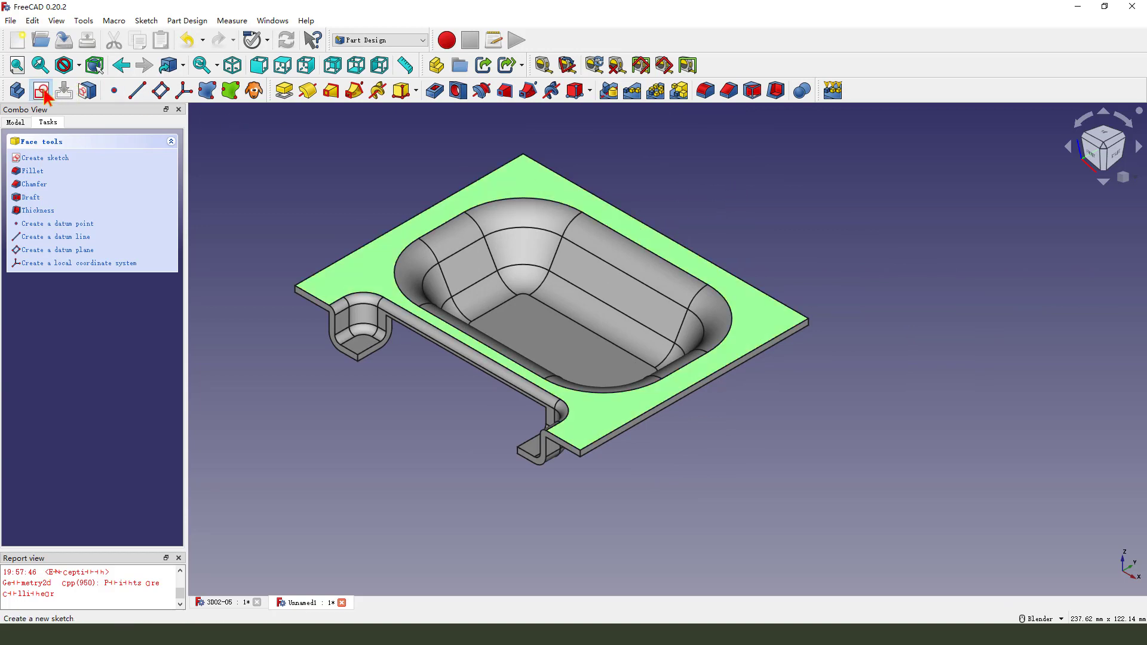
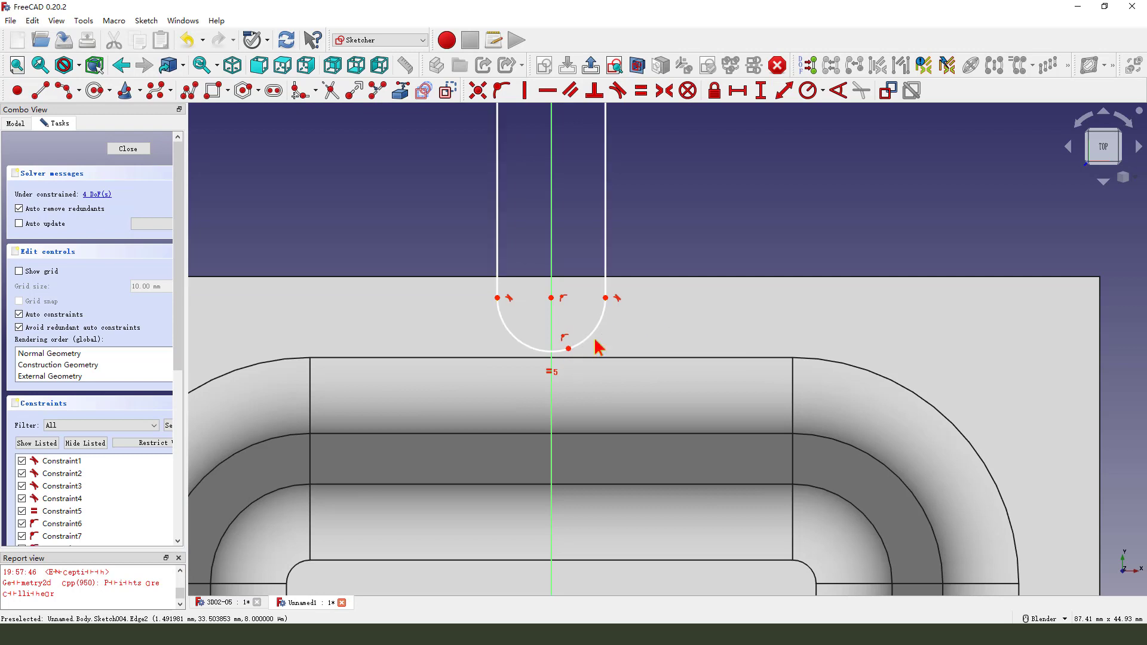
Constrain the point on the slot's lower arc to lie on the vertical axis
click(569, 349)
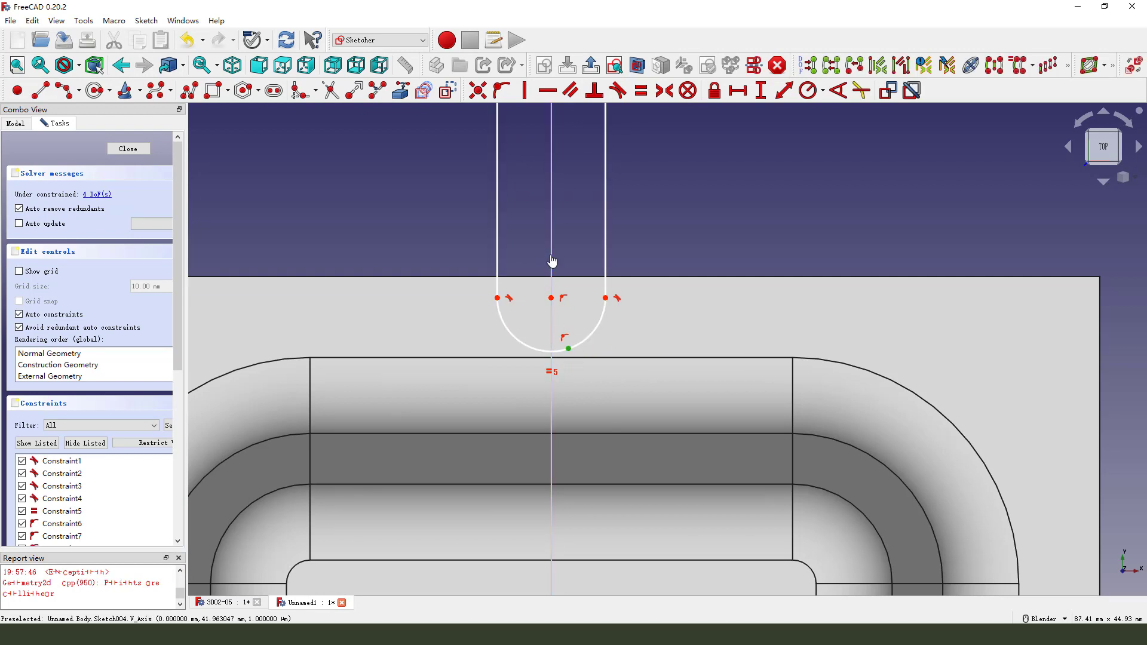
click(551, 261)
click(502, 91)
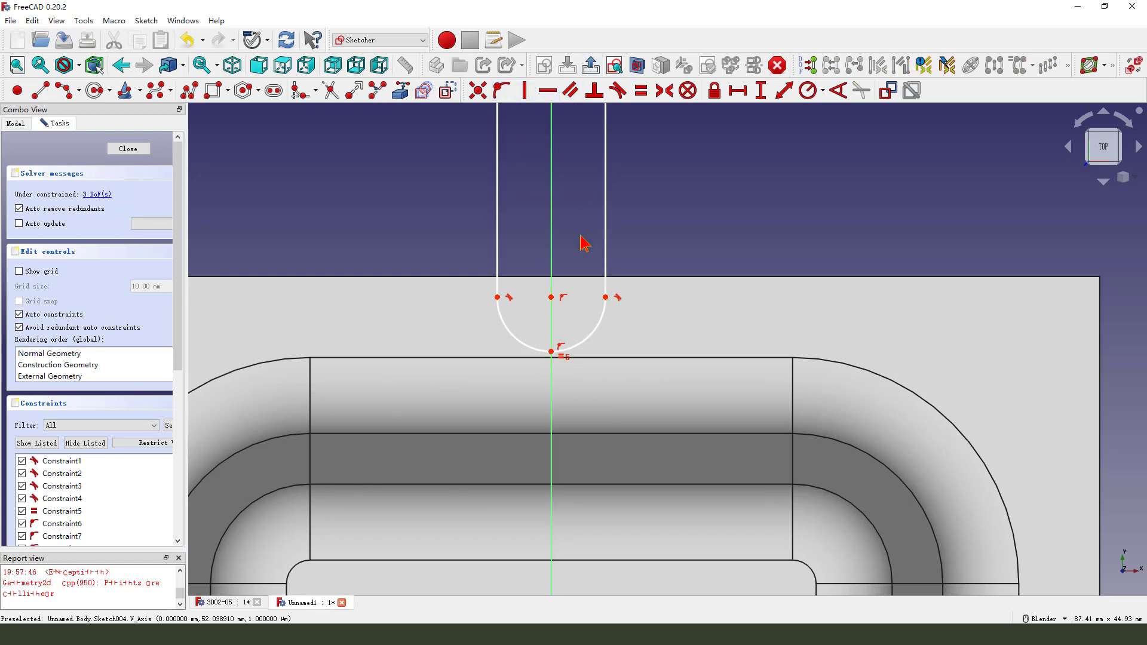
Link the flange's rear edge as external geometry and set its distance to the slot's lowest arc point to 6 mm
click(401, 91)
click(679, 276)
right_click(654, 236)
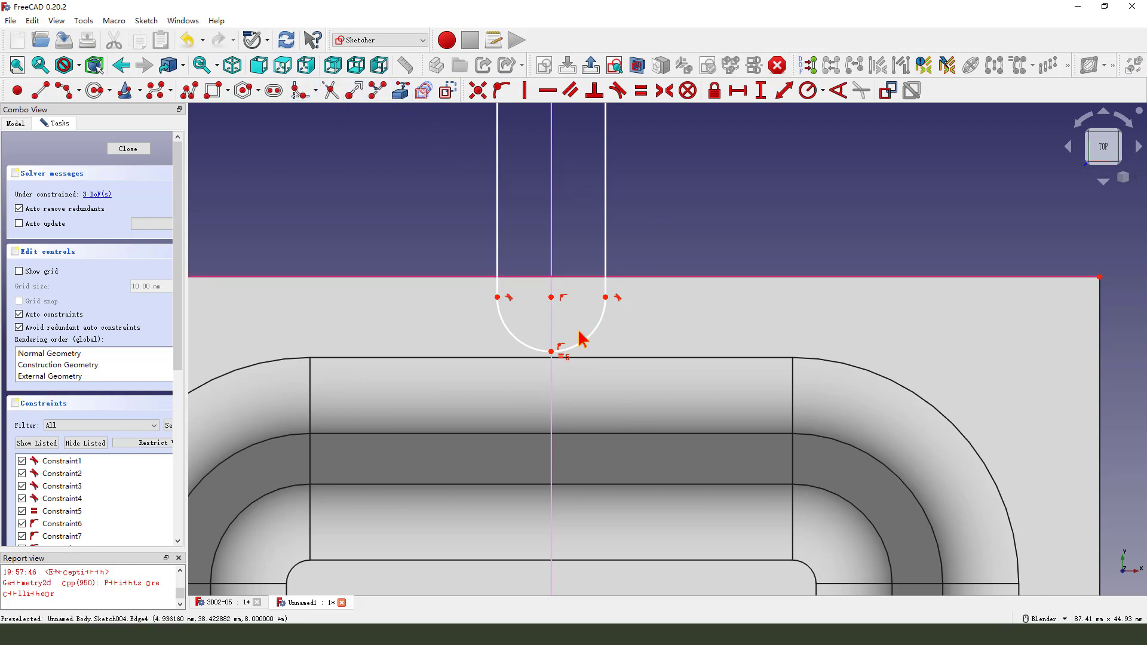
click(551, 351)
click(645, 278)
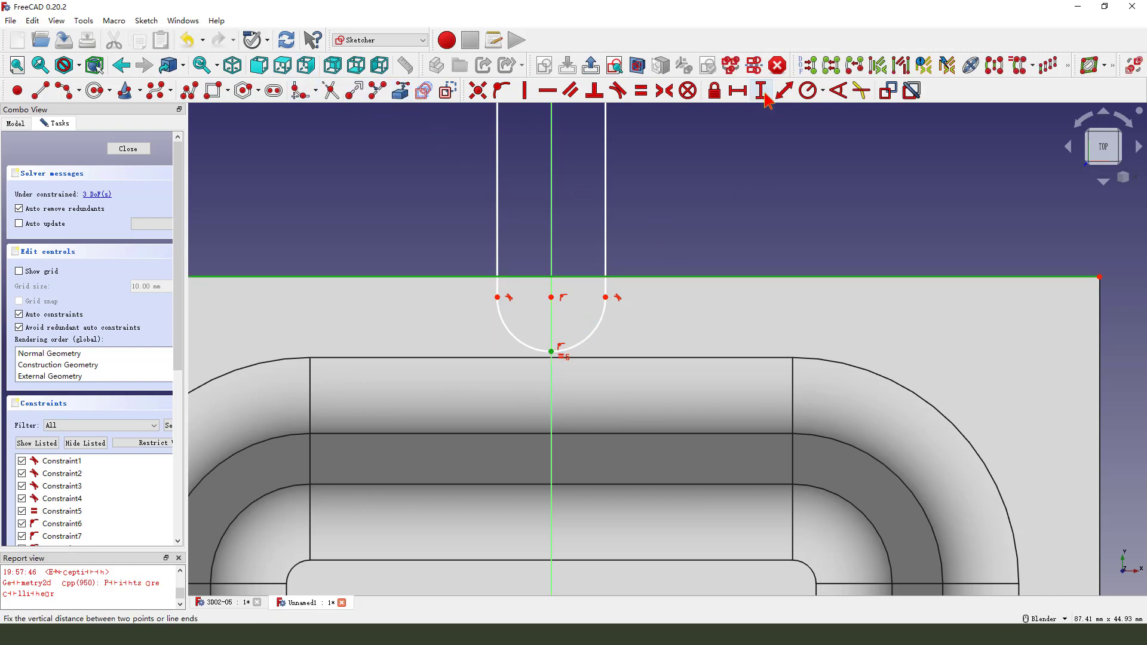
click(761, 91)
click(668, 334)
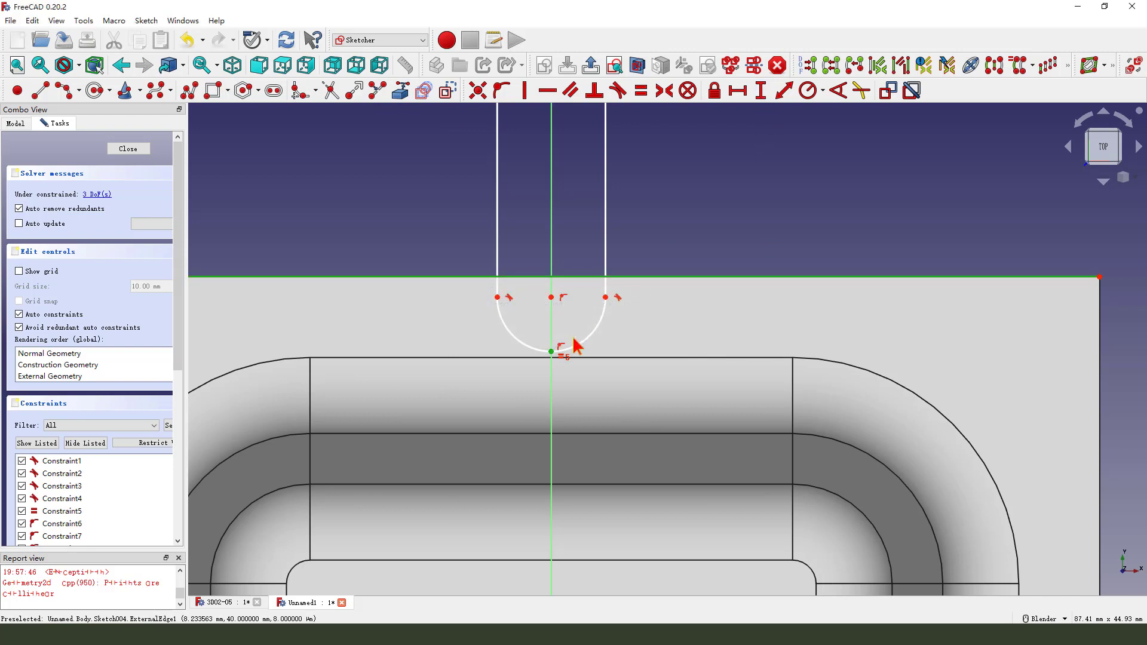
click(784, 91)
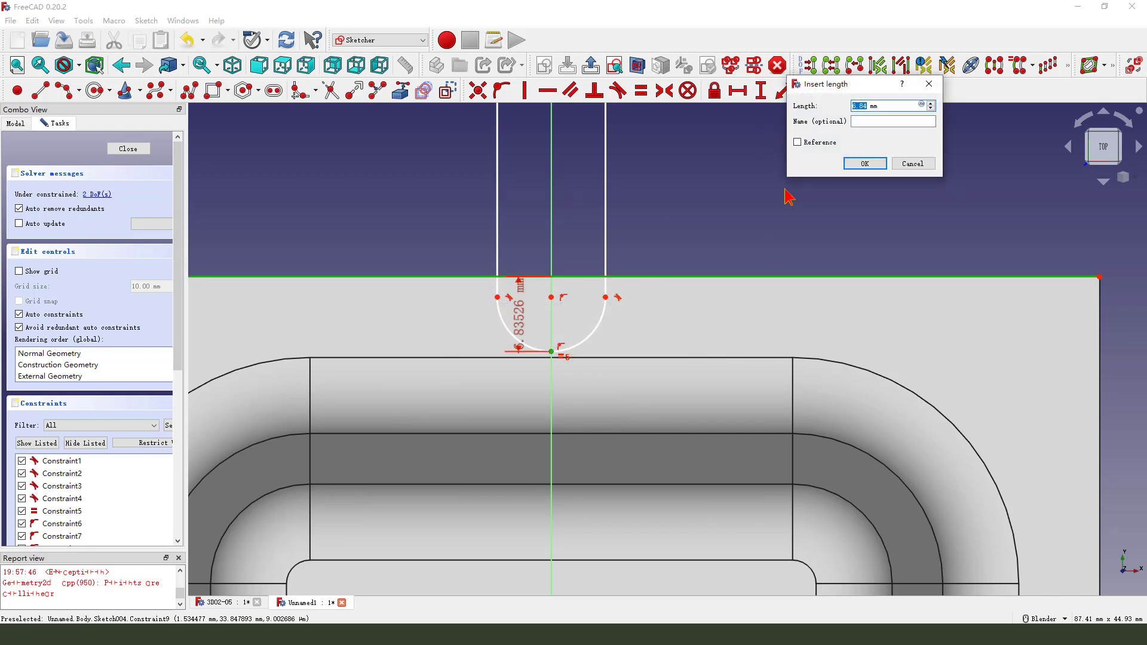
text(6)
key(Return)
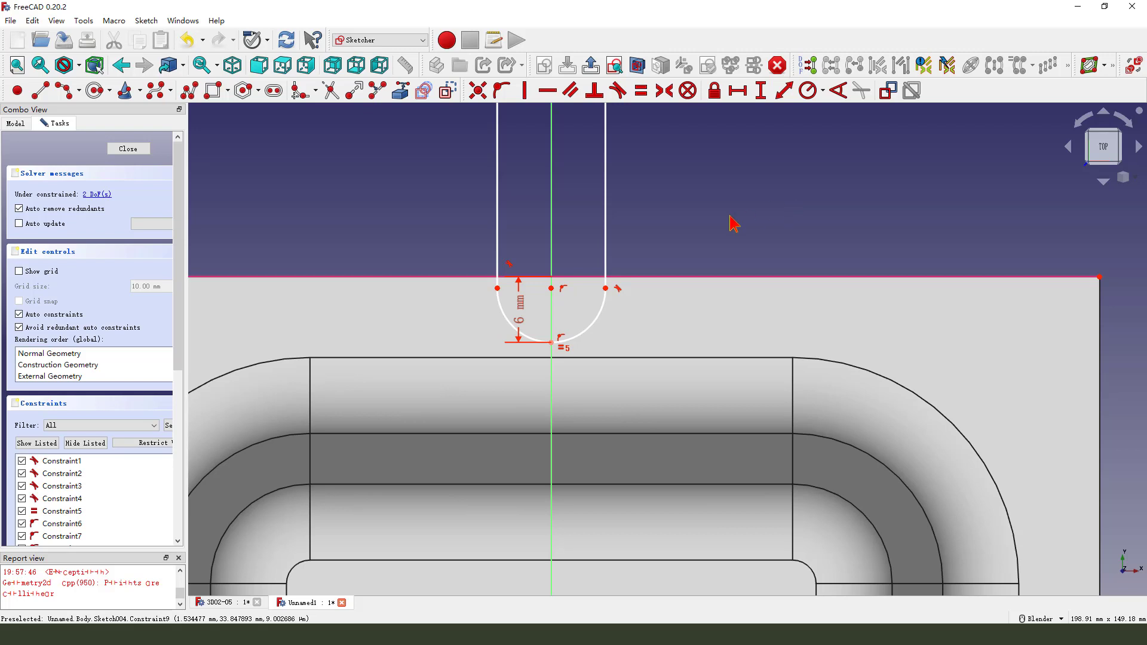
Set the slot's width to 5 mm between the two ends of its lower arc
scroll(614, 327, down, 2)
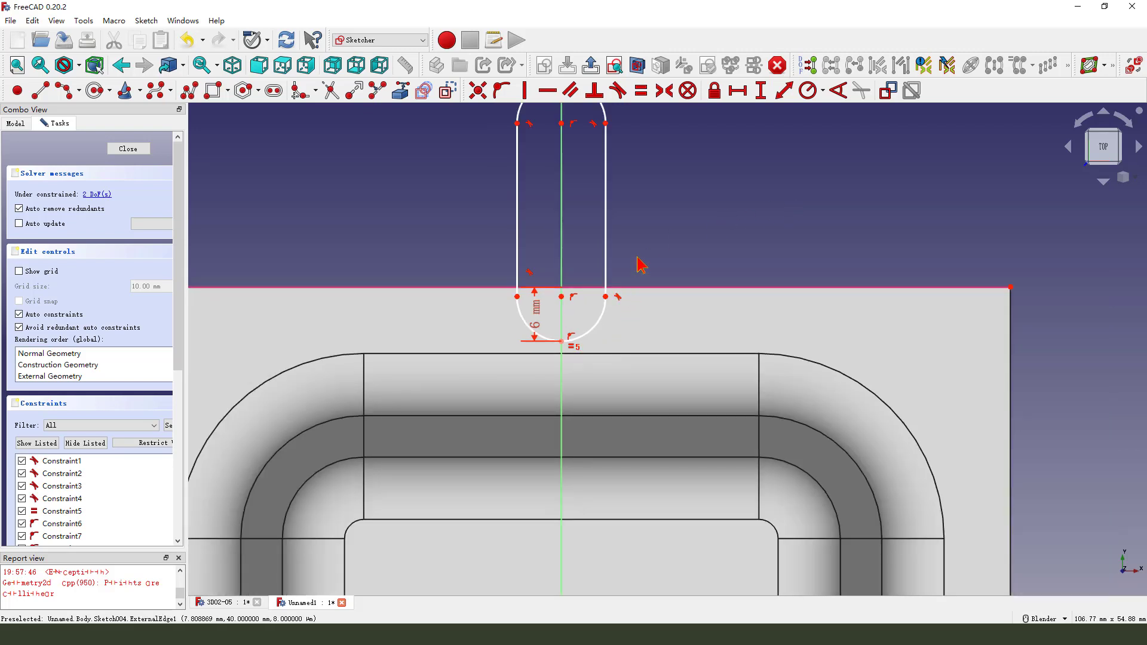
click(605, 296)
click(518, 297)
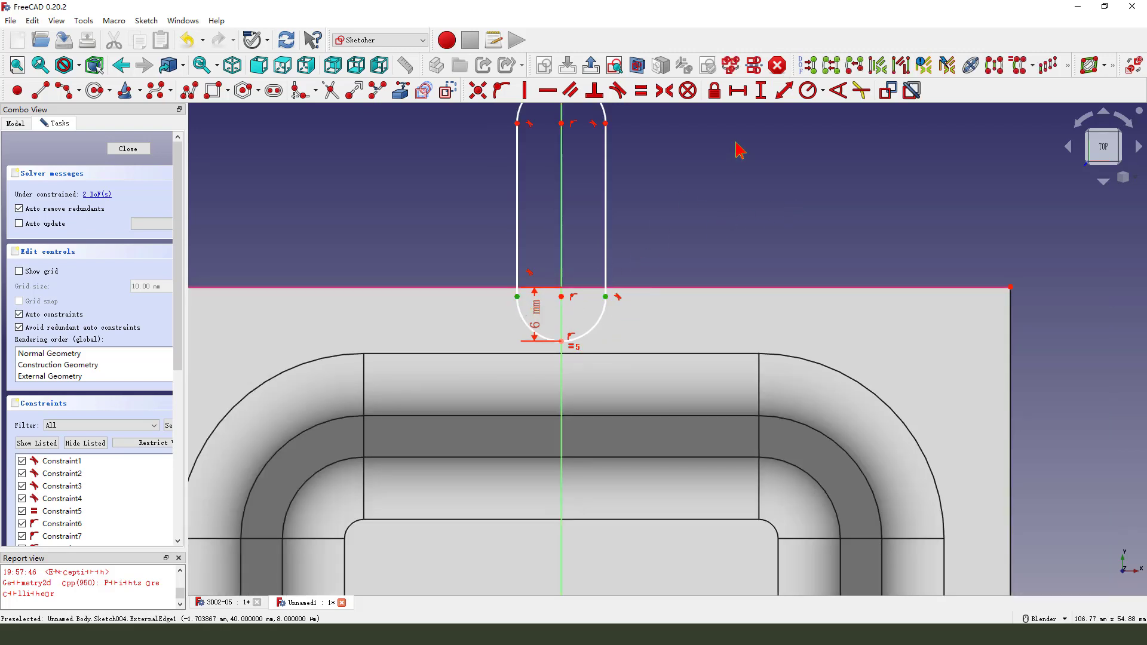
click(738, 90)
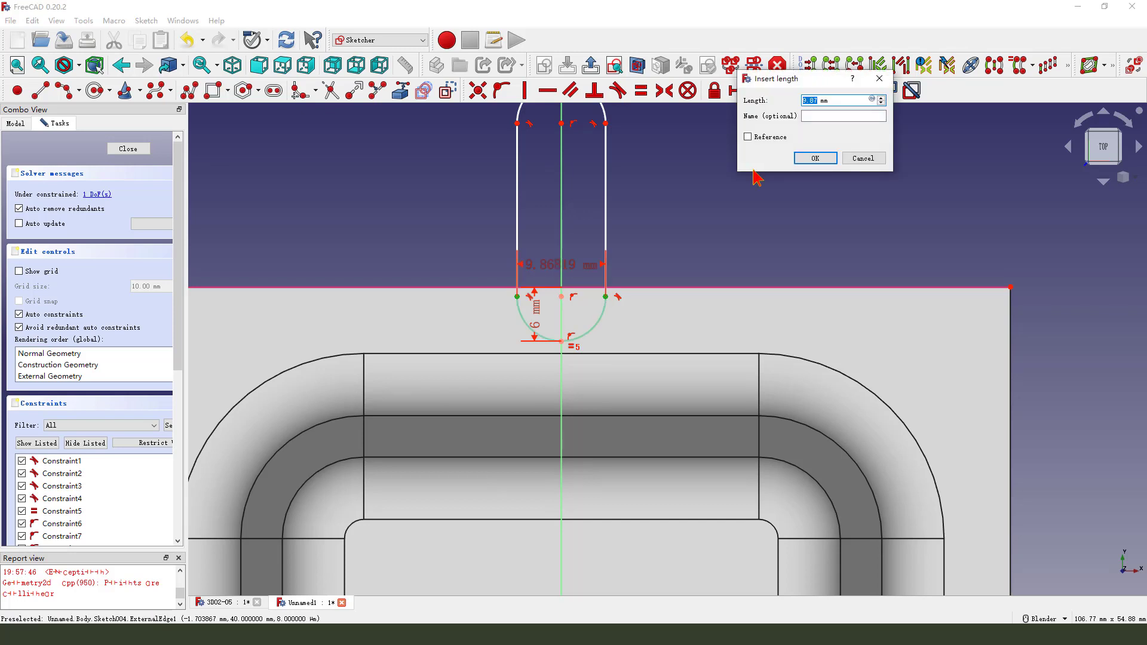
key(Return)
Fix the length of the slot's straight side at its drawn value with a vertical distance constraint
scroll(619, 276, down, 3)
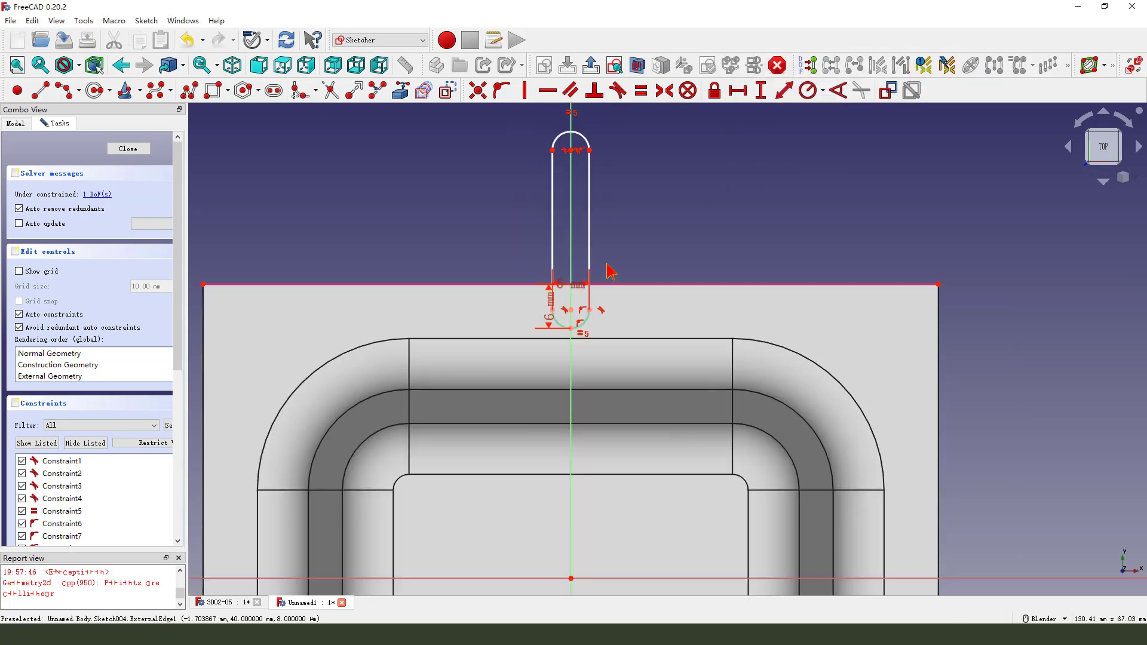
click(591, 227)
click(760, 91)
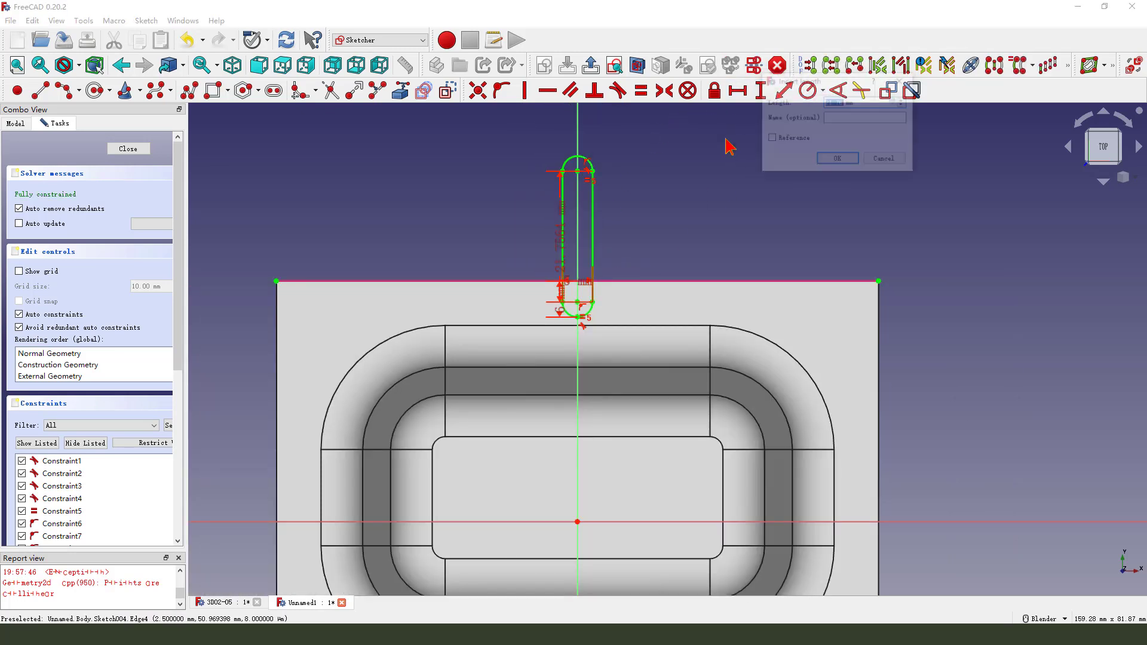
click(837, 161)
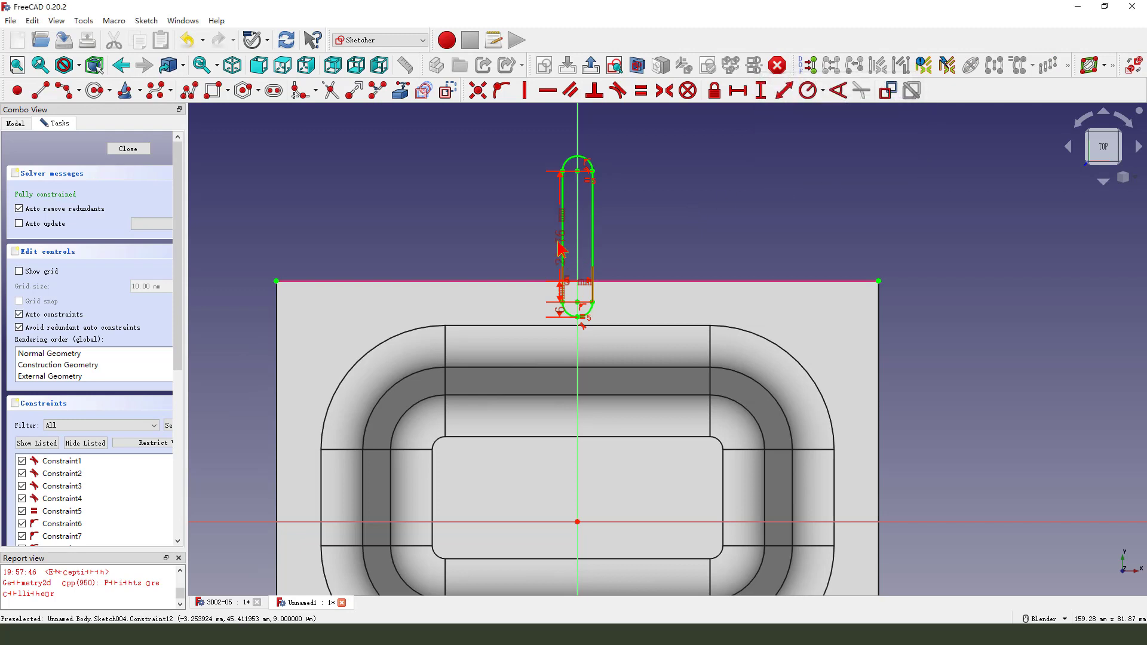
Finish the slot sketch and cut it into the flange's rear edge with a 5 mm pocket
scroll(559, 300, up, 3)
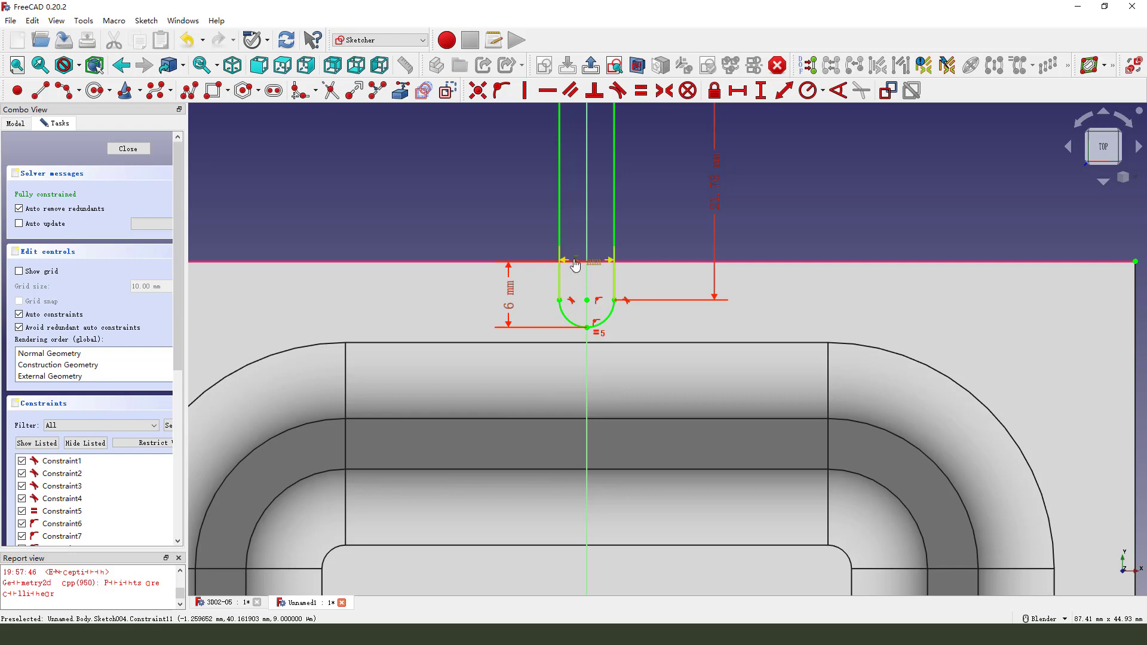
scroll(555, 276, down, 3)
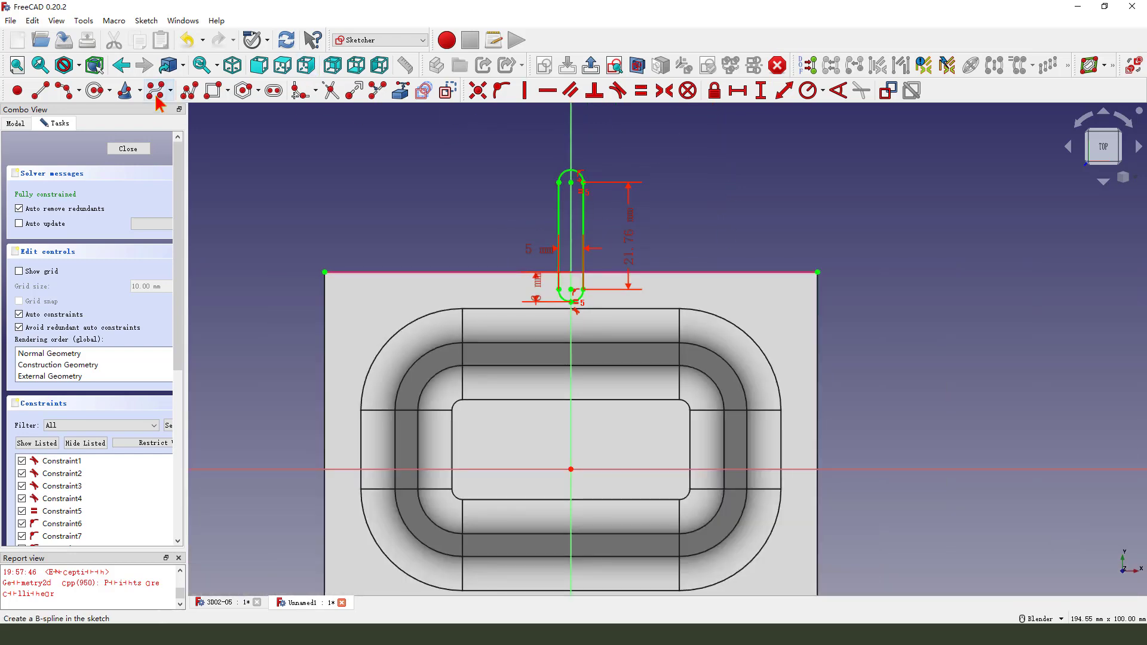
click(144, 150)
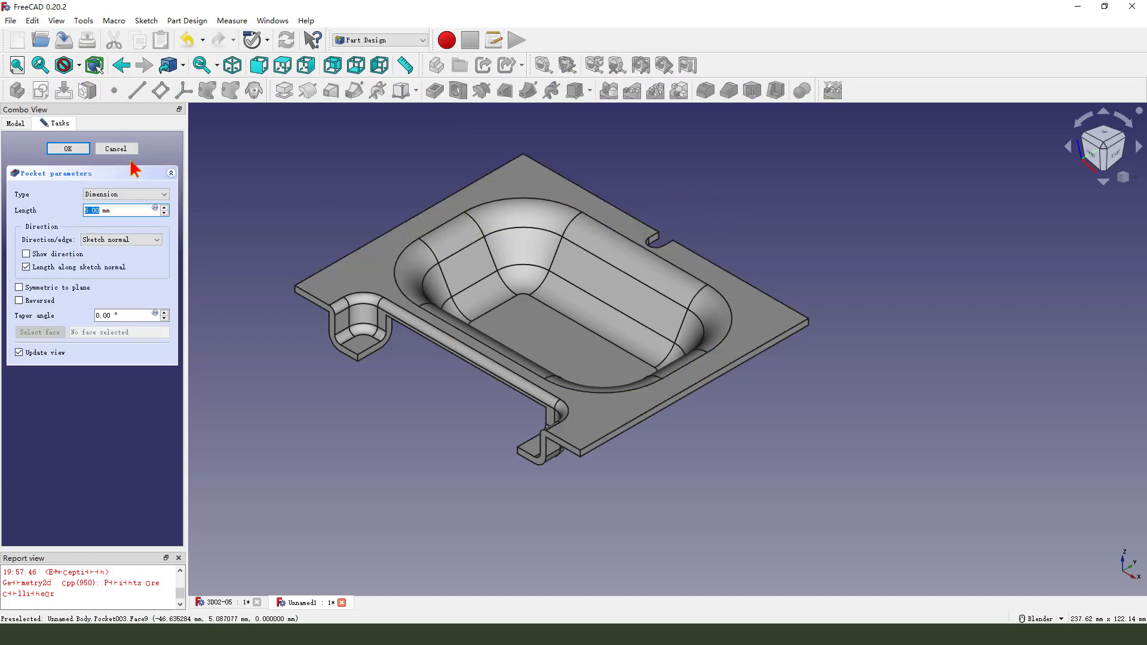
key(Return)
Fillet the four vertical outer corner edges of the flange with a 6 mm radius
middle_drag(568, 285, 564, 256)
middle_drag(812, 377, 826, 345)
click(747, 356)
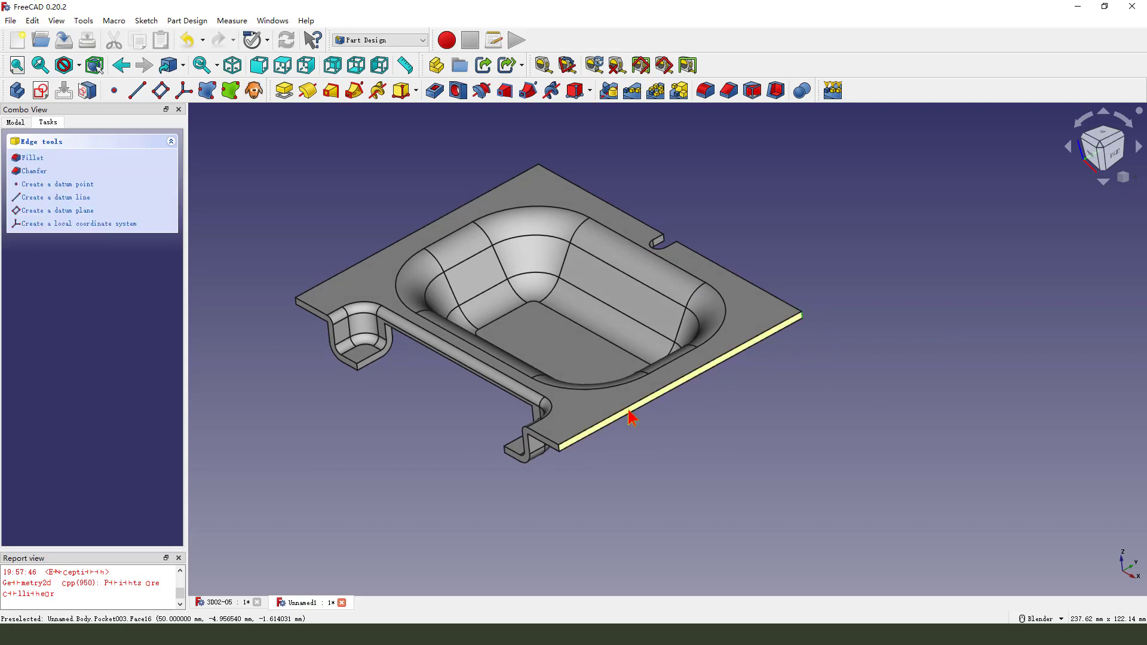
scroll(540, 468, up, 5)
scroll(531, 466, down, 5)
scroll(307, 313, up, 5)
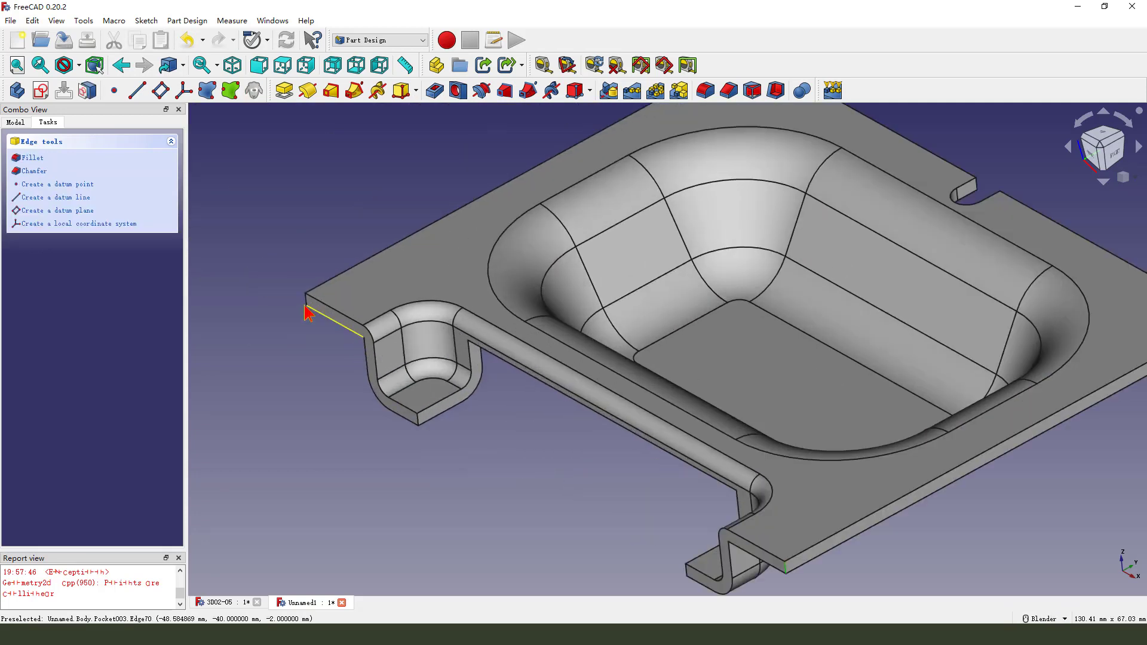
middle_drag(372, 337, 494, 205)
scroll(589, 256, down, 3)
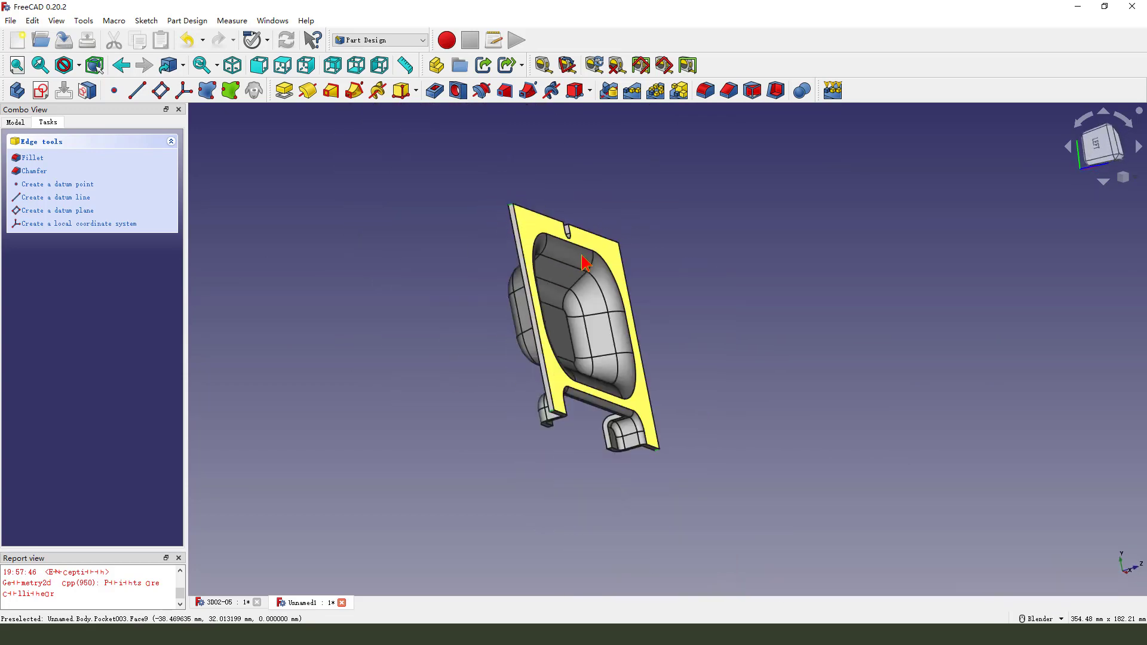
key(0)
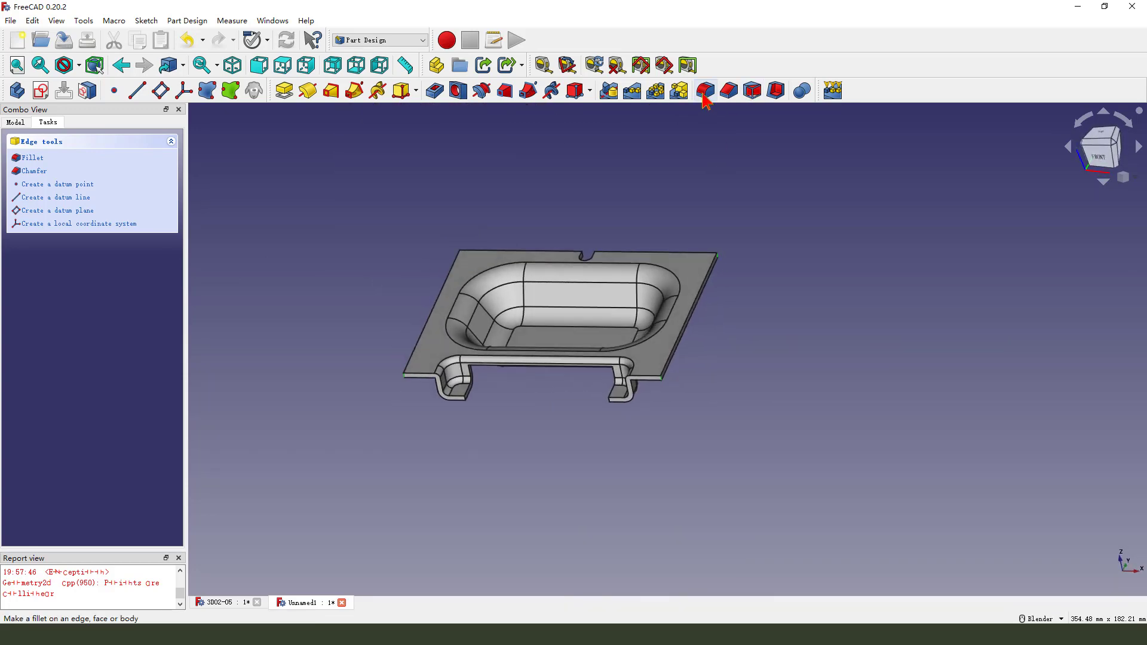
click(706, 90)
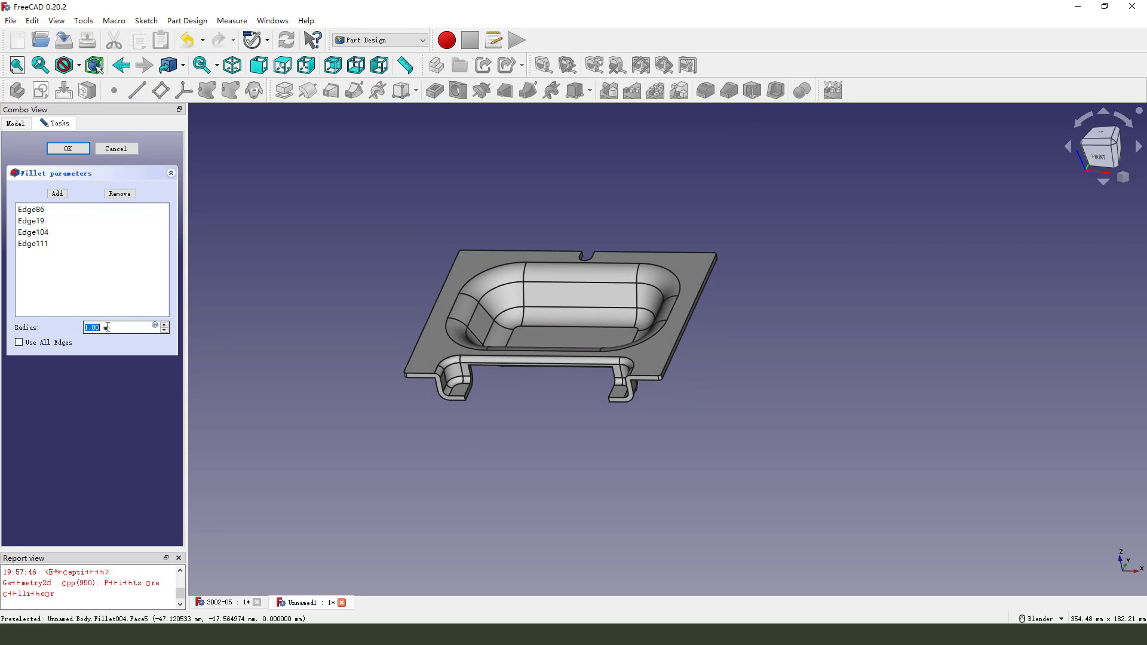
text(6)
key(Return)
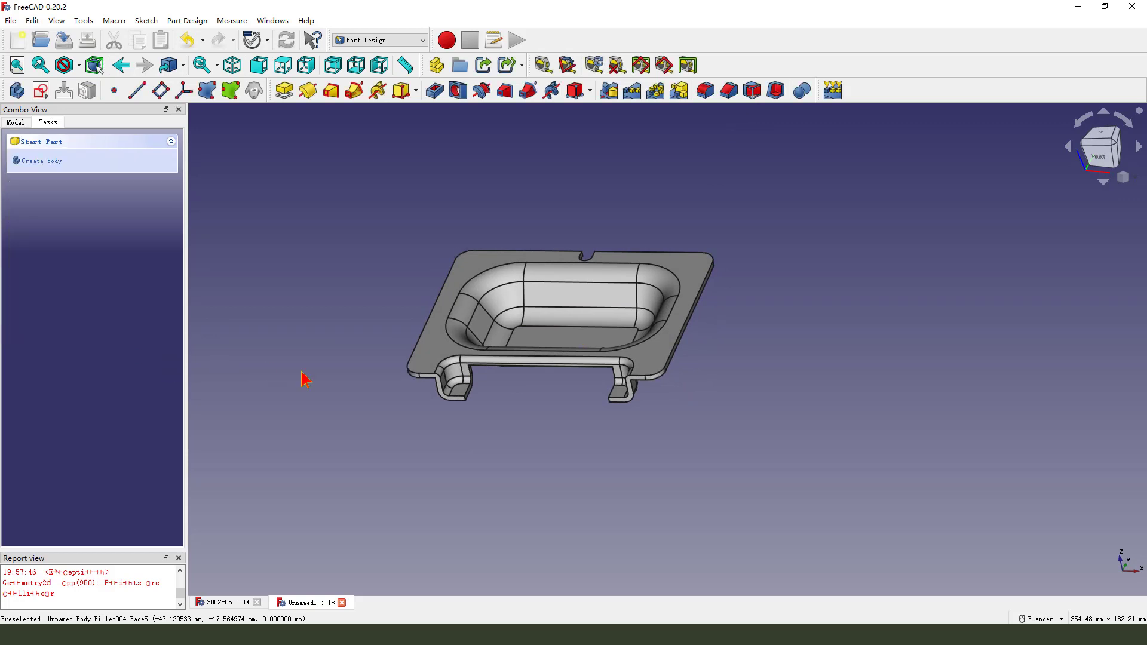
Fillet the inner front corner edge of each of the two lower tabs with a 3 mm radius
scroll(602, 353, up, 3)
middle_drag(602, 353, 673, 401)
scroll(402, 461, up, 3)
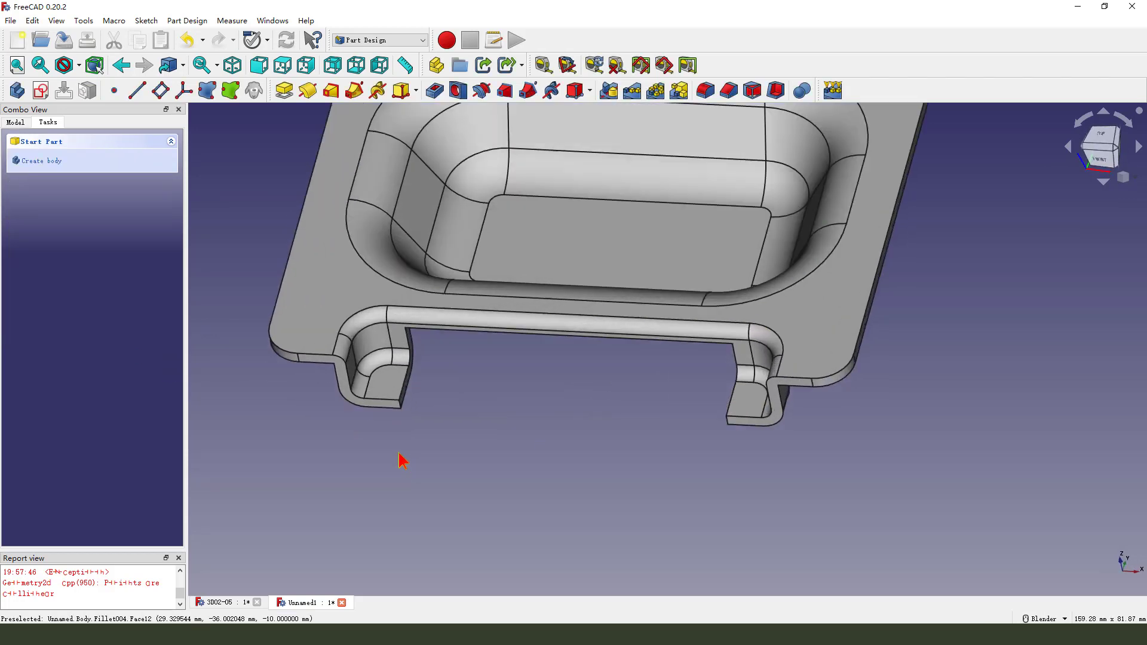
click(400, 406)
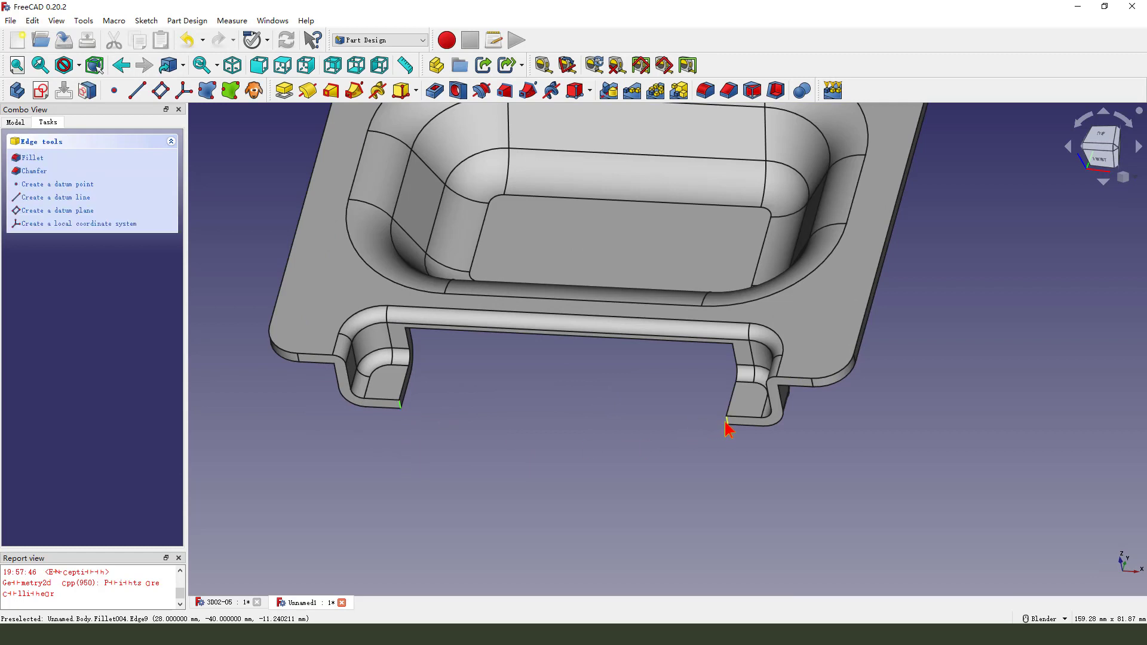
scroll(619, 436, down, 3)
click(706, 90)
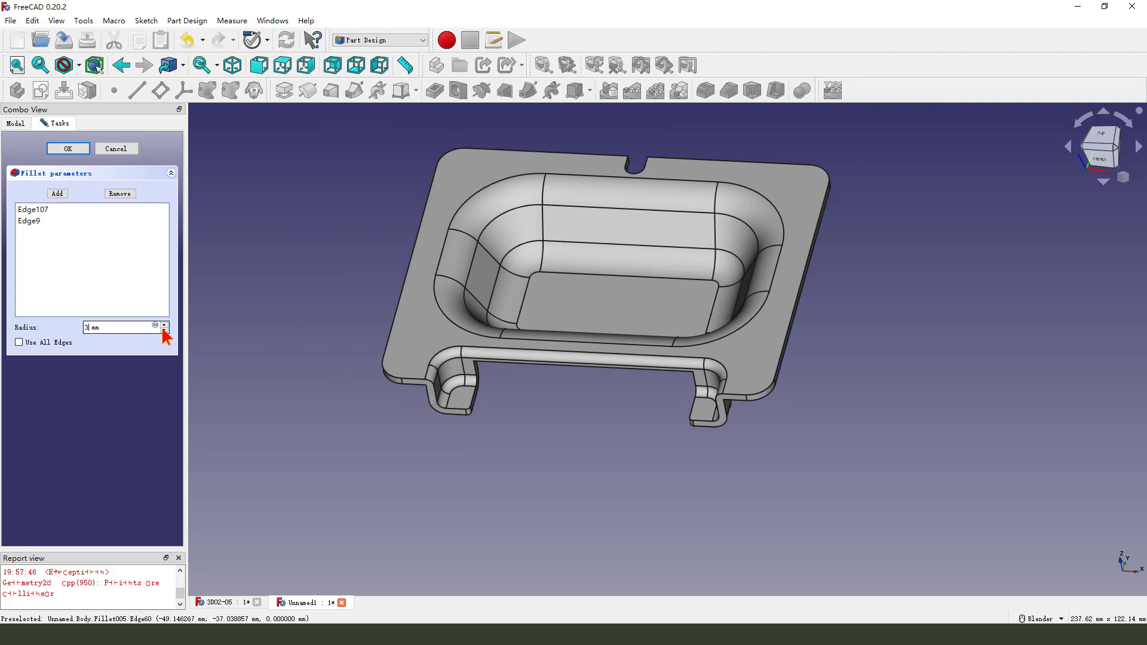
key(Return)
Fillet the two inner corner edges where the tabs' walls meet the notch's long edge with a 5 mm radius
middle_drag(545, 425, 543, 325)
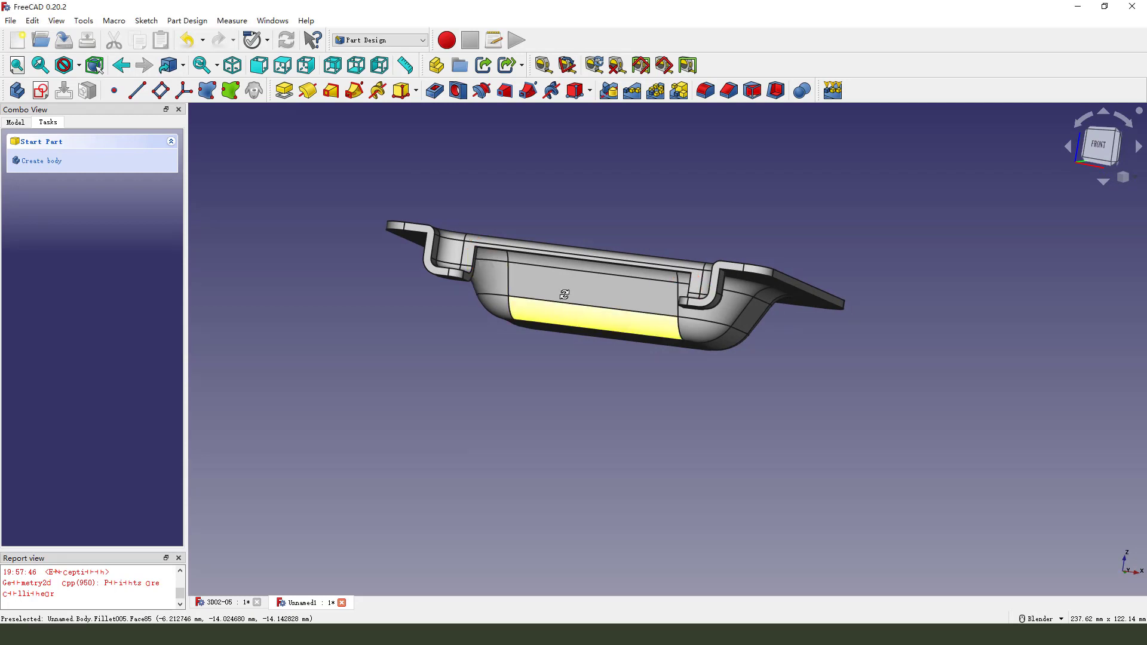
middle_drag(564, 289, 482, 249)
scroll(488, 232, up, 3)
click(487, 233)
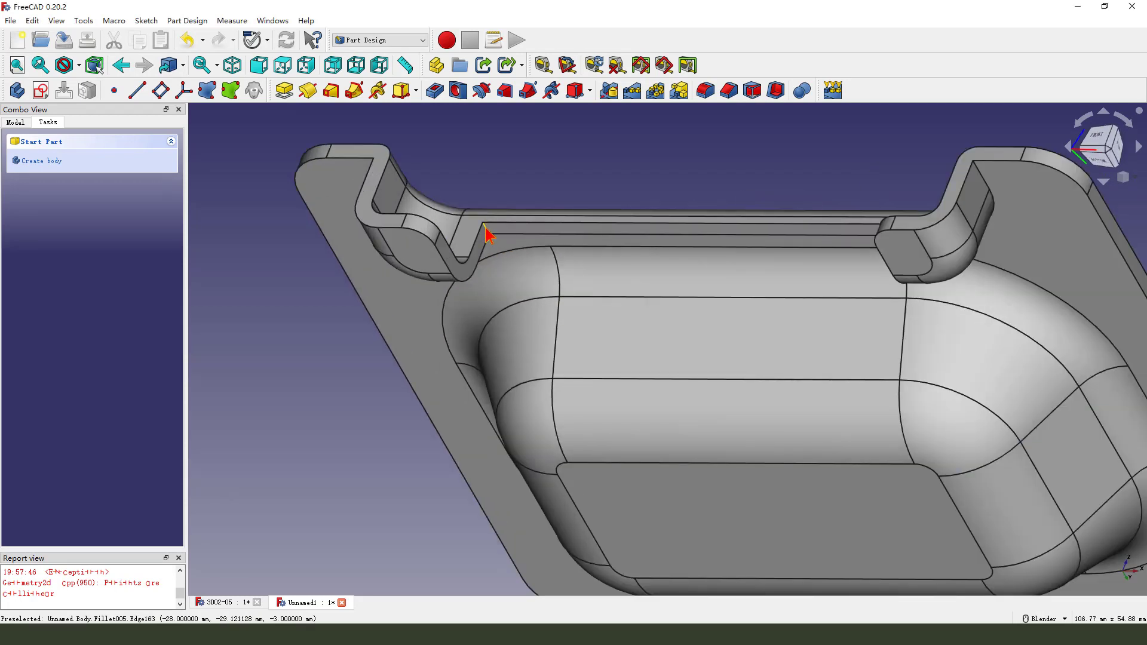
scroll(640, 310, down, 5)
middle_drag(640, 311, 807, 321)
scroll(754, 266, up, 4)
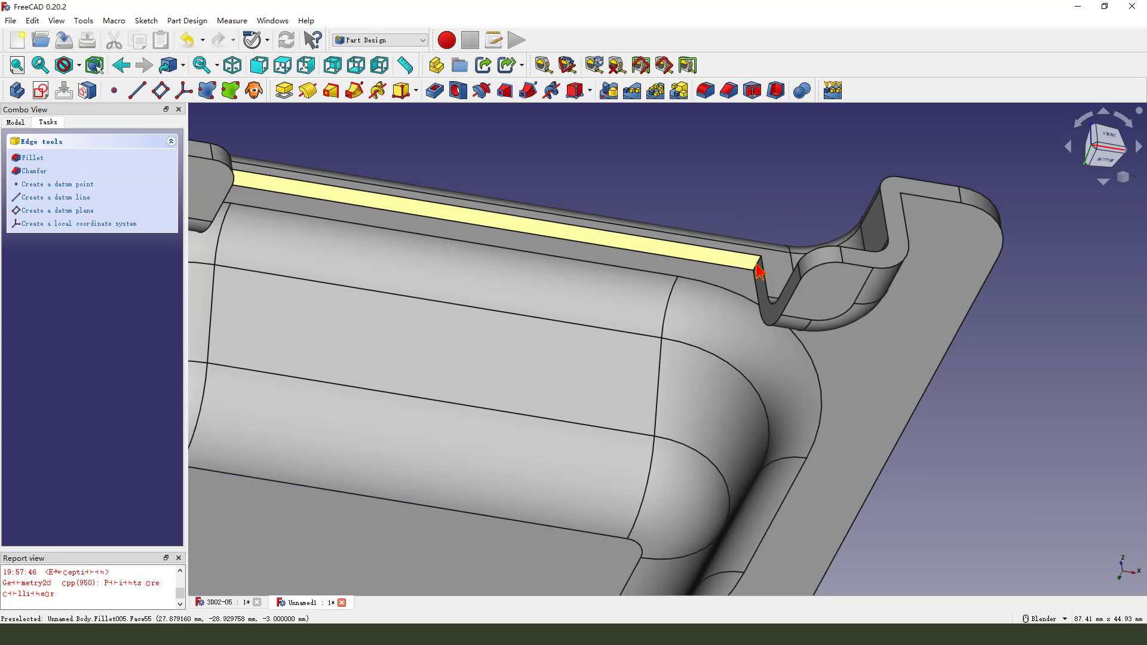
click(756, 264)
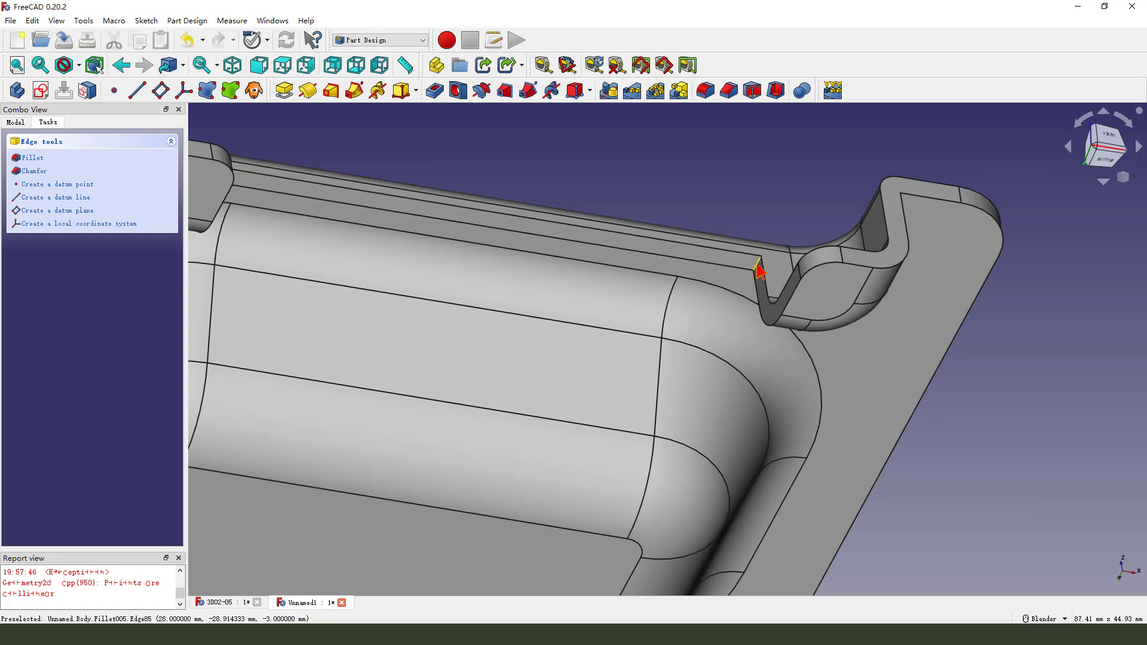
click(707, 91)
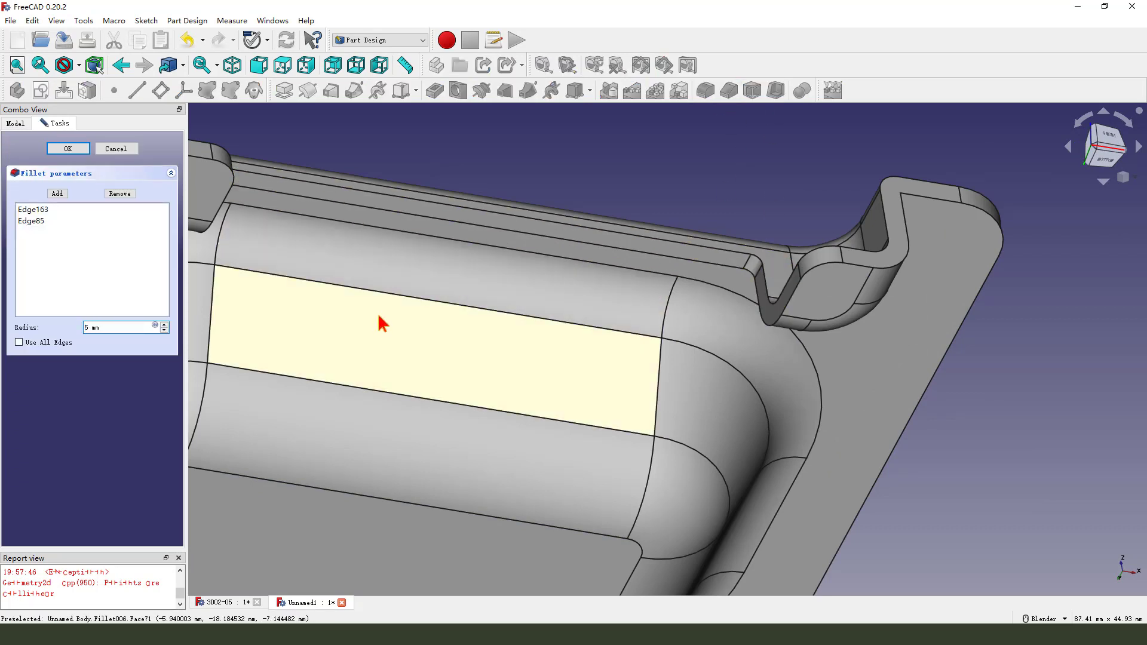
key(Return)
Reopen the fillet on the notch's two inner corners and set its radius to 3 mm
scroll(632, 256, down, 5)
middle_drag(632, 256, 753, 352)
scroll(697, 375, up, 1)
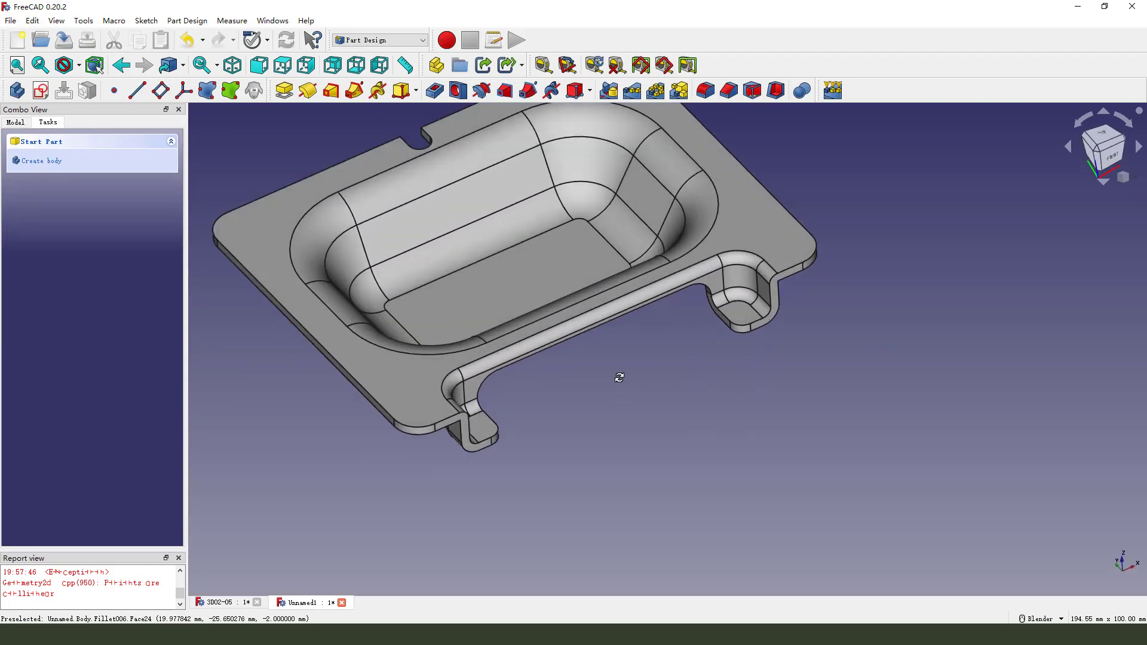
middle_drag(619, 378, 514, 281)
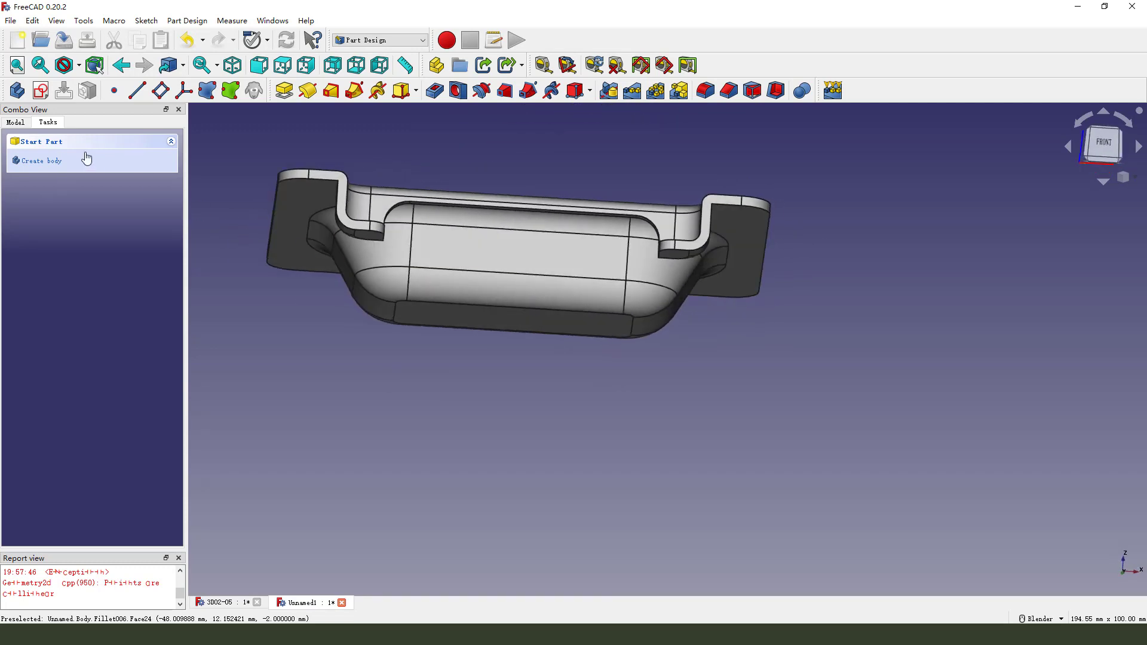
click(15, 122)
scroll(84, 317, down, 2)
double_click(77, 309)
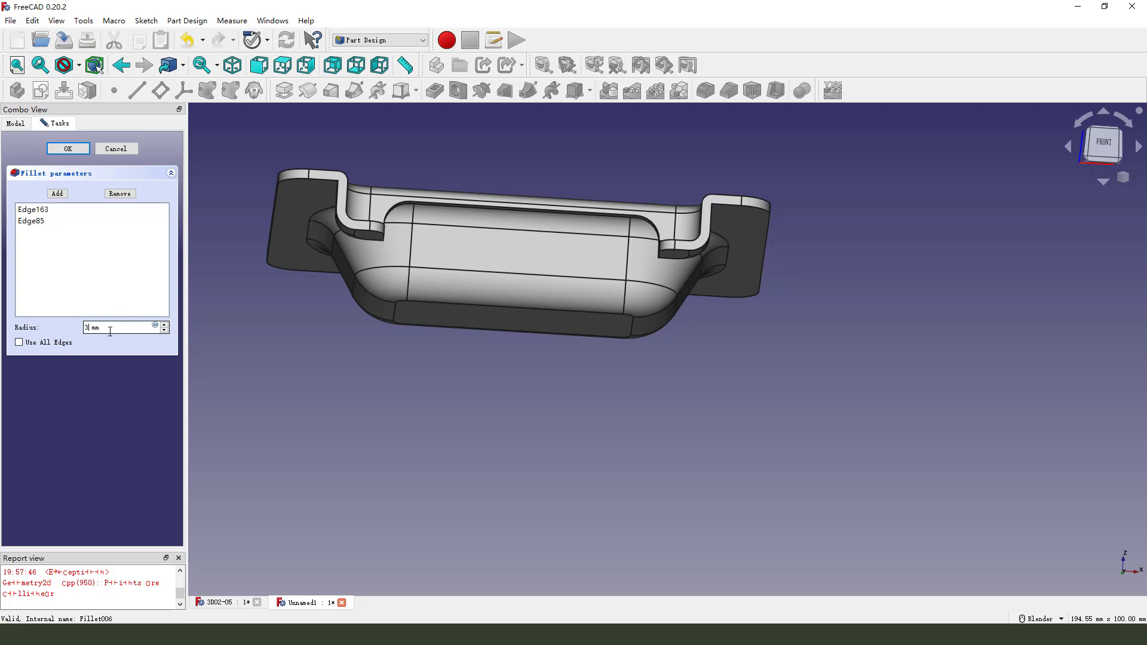
key(Return)
Create a sketch on one lower tab's flat face and link both tabs' rounded corner edges as external geometry
middle_drag(407, 320, 546, 423)
click(401, 408)
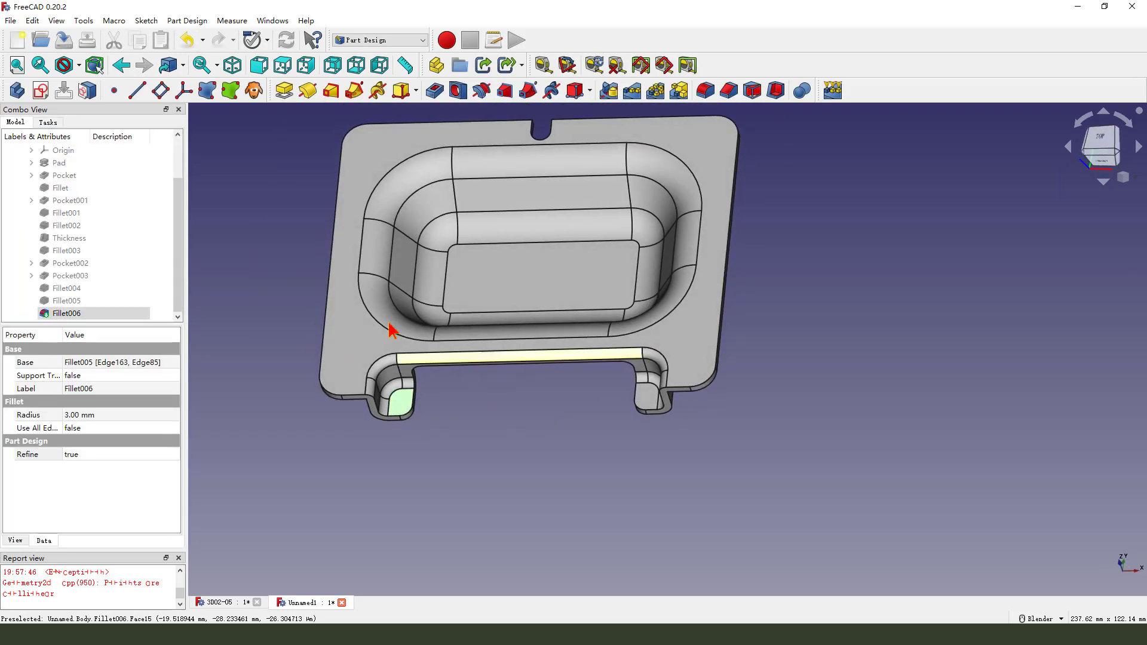
click(41, 91)
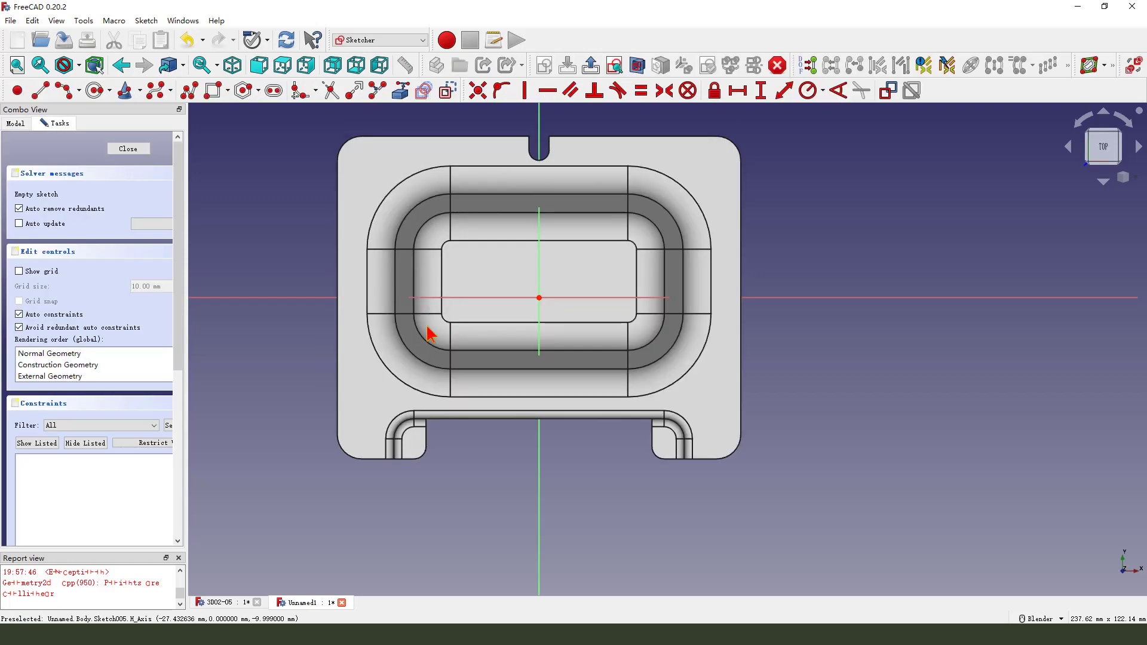
scroll(429, 382, up, 3)
click(401, 90)
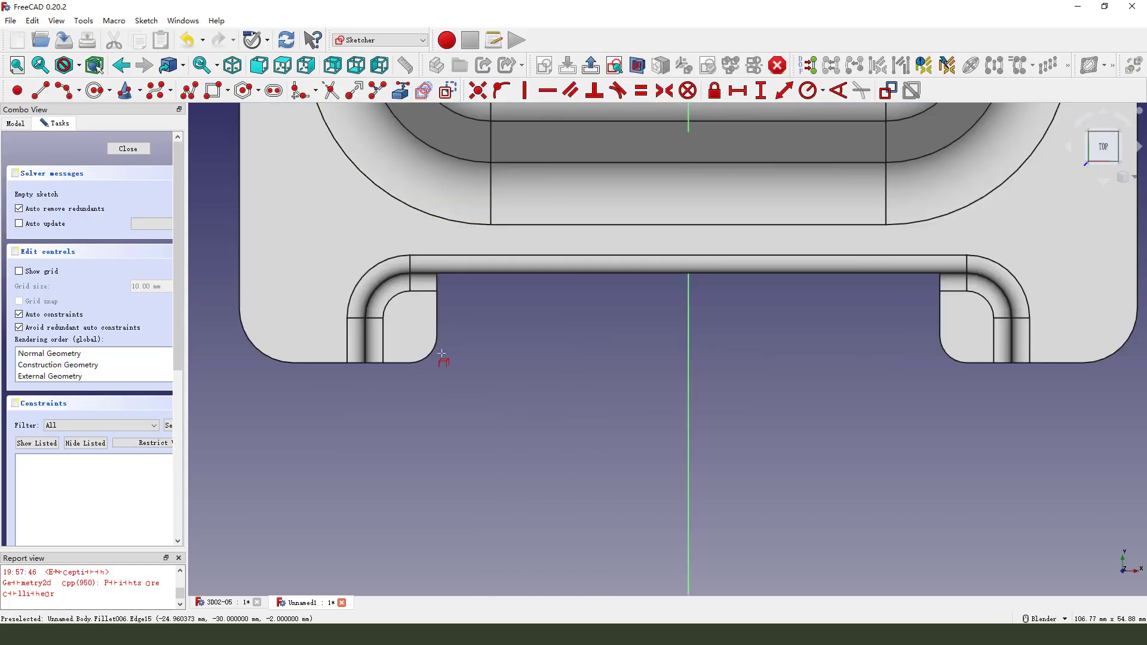
click(947, 355)
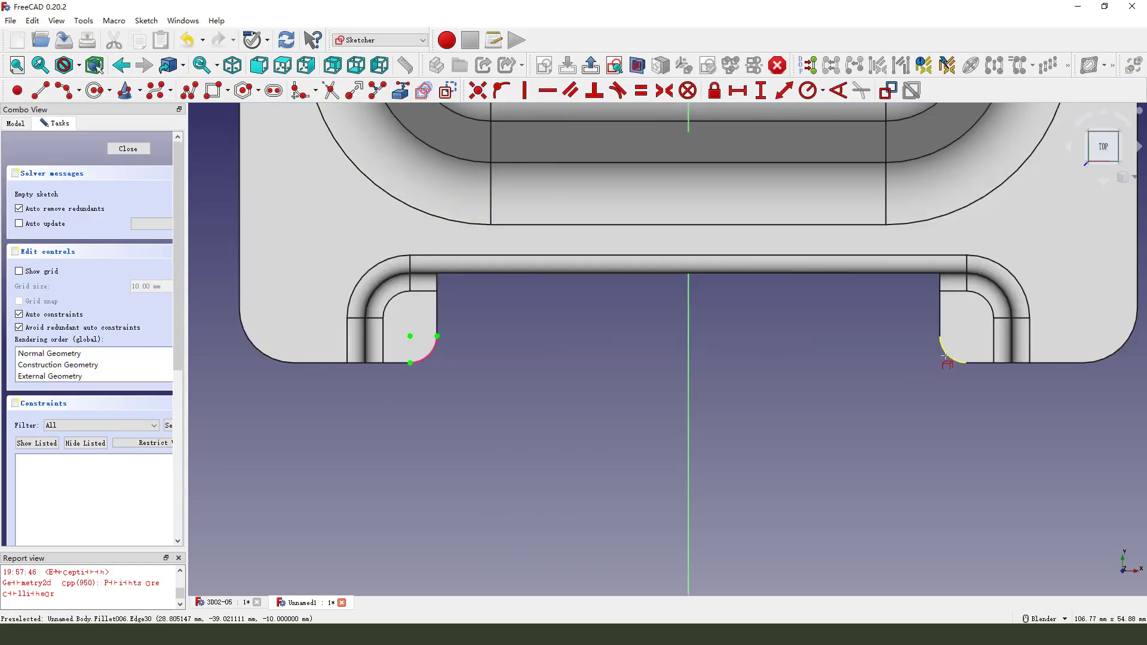
Draw a circle about 3 mm in diameter on each tab, centred on the linked corner arc's centre
scroll(425, 347, up, 2)
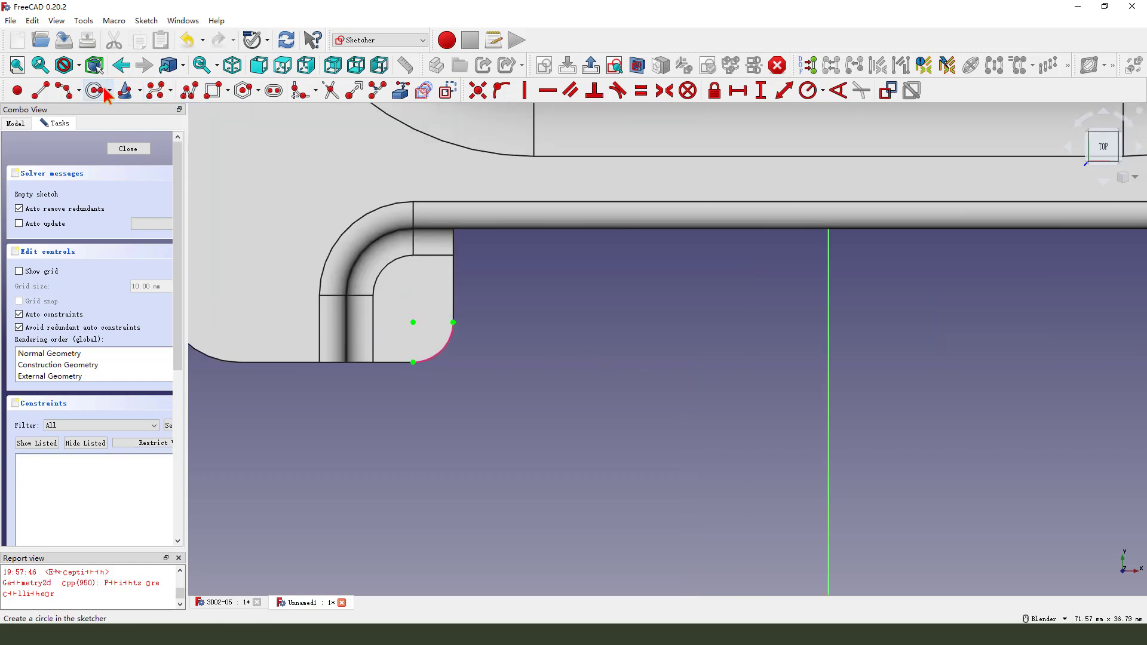
scroll(419, 328, up, 2)
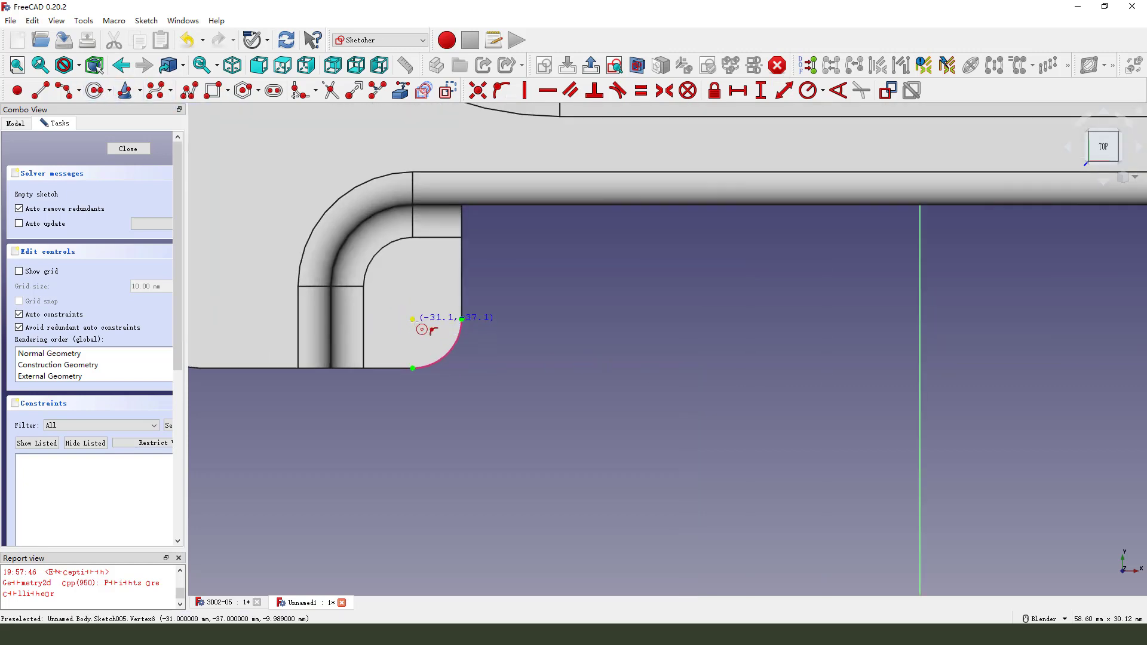
click(429, 341)
scroll(429, 342, down, 2)
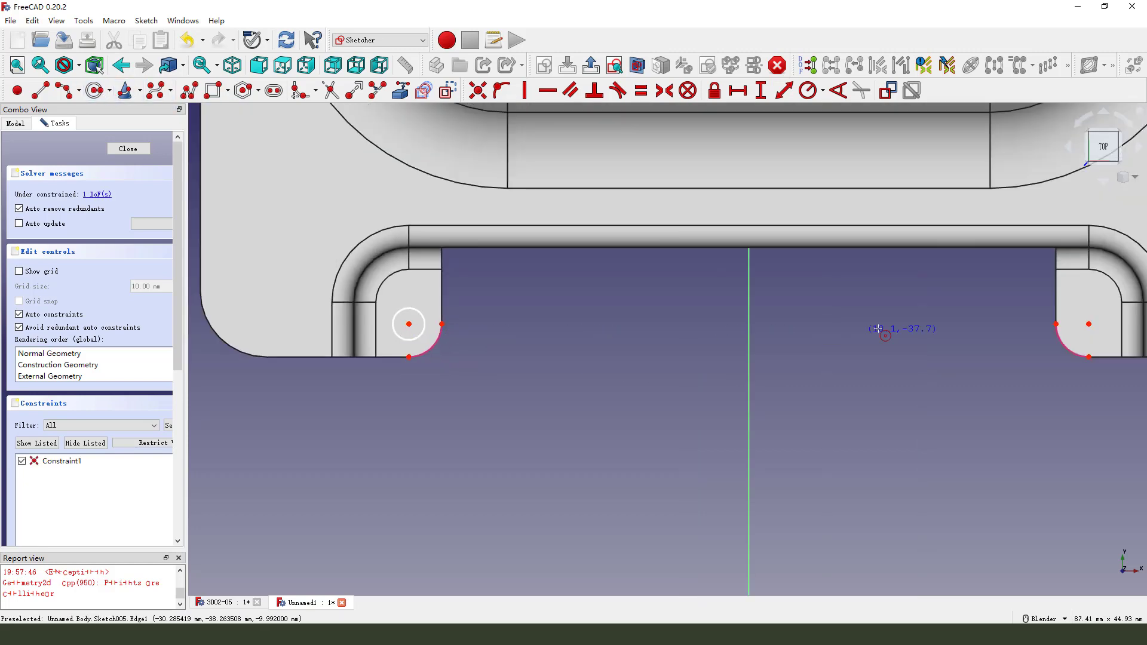
click(1095, 338)
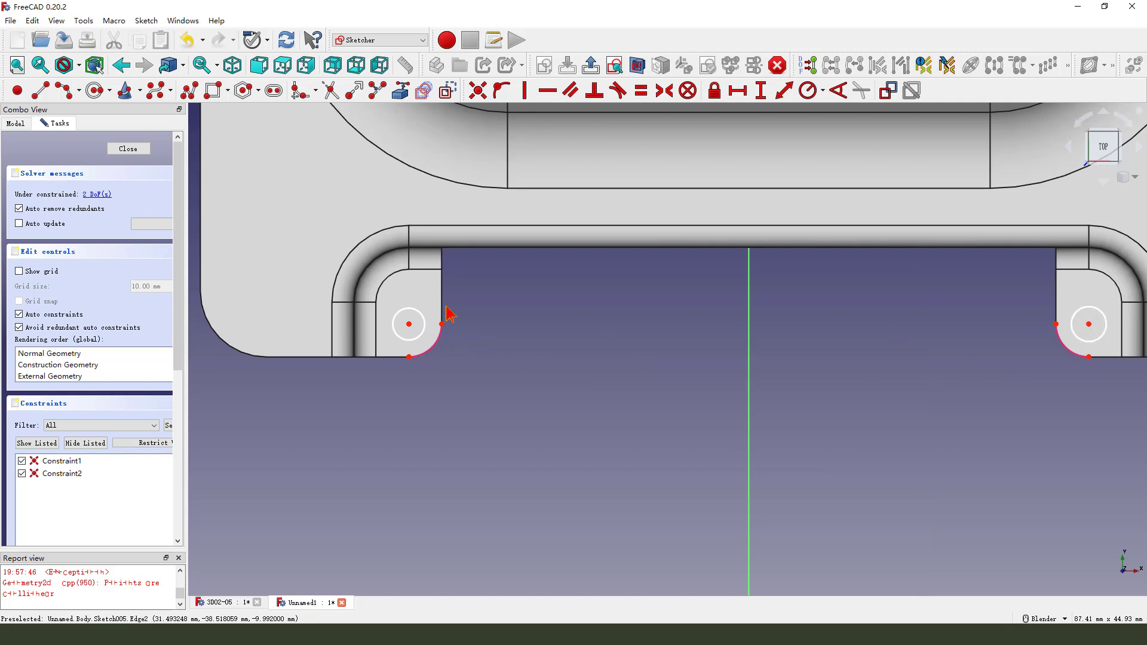
Make the two tab circles equal in size and set their diameter to 2 mm
click(417, 313)
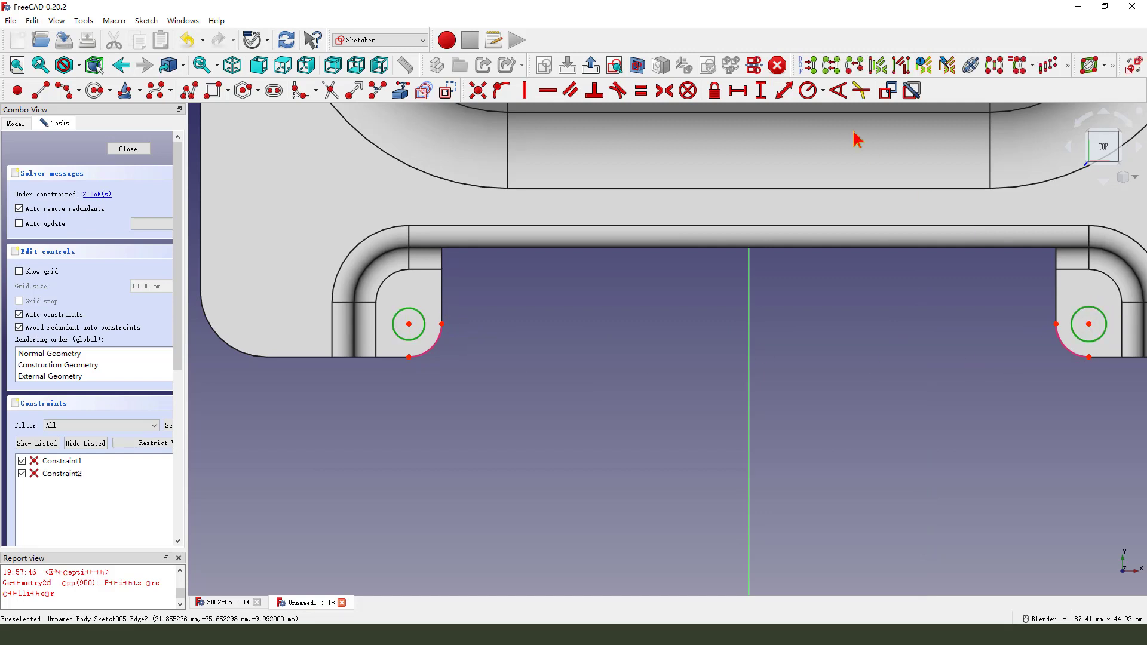
click(640, 90)
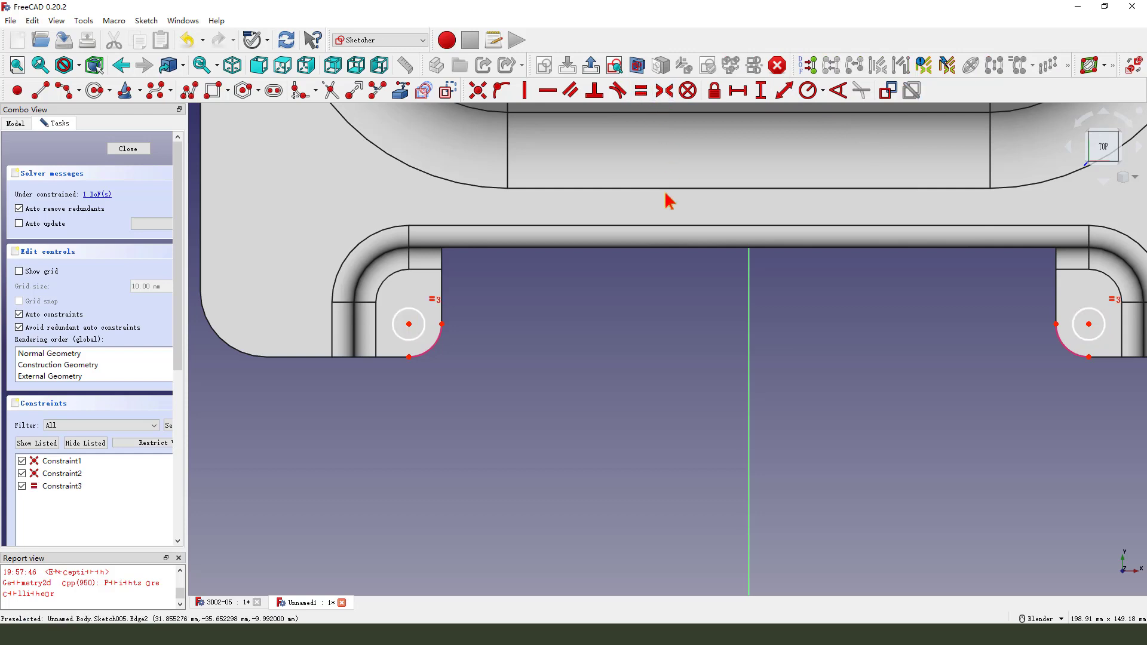
scroll(669, 201, down, 2)
scroll(428, 356, up, 2)
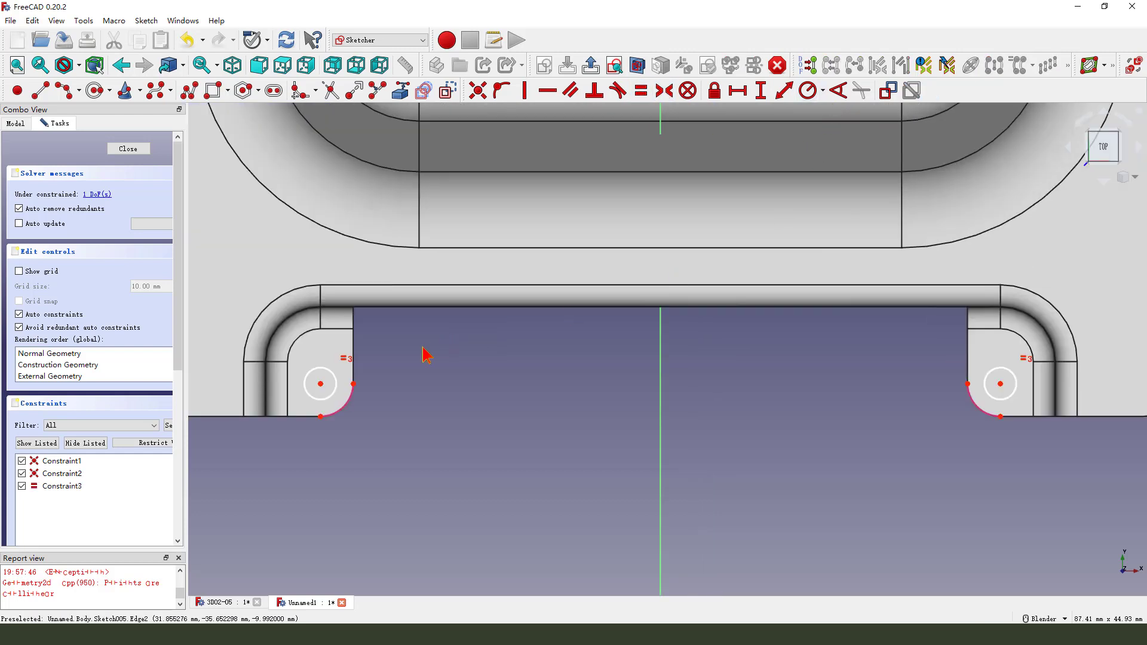
click(338, 377)
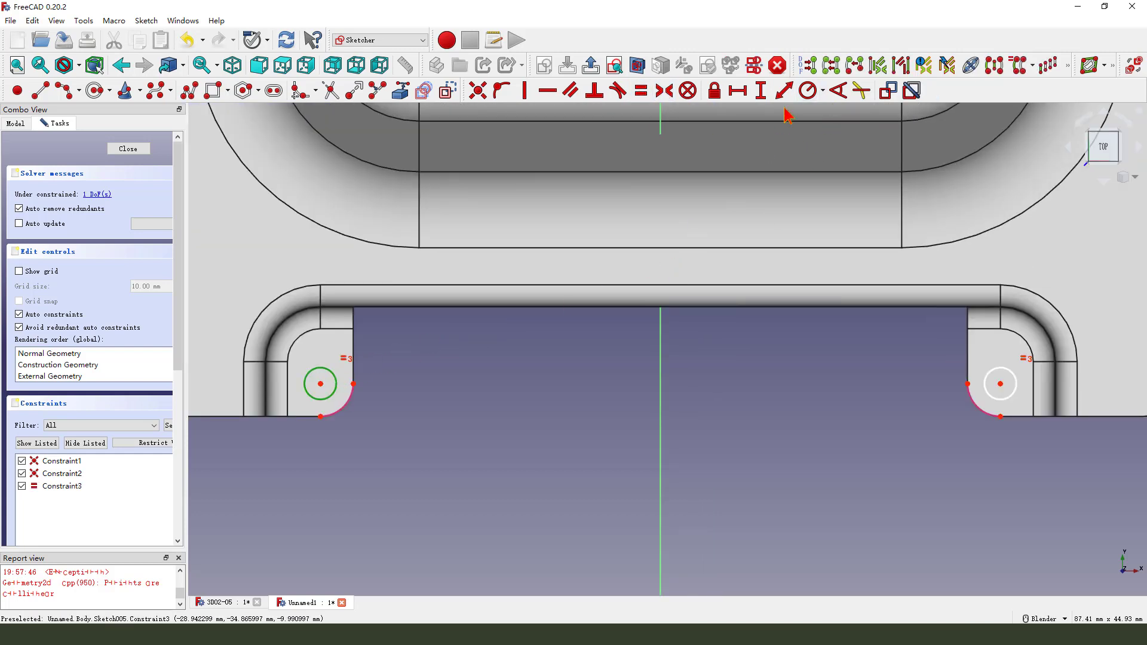
click(824, 91)
click(849, 123)
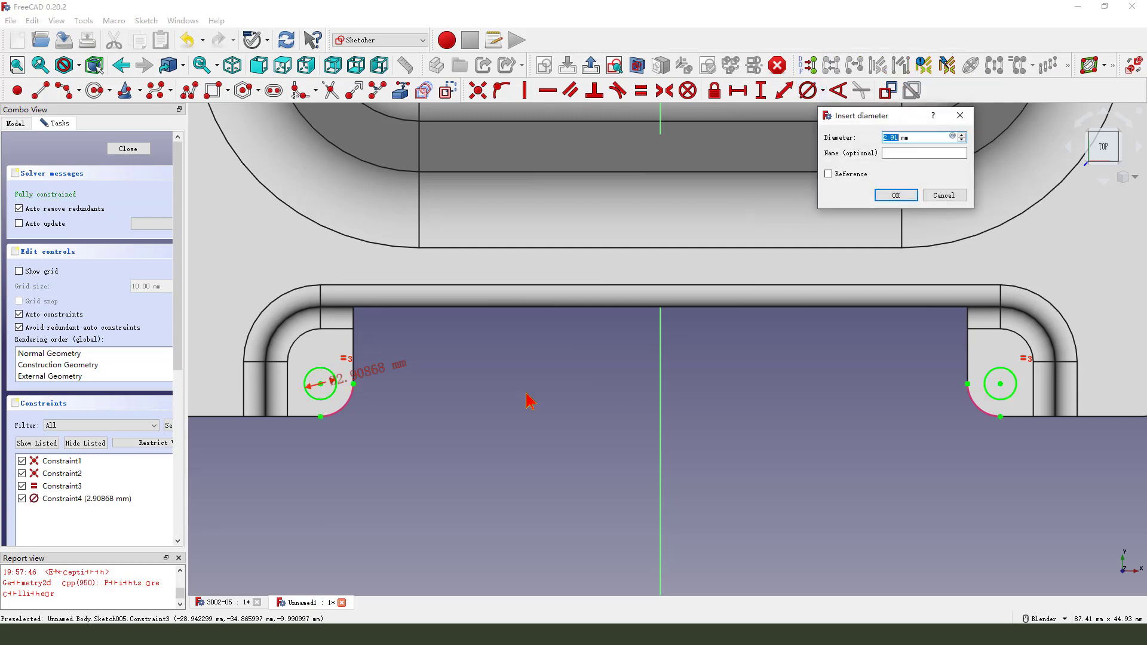
key(Return)
Finish the sketch and cut the two circles through the lower tabs with a Pocket
scroll(507, 412, down, 3)
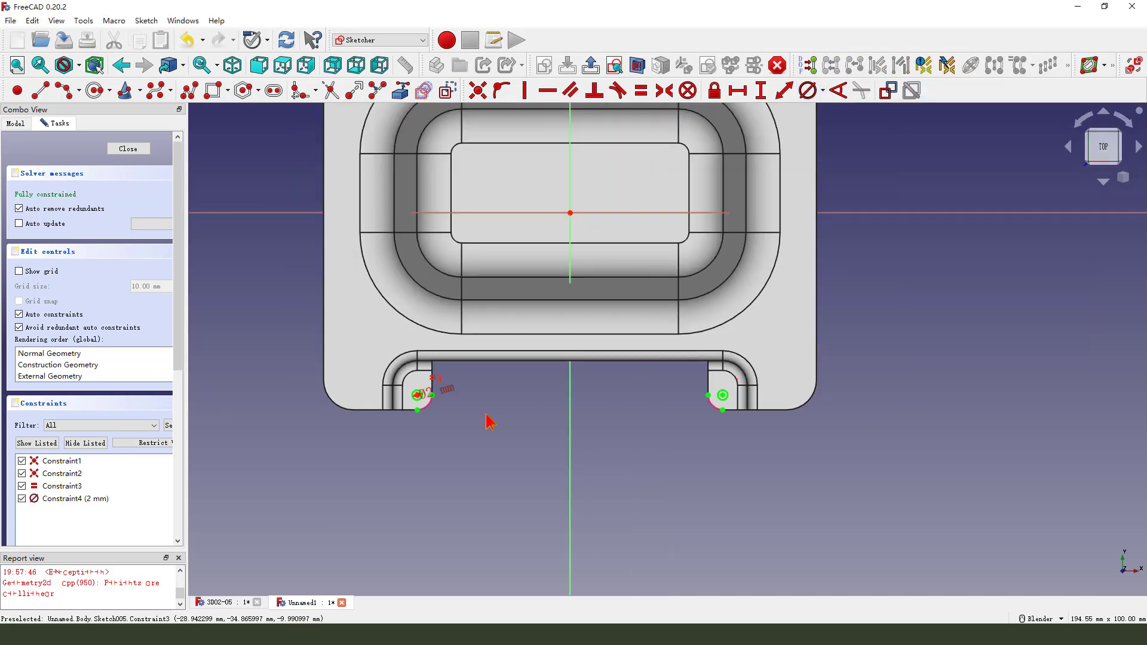
click(591, 65)
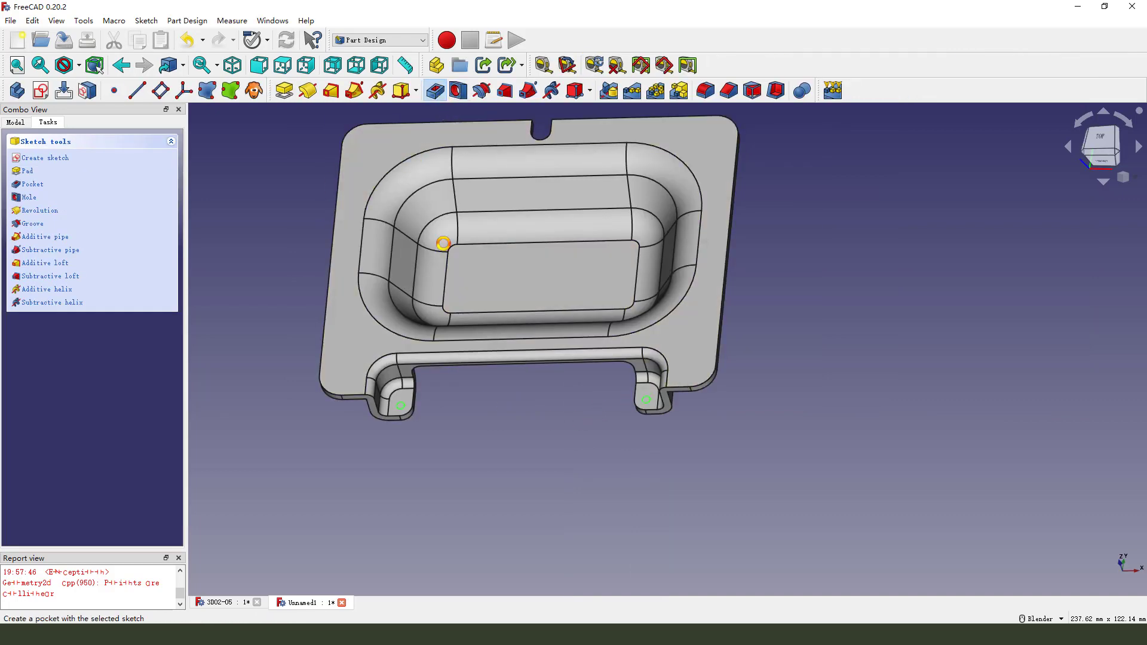
click(435, 90)
mouse_move(436, 334)
middle_down()
mouse_move(465, 350)
mouse_move(454, 332)
middle_up()
click(116, 149)
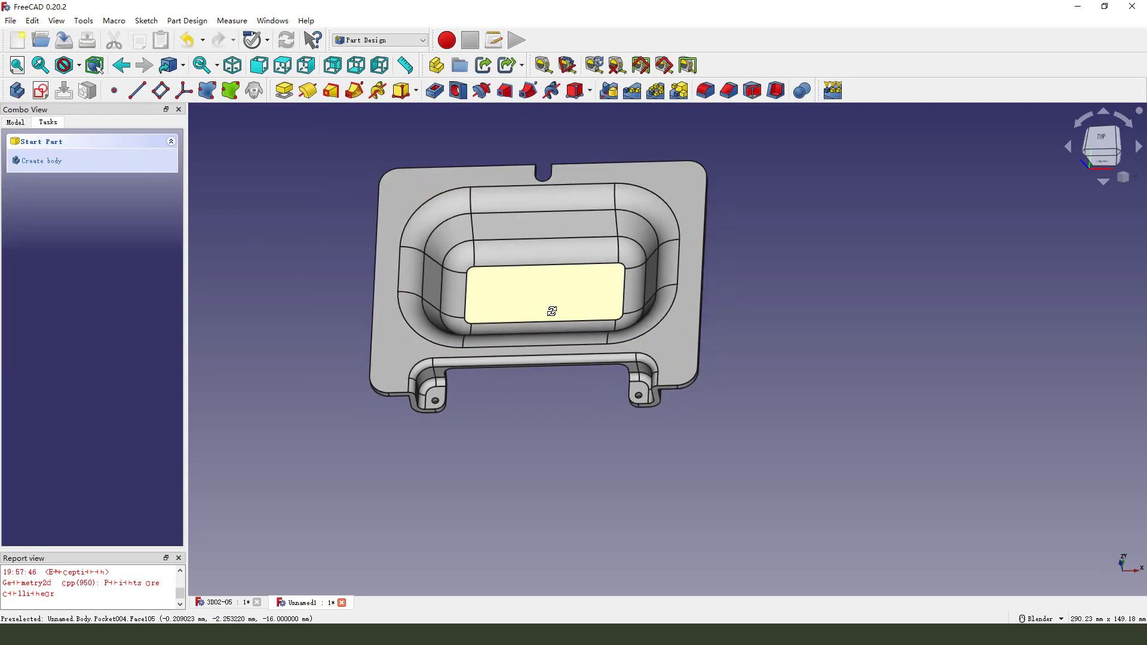
middle_drag(550, 310, 673, 376)
scroll(592, 381, down, 3)
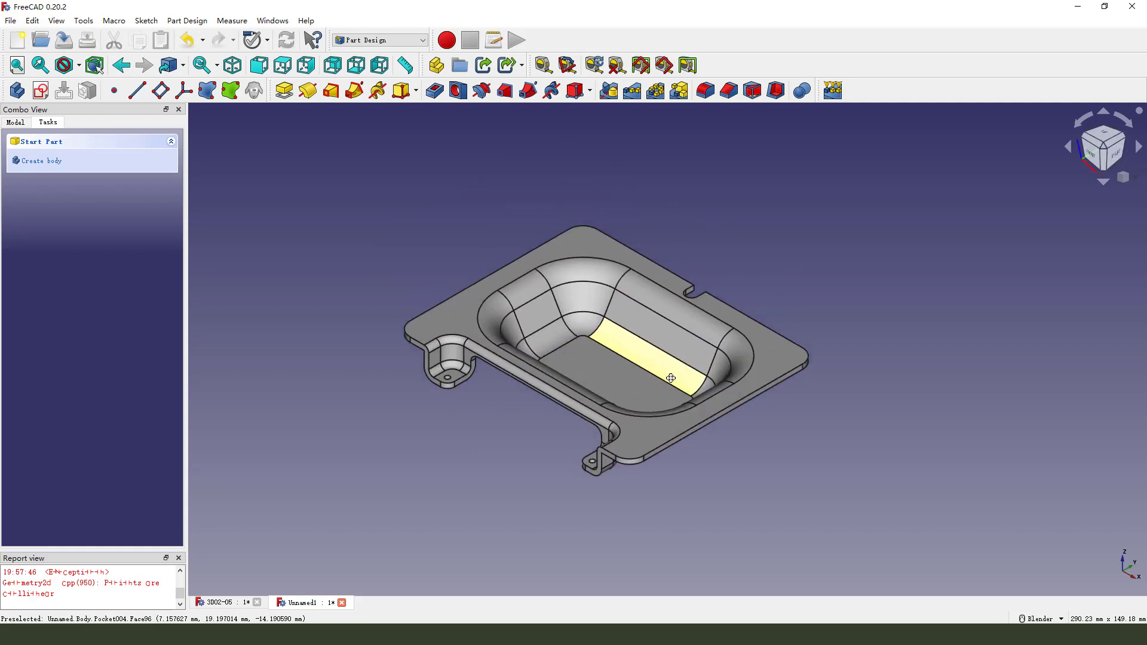
scroll(546, 473, up, 2)
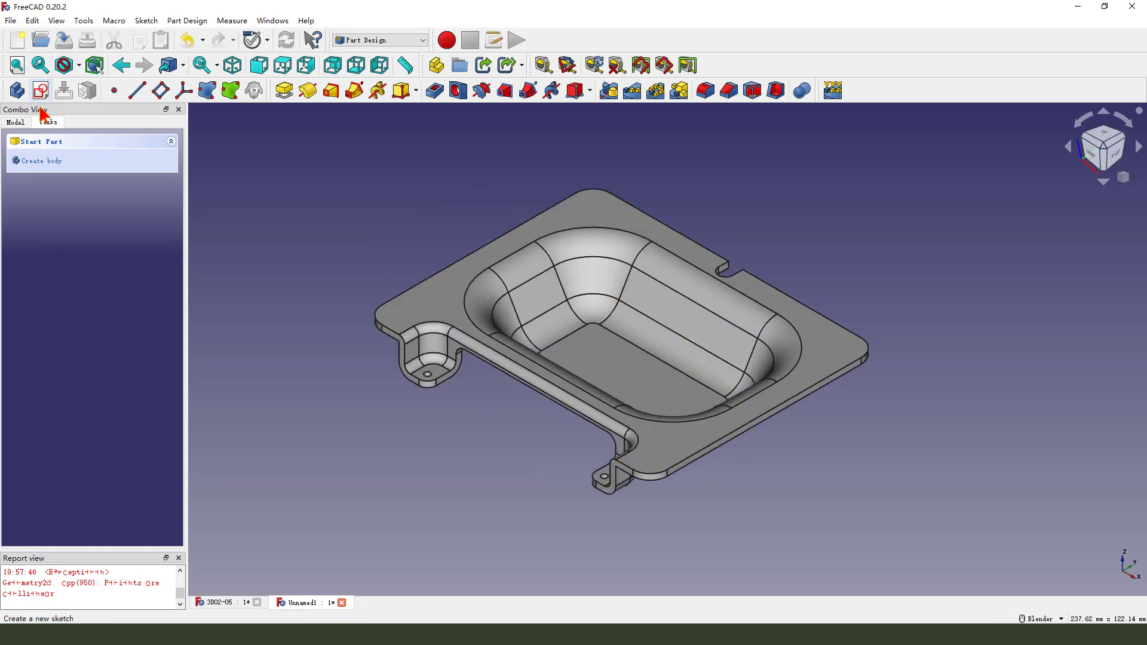
Change the body's shape color to orange #ff5500 in its display properties
click(16, 123)
scroll(75, 299, up, 2)
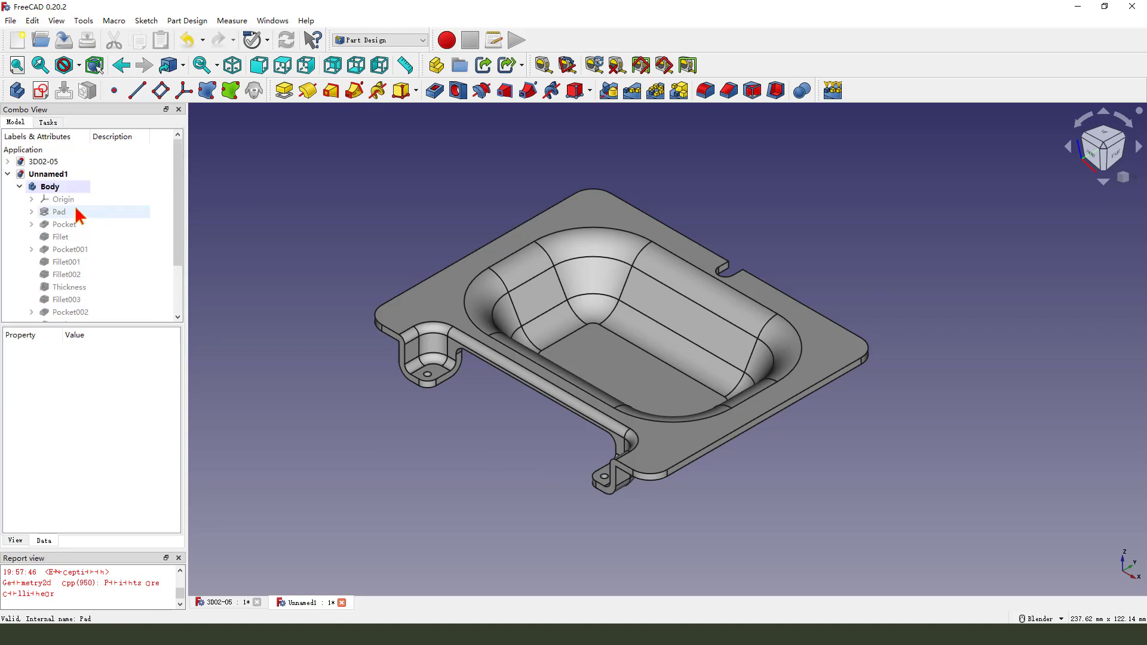
right_click(67, 190)
click(114, 227)
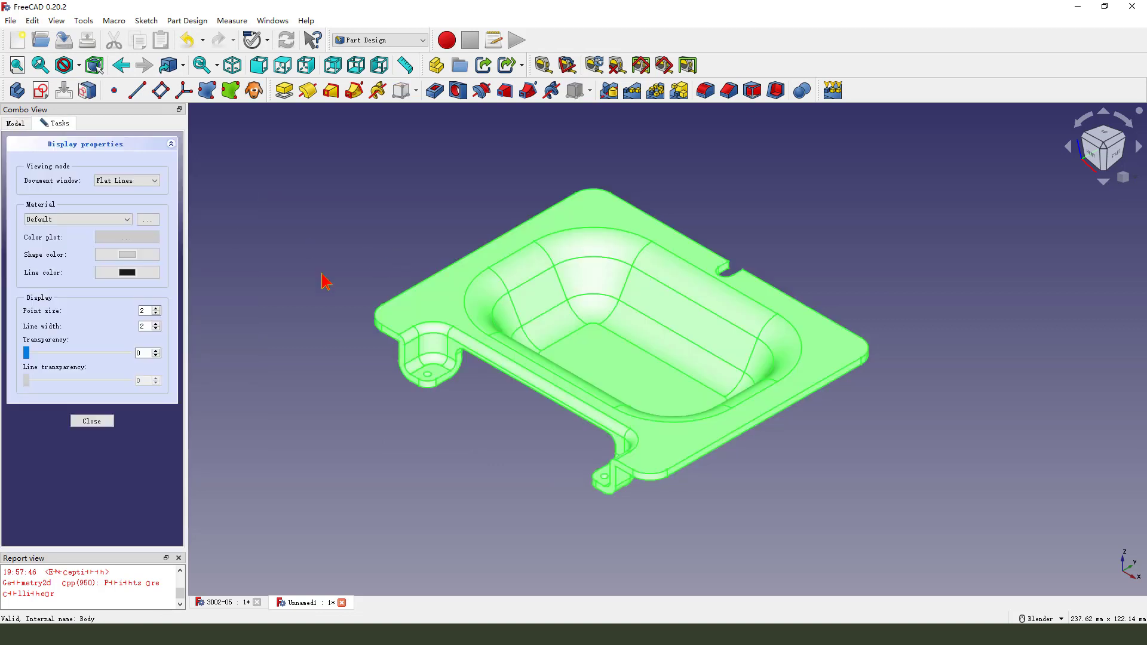
click(126, 254)
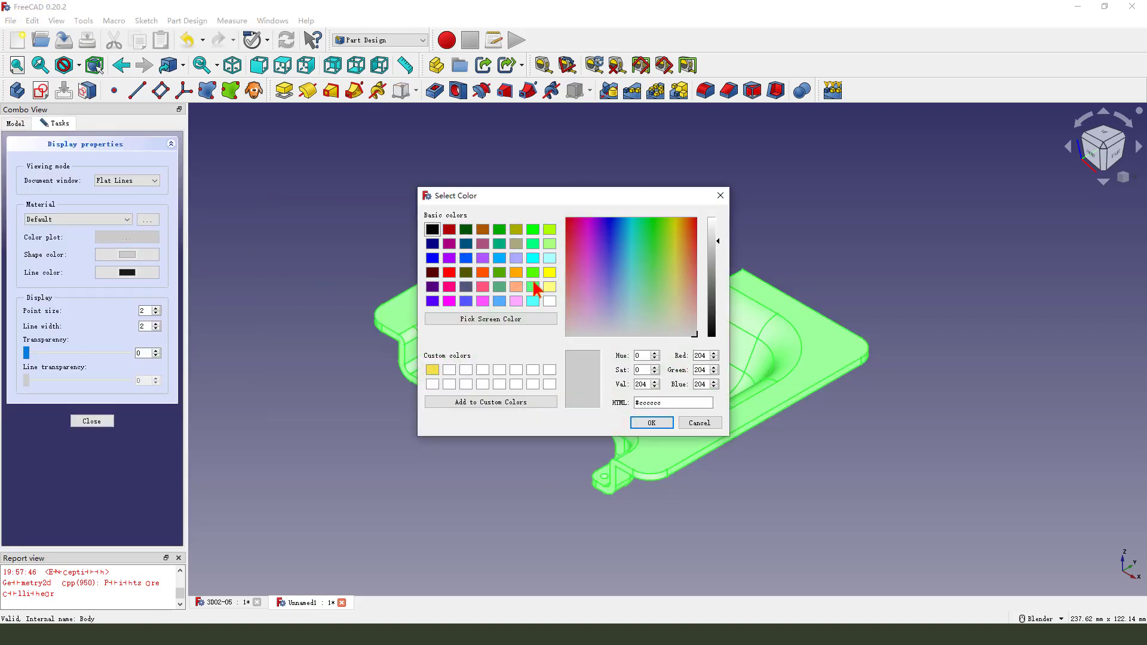
click(482, 272)
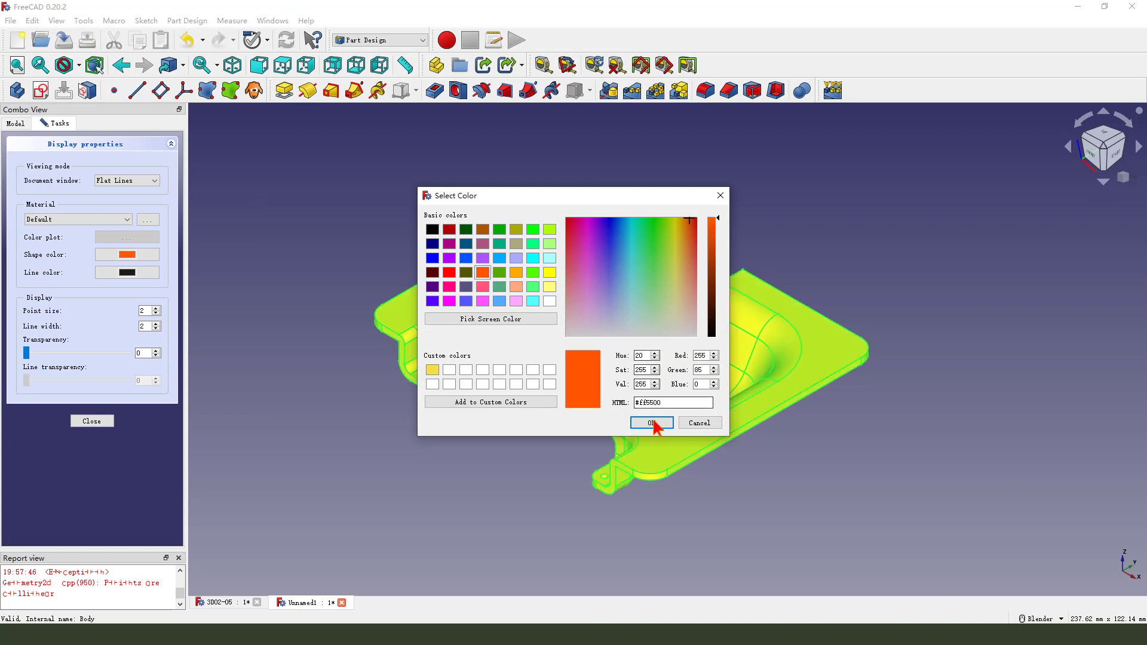
click(653, 423)
click(103, 420)
click(379, 443)
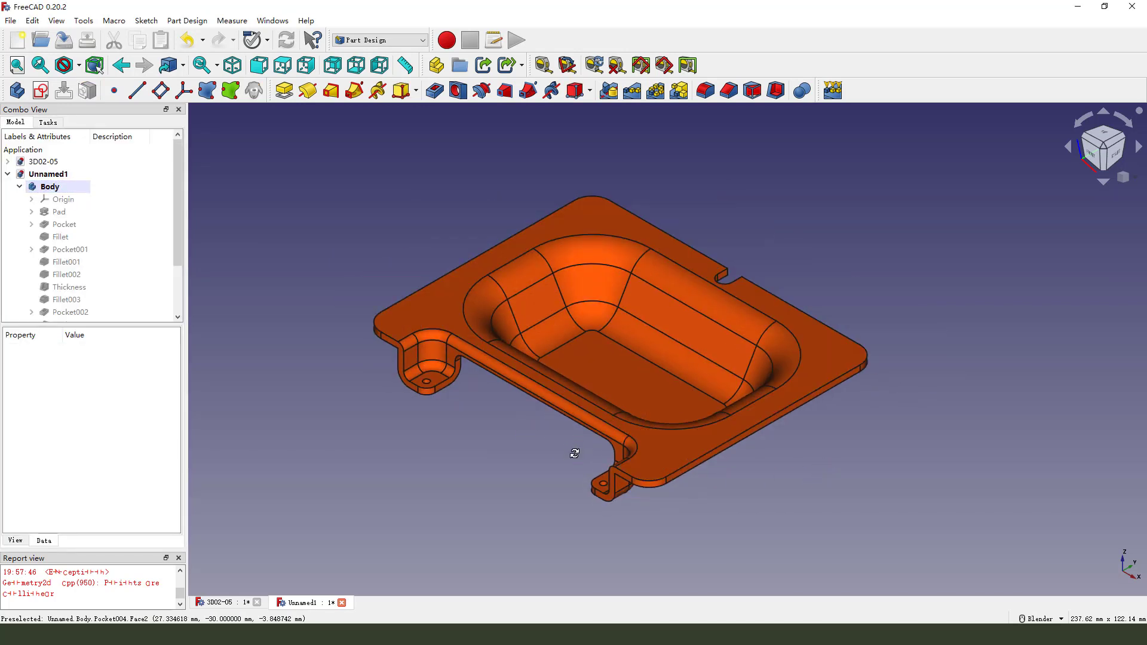
middle_drag(576, 453, 599, 459)
scroll(599, 459, up, 2)
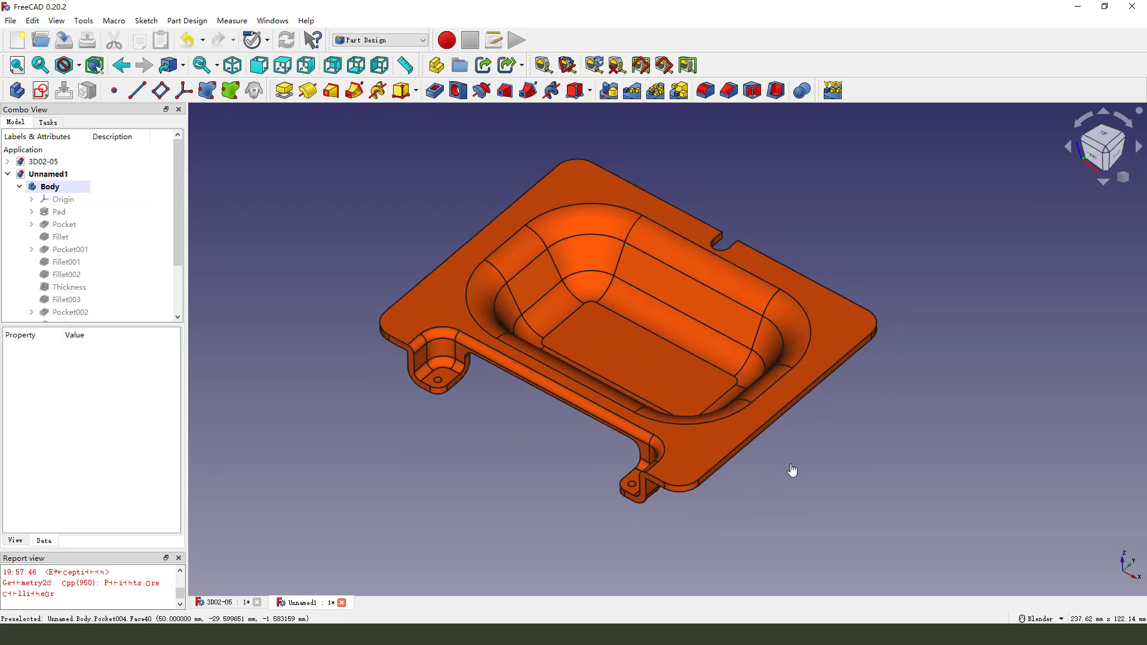